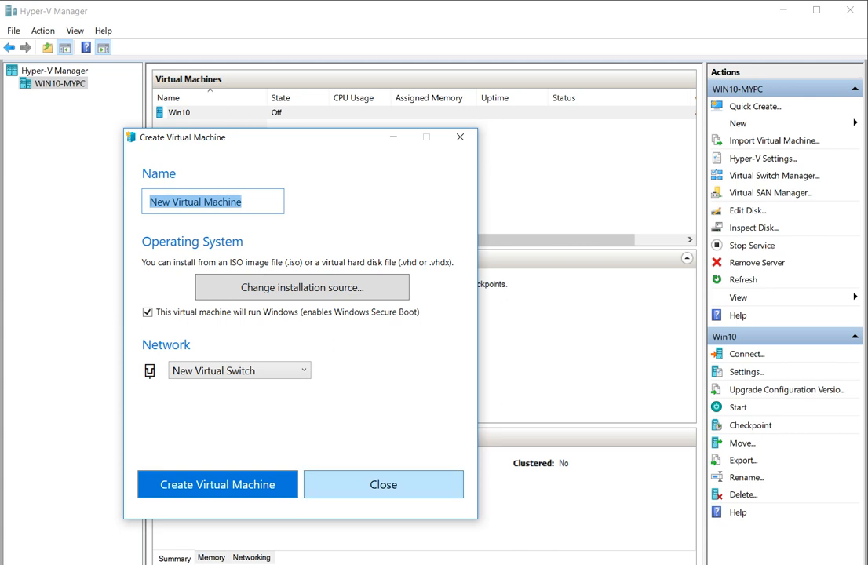
Dismiss the Quick Create dialog unused and launch the New Virtual Machine Wizard.
{"action": "left_click", "coordinate": [384, 484]}
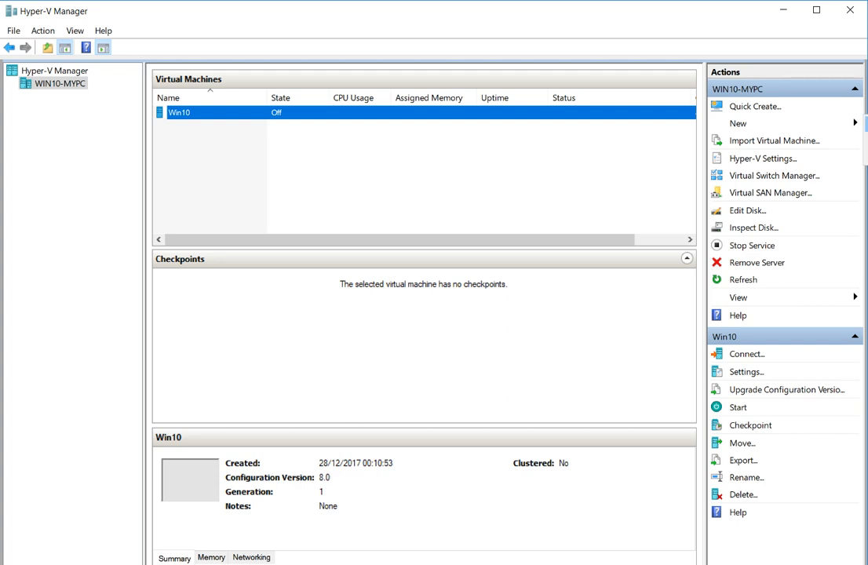
{"action": "left_click", "coordinate": [866, 123]}
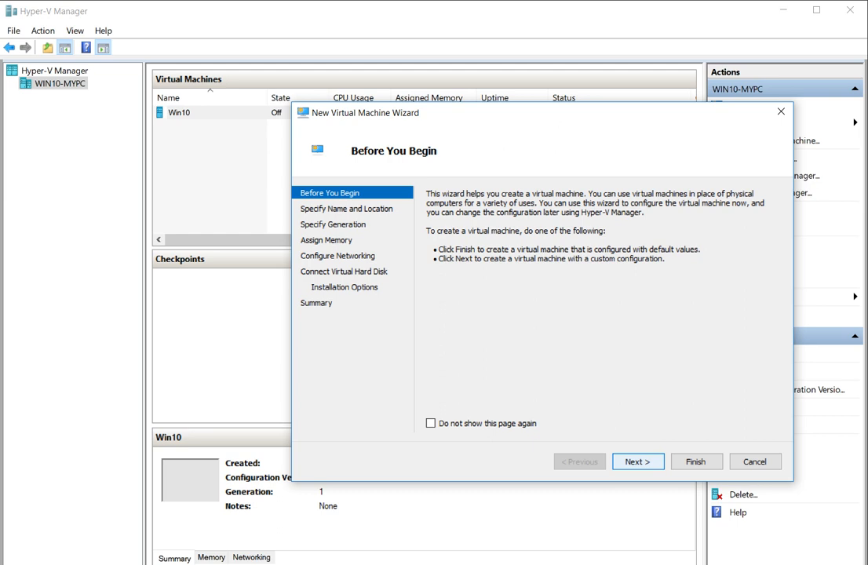
Name the new virtual machine WinSrv2003, keeping the default storage location.
{"action": "key", "text": "Return"}
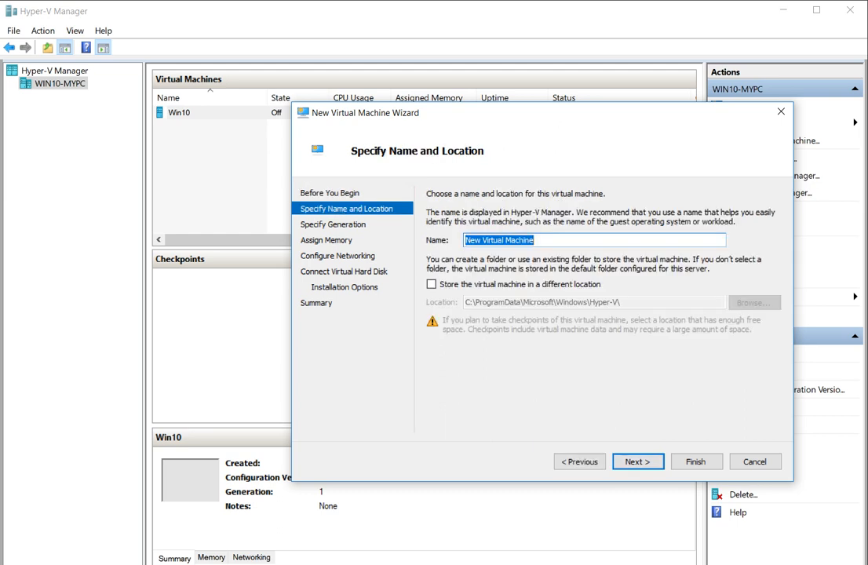
{"action": "type", "text": "WS200"}
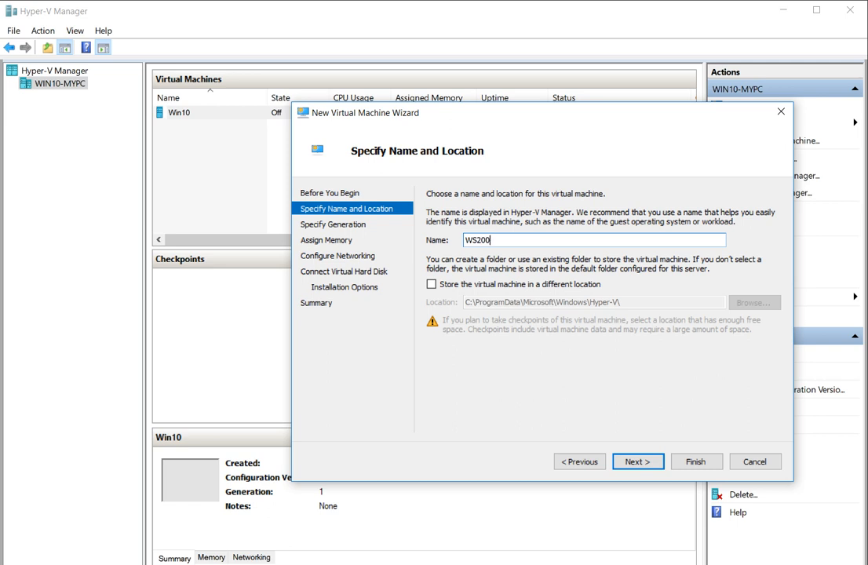
{"action": "type", "text": "0"}
{"action": "key", "text": "BackSpace"}
{"action": "key", "text": "BackSpace"}
{"action": "key", "text": "BackSpace"}
{"action": "key", "text": "BackSpace"}
{"action": "key", "text": "BackSpace"}
{"action": "type", "text": "inSrv2003"}
{"action": "left_click", "coordinate": [432, 284]}
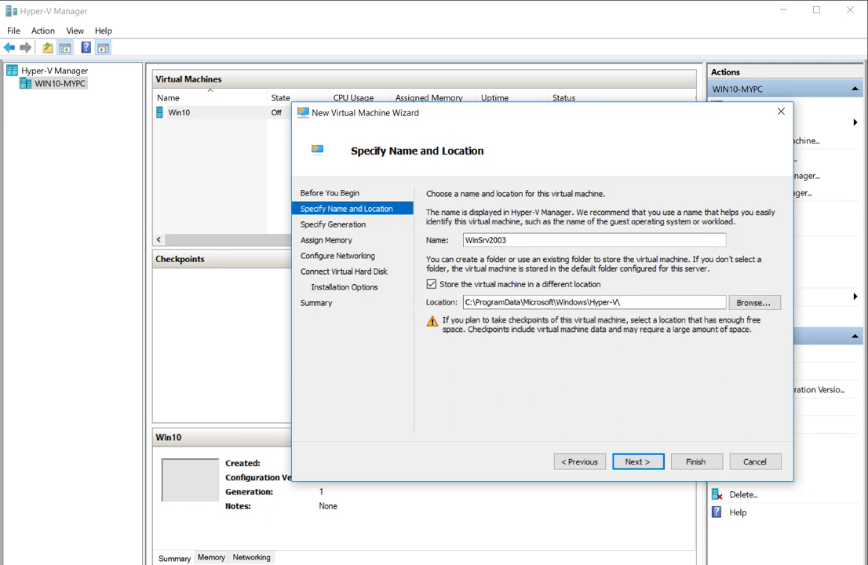
{"action": "left_click", "coordinate": [431, 284]}
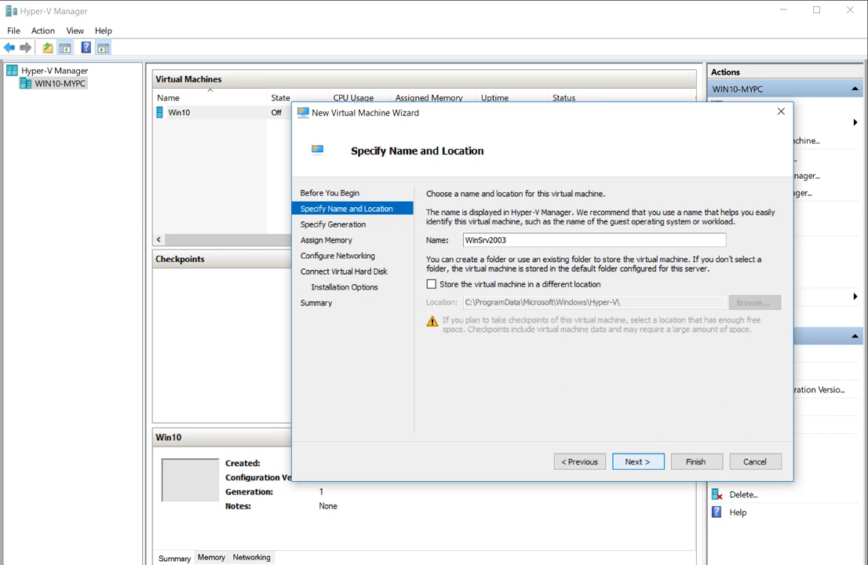
{"action": "key", "text": "Return"}
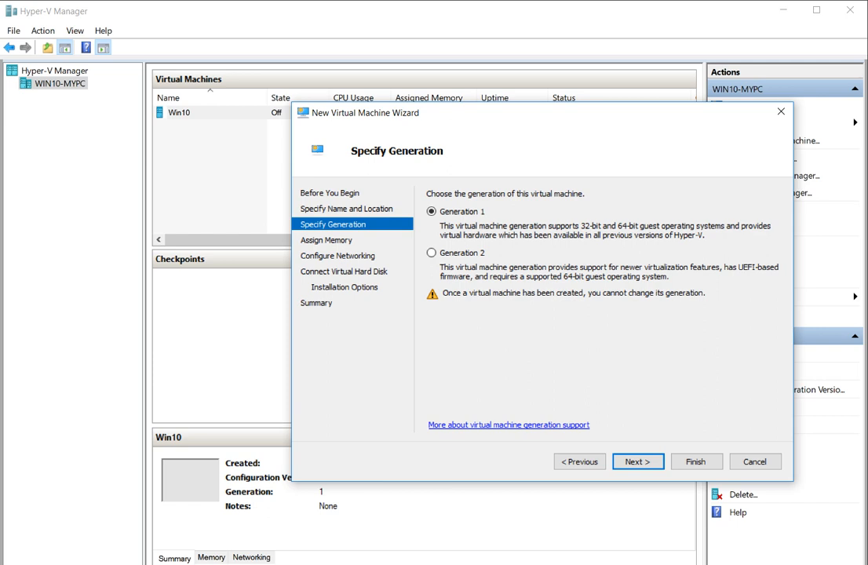
Keep Generation 1 and 1024 MB startup memory, and connect the network to the int switch.
{"action": "key", "text": "Return"}
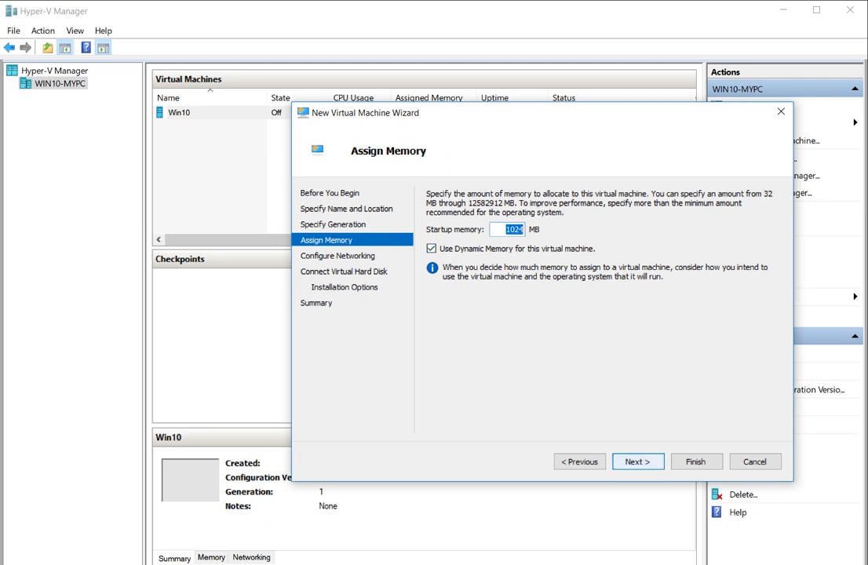
{"action": "key", "text": "Return"}
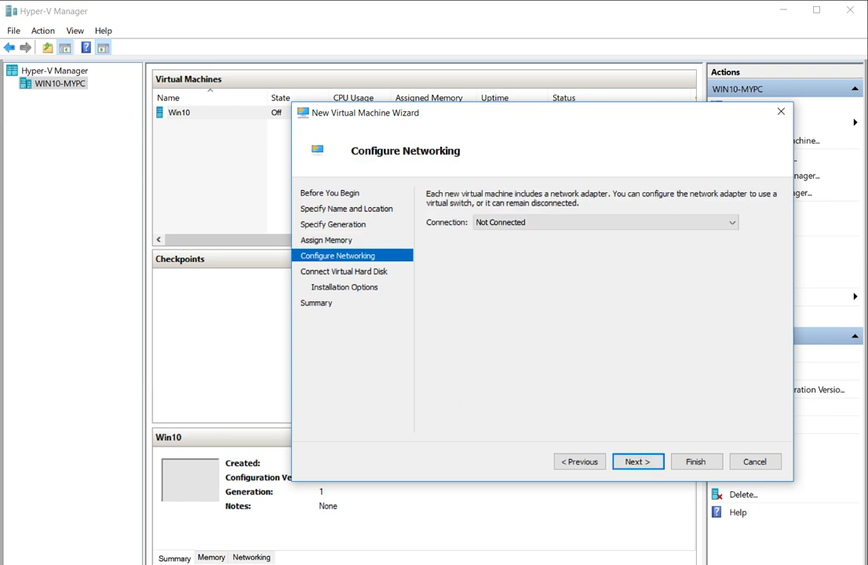
{"action": "left_click", "coordinate": [606, 222]}
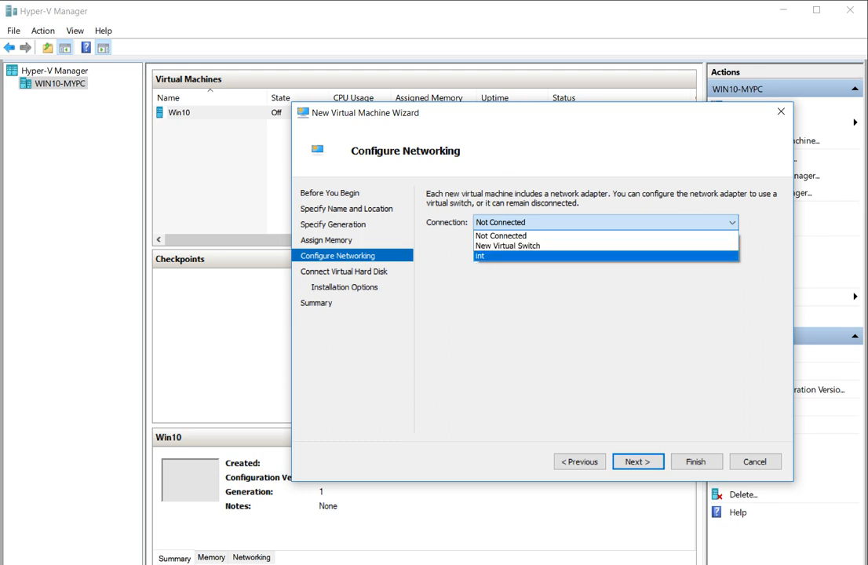
{"action": "key", "text": "Return"}
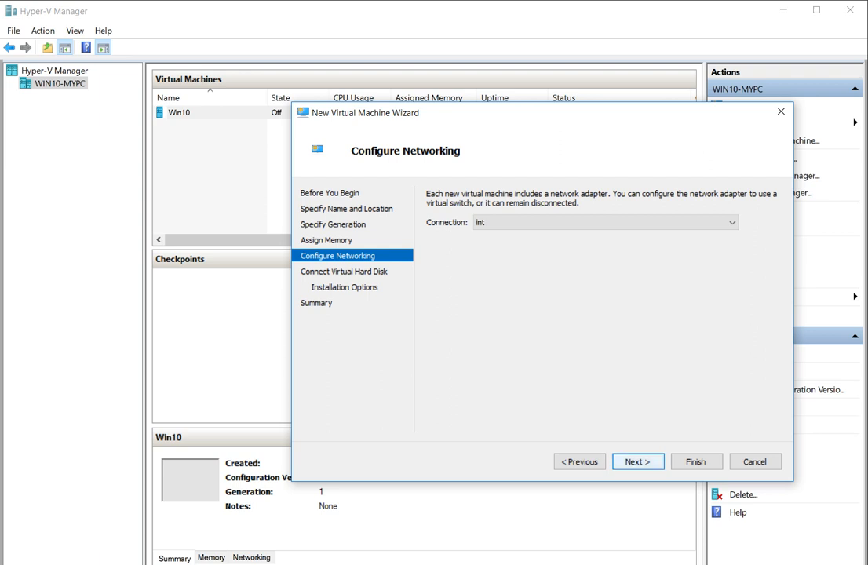
{"action": "key", "text": "Return"}
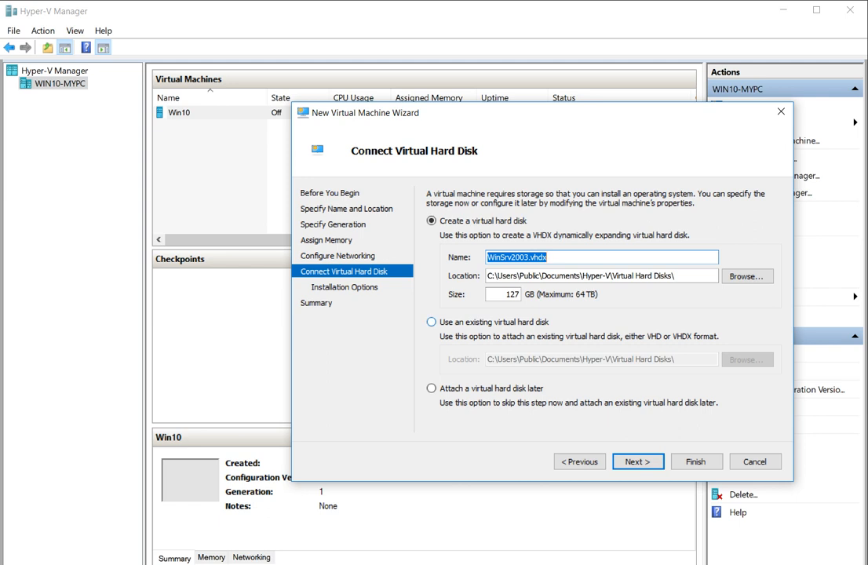
Attach the existing disk WS2003\Win2k3R2EE\Win2k3R2EE.vhd and continue to the Summary page.
{"action": "left_click", "coordinate": [431, 321]}
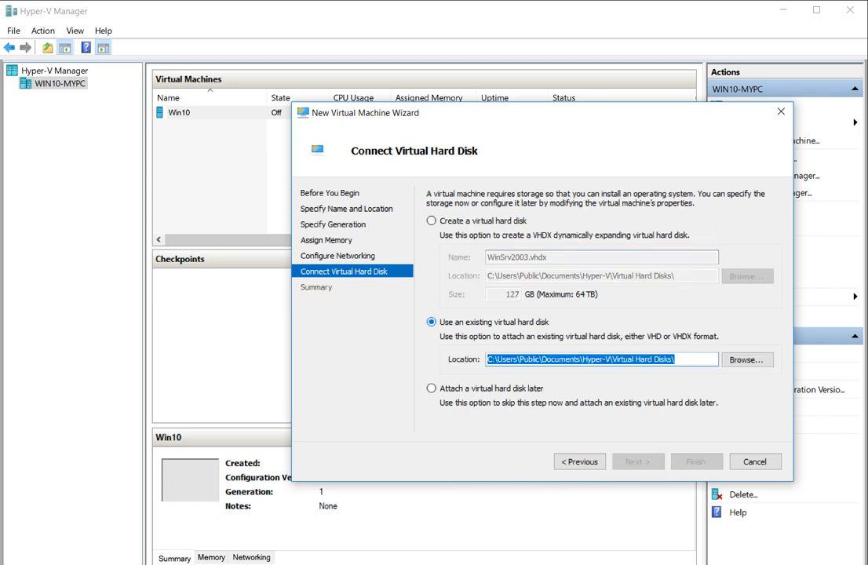
{"action": "left_click", "coordinate": [431, 220]}
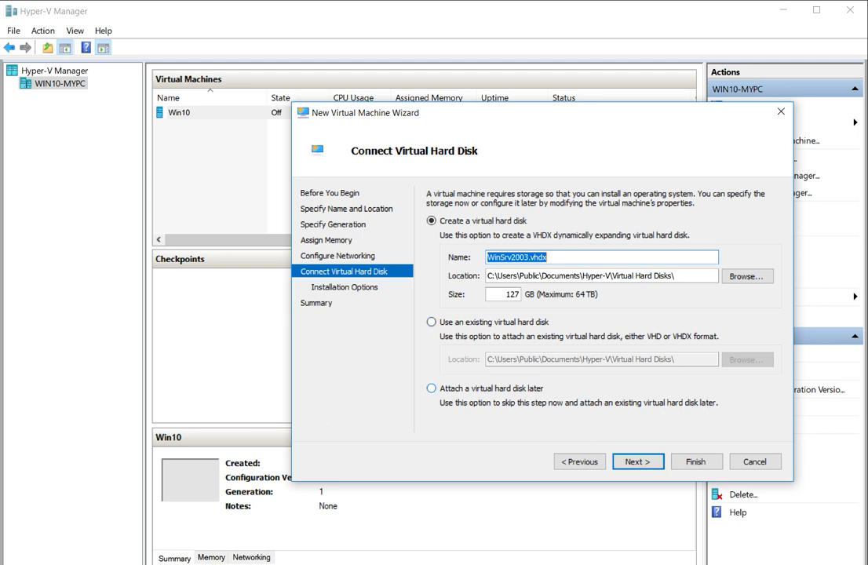
{"action": "left_click", "coordinate": [431, 321]}
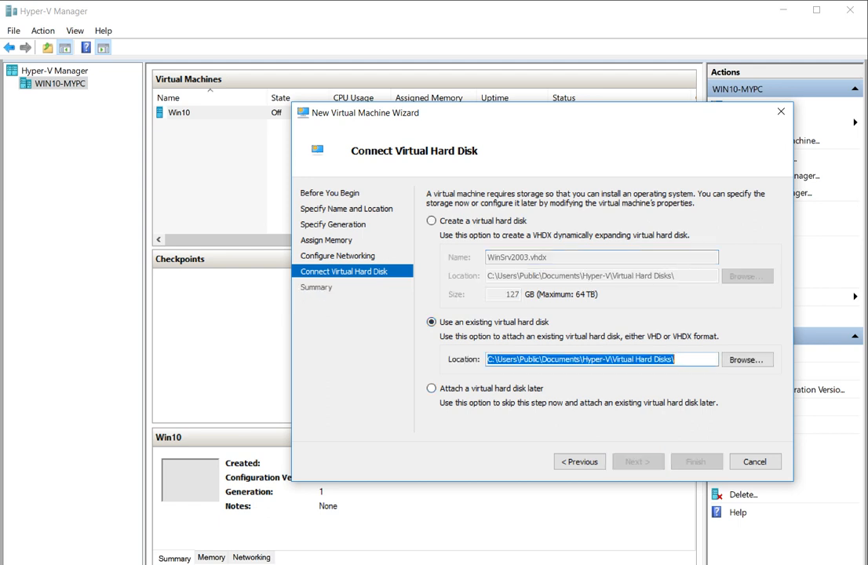
{"action": "left_click", "coordinate": [745, 359]}
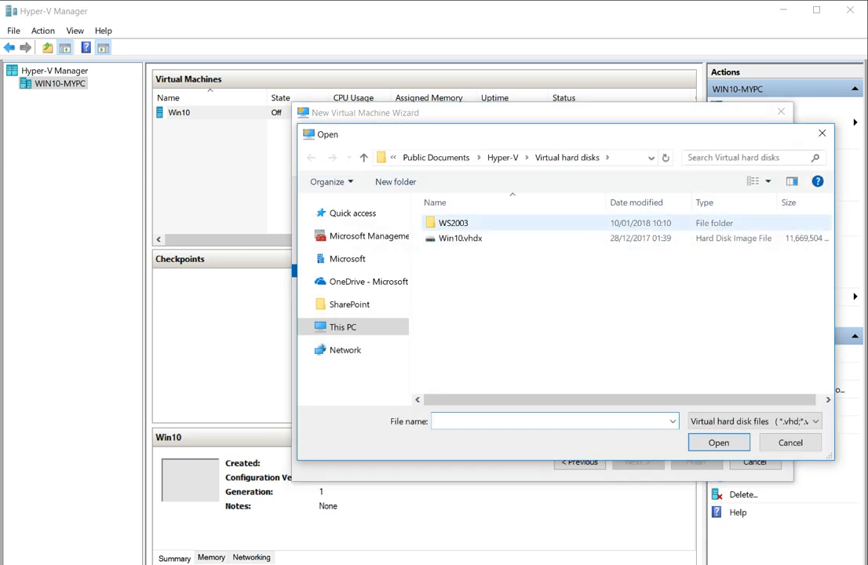
{"action": "double_click", "coordinate": [453, 223]}
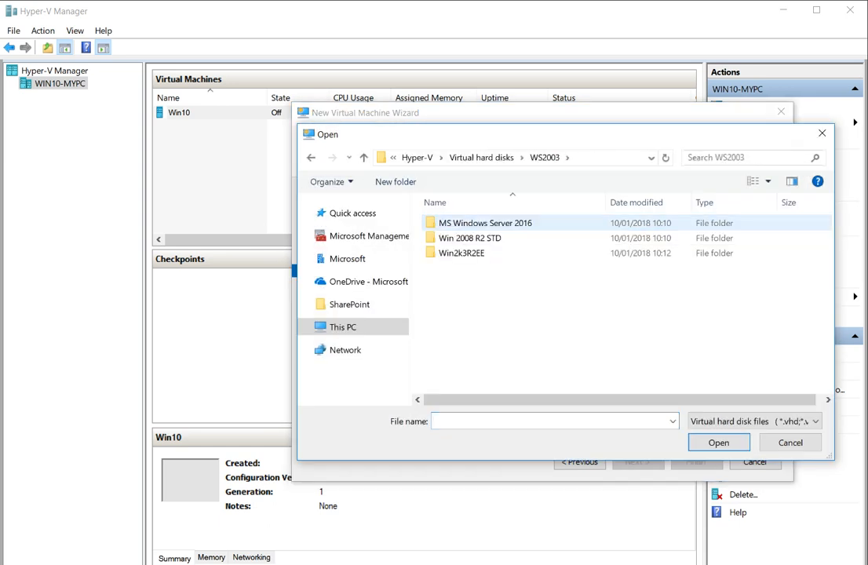
{"action": "double_click", "coordinate": [462, 252]}
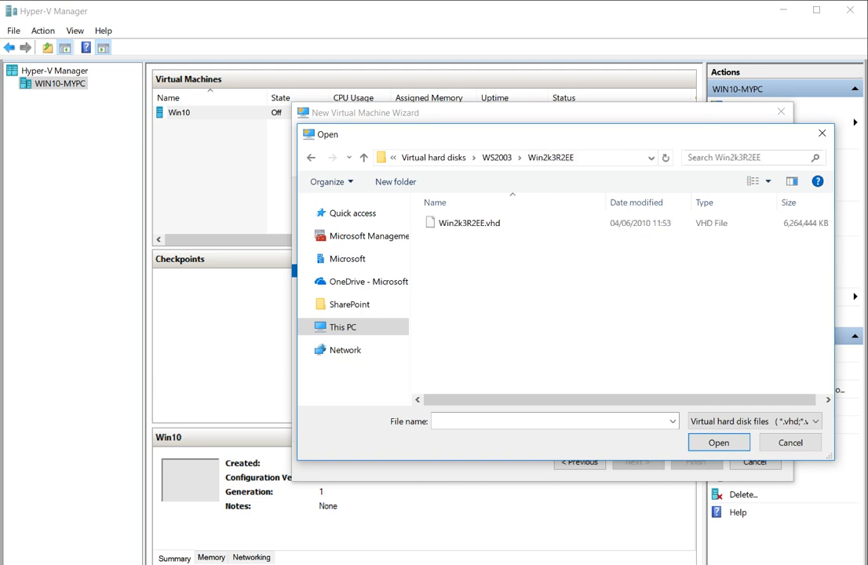
{"action": "left_click", "coordinate": [469, 224]}
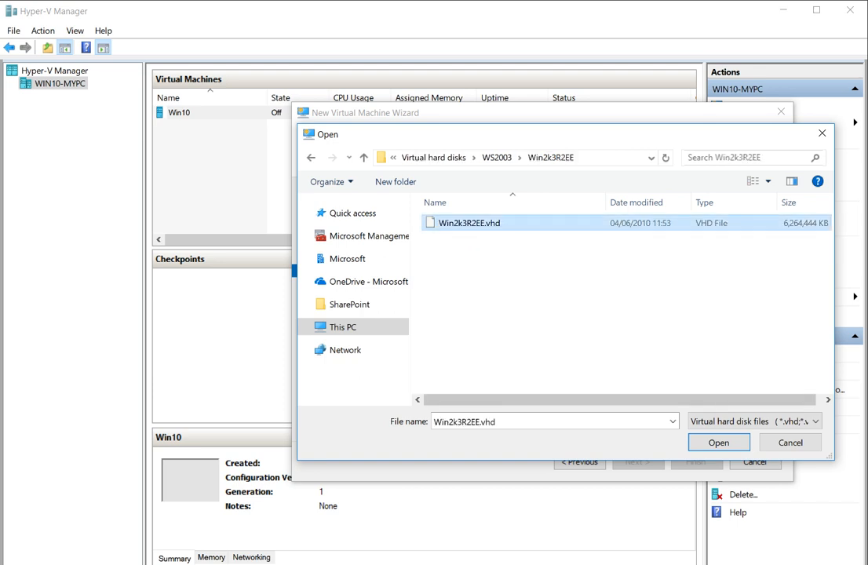
{"action": "key", "text": "Return"}
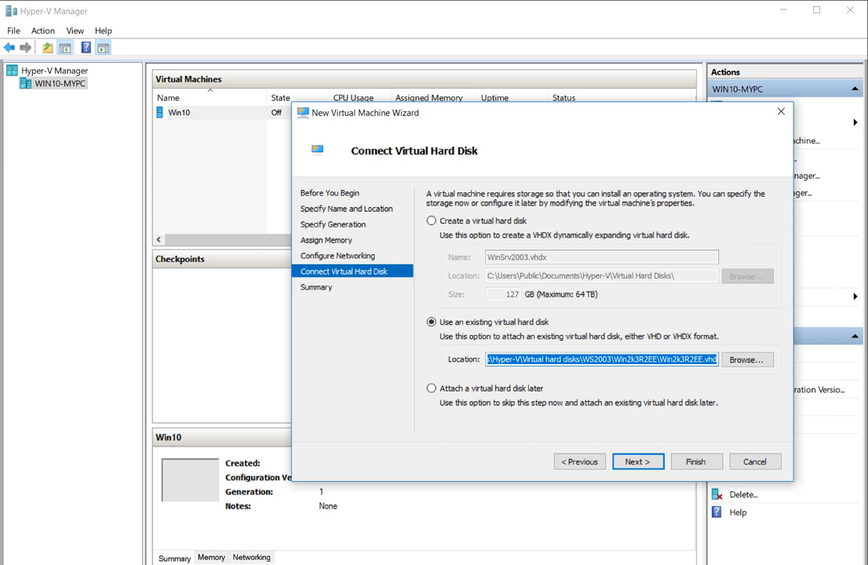
{"action": "left_click", "coordinate": [637, 461]}
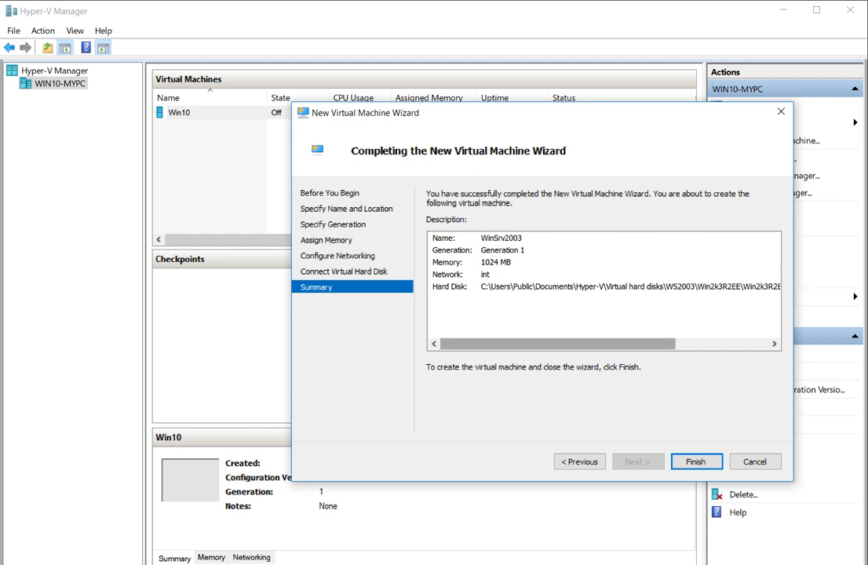
Review the summary and finish creating the WinSrv2003 virtual machine.
{"action": "left_click_drag", "start_coordinate": [582, 343], "coordinate": [649, 344]}
{"action": "left_click_drag", "start_coordinate": [651, 344], "coordinate": [559, 343]}
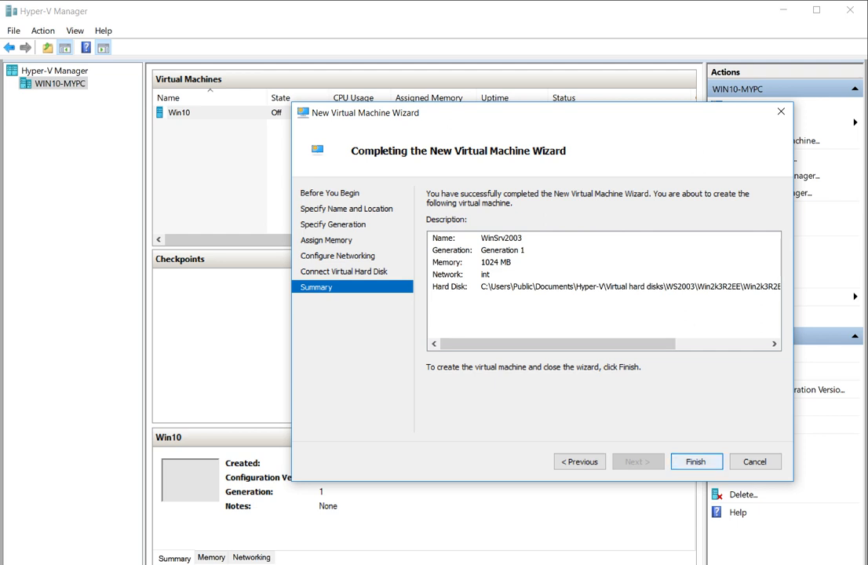
{"action": "left_click", "coordinate": [695, 461]}
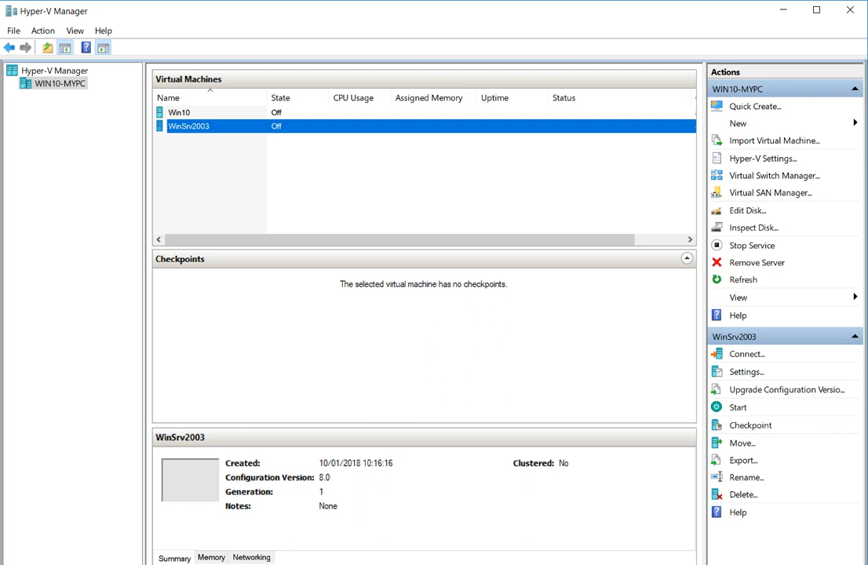
Begin renaming WinSrv2003 from its context menu but keep the original name.
{"action": "right_click", "coordinate": [193, 127]}
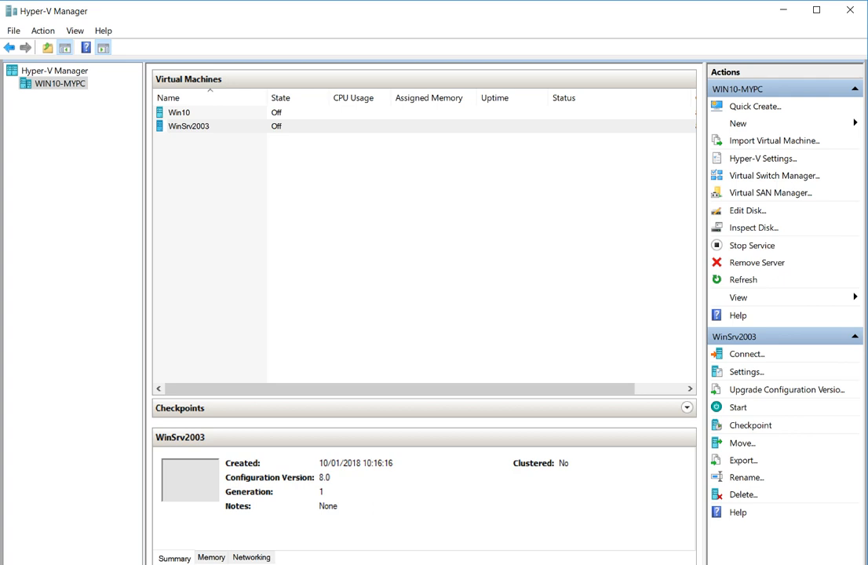
{"action": "left_click", "coordinate": [189, 126]}
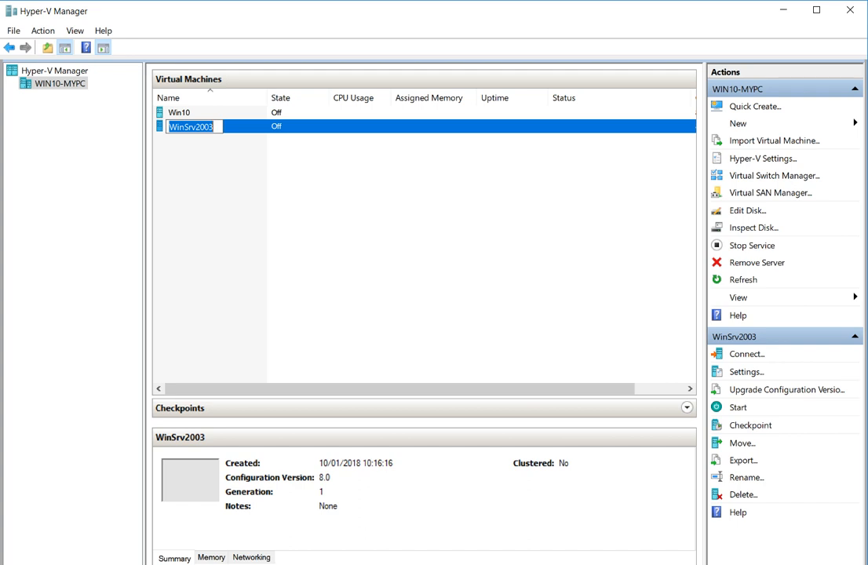
{"action": "key", "text": "Return"}
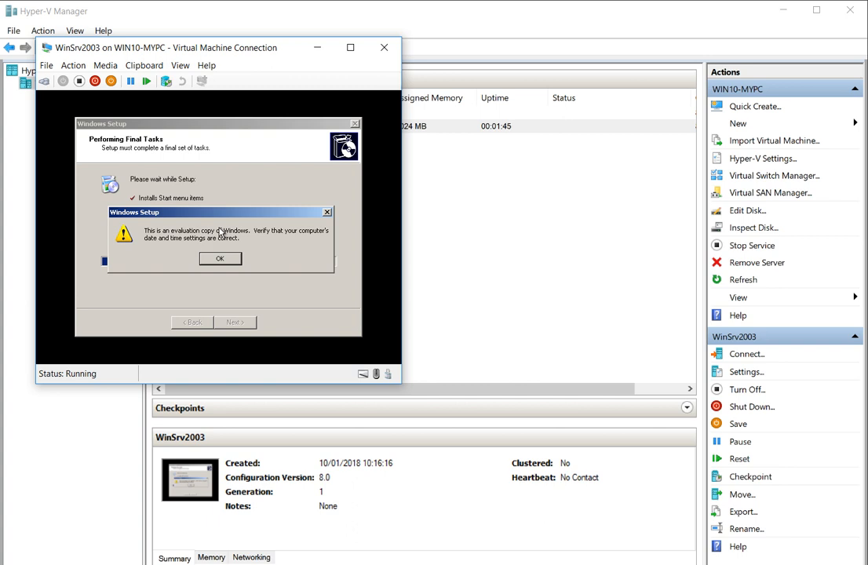
Clear the date warnings, review time zone and internet time, then accept the date and time settings.
{"action": "left_click", "coordinate": [220, 232]}
{"action": "left_click", "coordinate": [218, 260]}
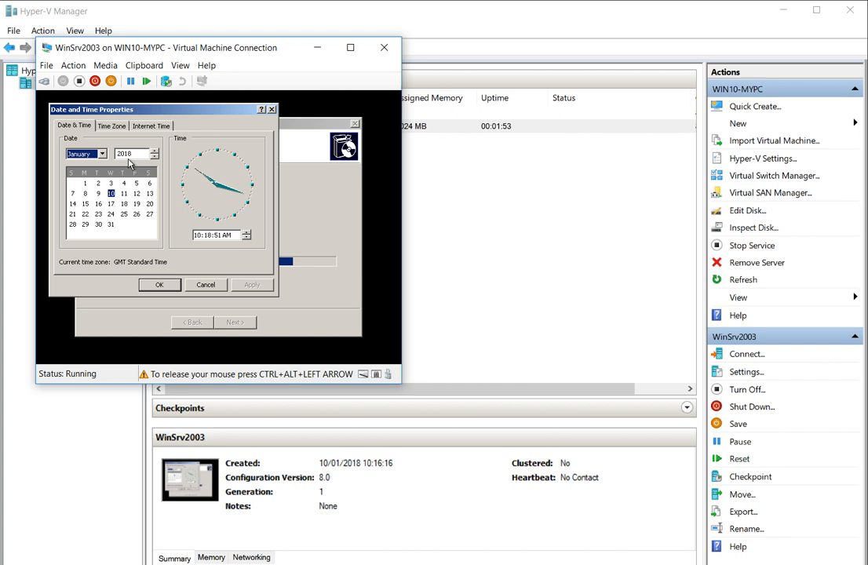
{"action": "left_click", "coordinate": [154, 287]}
{"action": "left_click", "coordinate": [111, 127]}
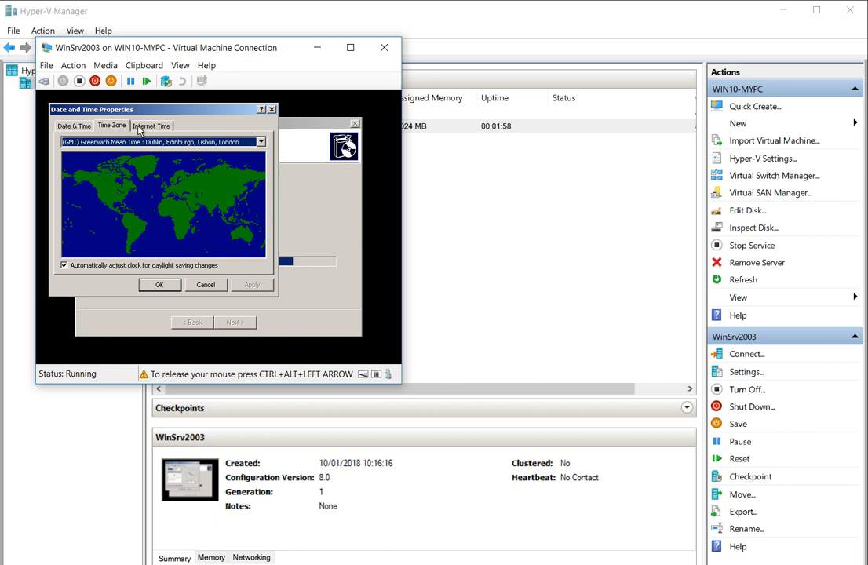
{"action": "left_click", "coordinate": [138, 129]}
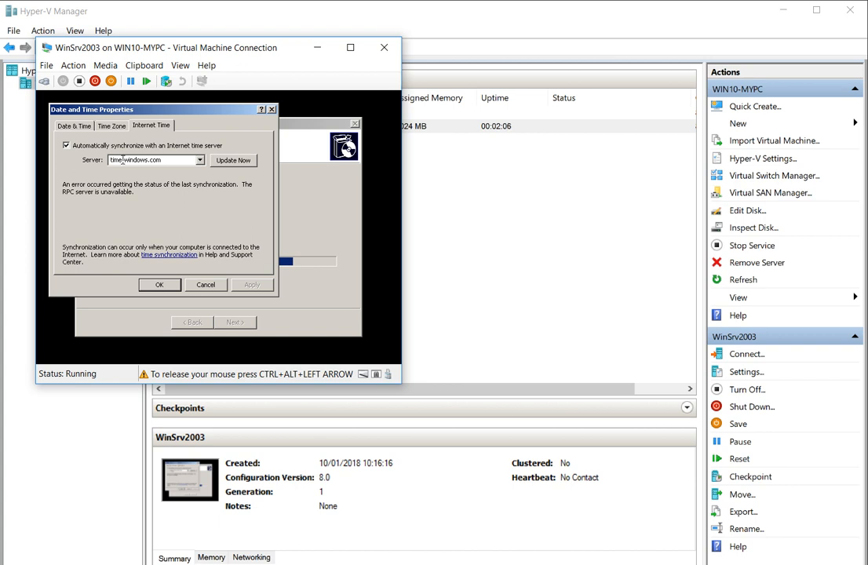
{"action": "left_click", "coordinate": [75, 127]}
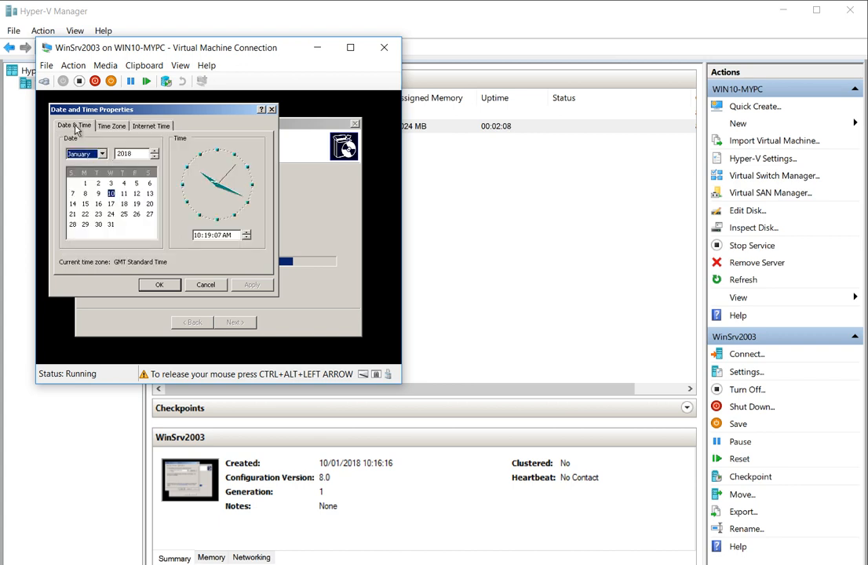
{"action": "left_click", "coordinate": [161, 285]}
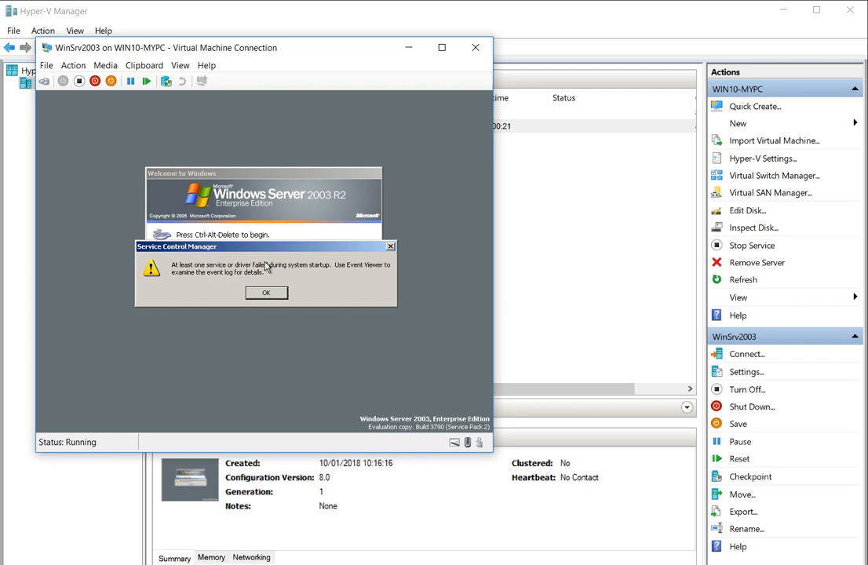
Give the WinSrv2003 console focus at the Windows Server 2003 R2 welcome screen.
{"action": "left_click", "coordinate": [266, 267]}
Dismiss the Service Control Manager startup-failure warning in the VM.
{"action": "left_click", "coordinate": [264, 292]}
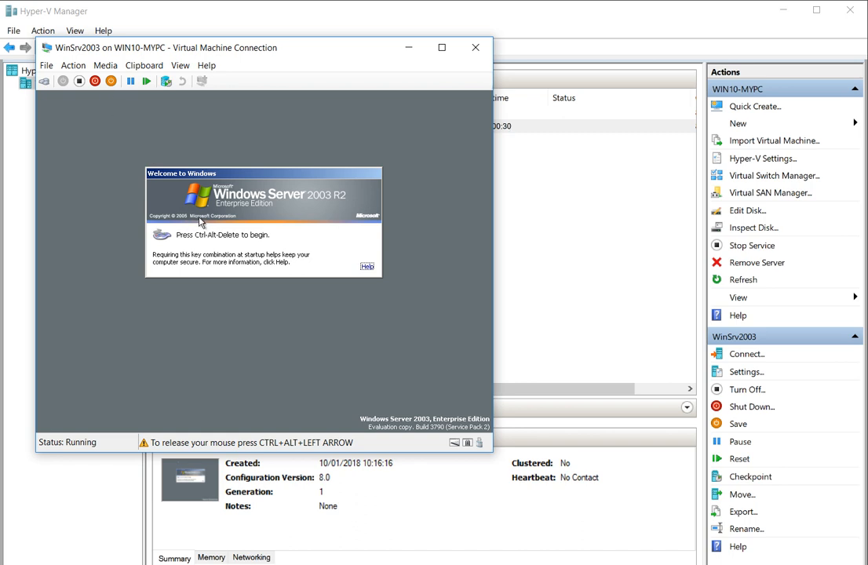
{"action": "key", "text": "super"}
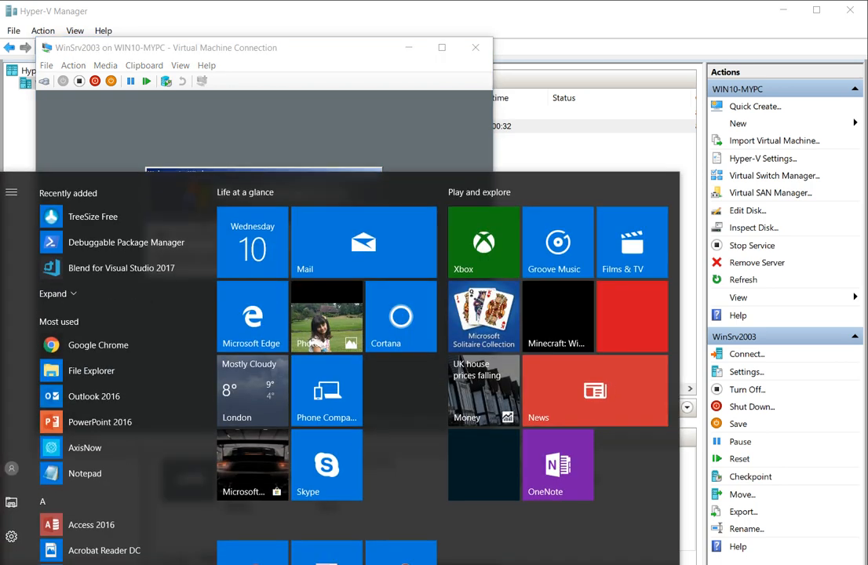
{"action": "key", "text": "Escape"}
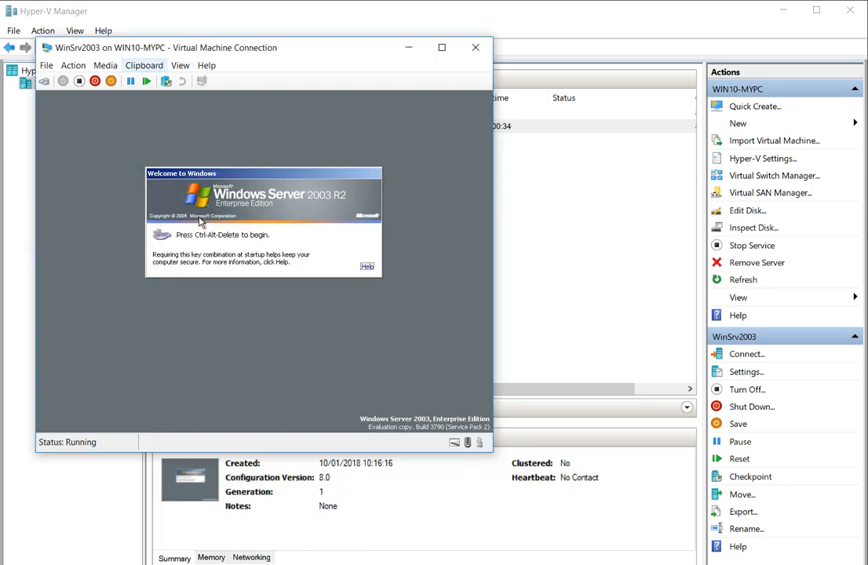
Send Ctrl+Alt+Delete from the VM connection's Action menu to bring up the logon box.
{"action": "left_click", "coordinate": [144, 66]}
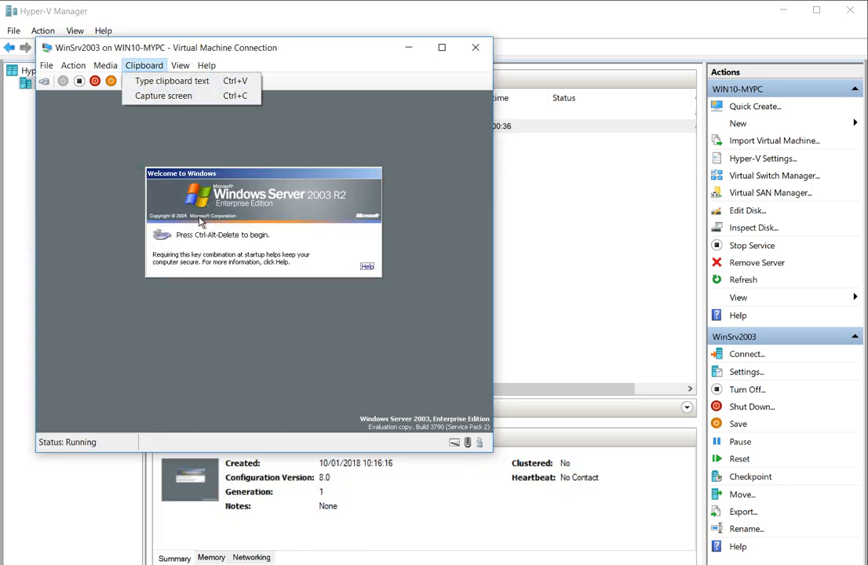
{"action": "mouse_move", "coordinate": [105, 66]}
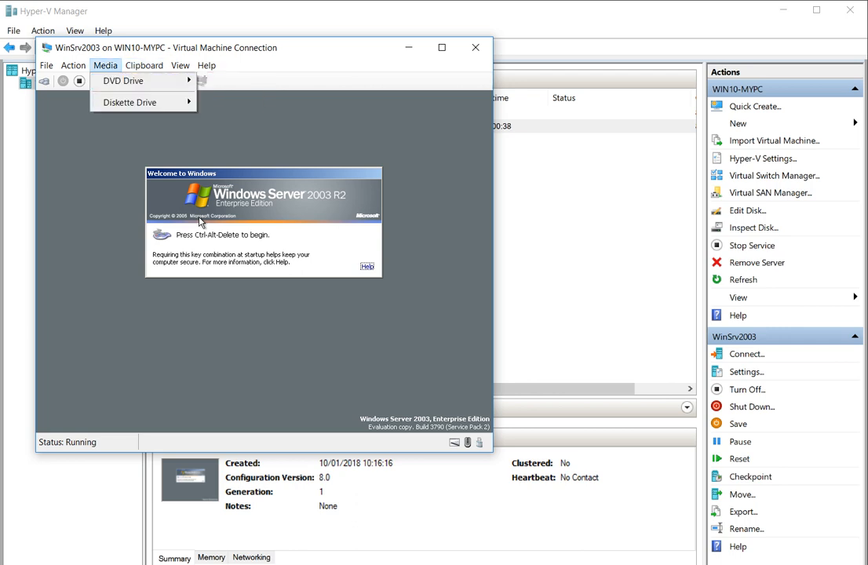
{"action": "mouse_move", "coordinate": [123, 81]}
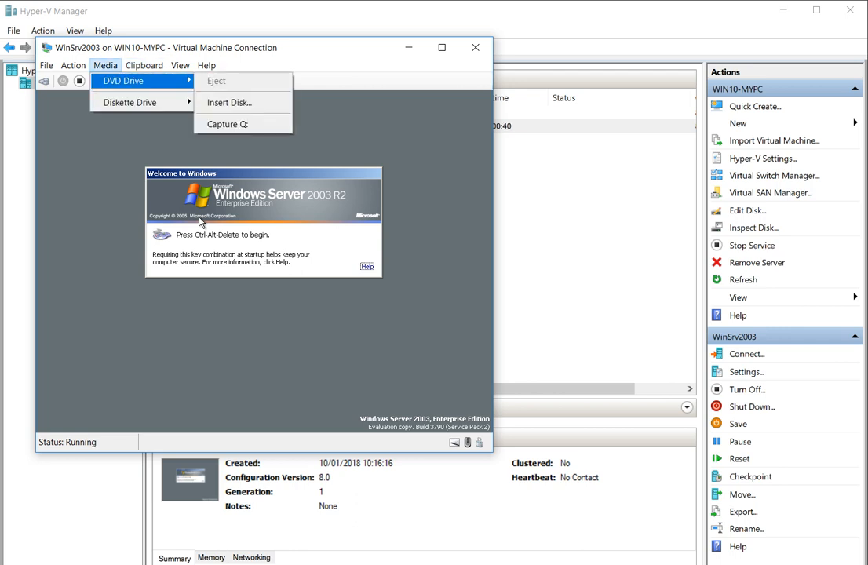
{"action": "mouse_move", "coordinate": [73, 66]}
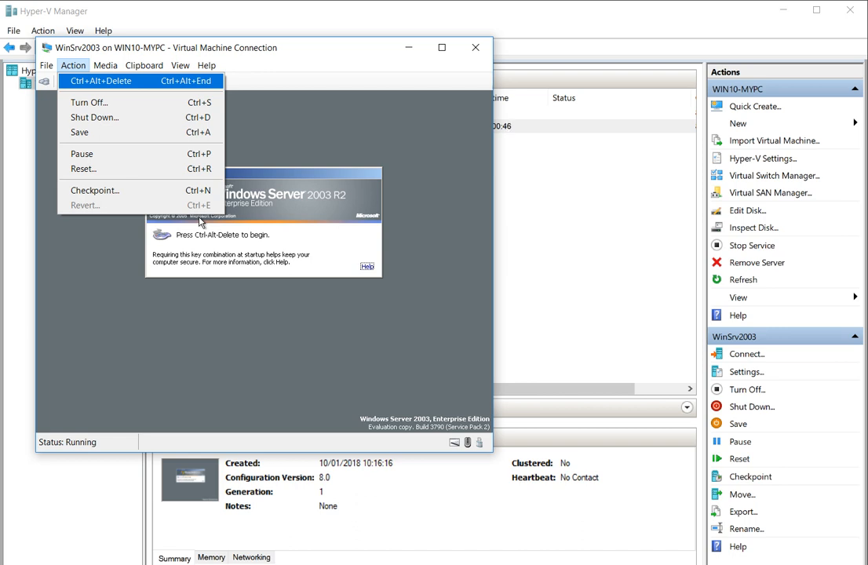
{"action": "key", "text": "Return"}
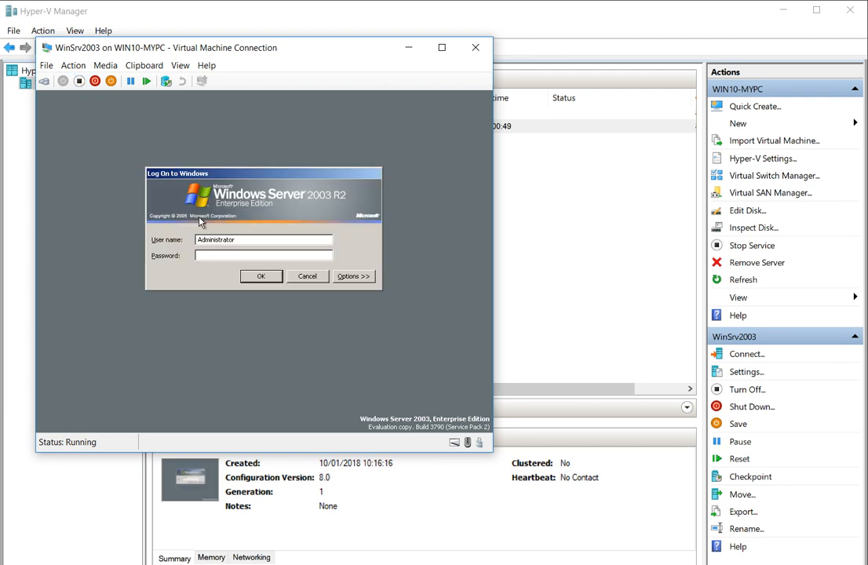
Submit a first Administrator logon attempt and dismiss the rejection error.
{"action": "left_click", "coordinate": [199, 222]}
{"action": "left_click", "coordinate": [260, 280]}
{"action": "left_click", "coordinate": [261, 296]}
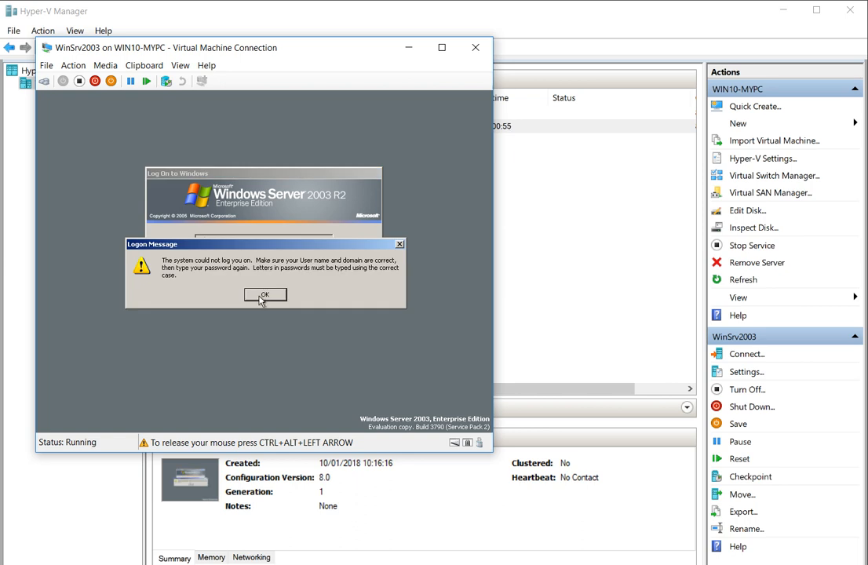
{"action": "left_click", "coordinate": [261, 296]}
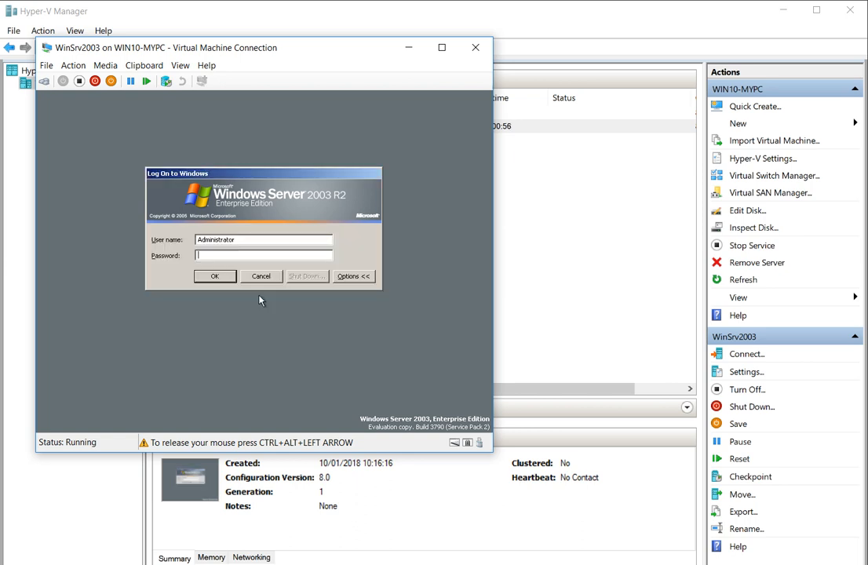
Re-enter the account password, submit it, and dismiss the second failed-logon message.
{"action": "left_click", "coordinate": [352, 277]}
{"action": "left_click", "coordinate": [253, 254]}
{"action": "type", "text": "*******"}
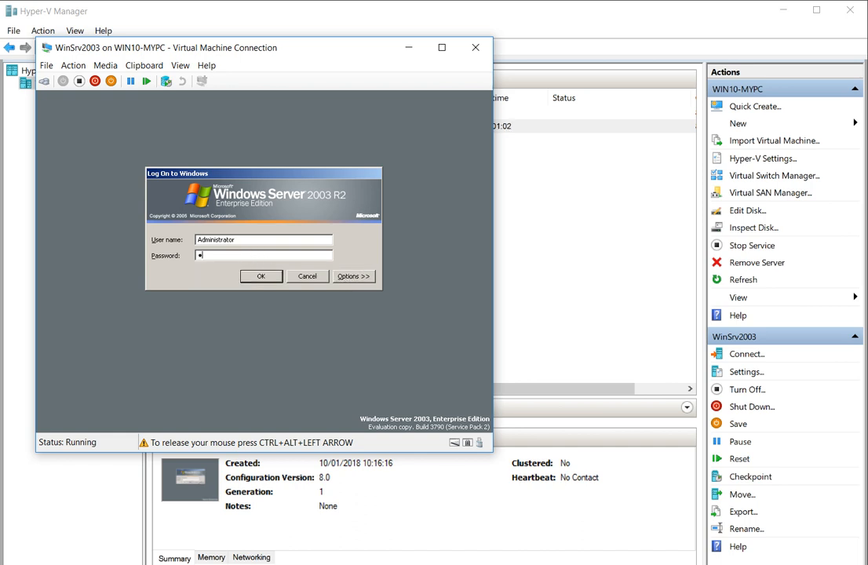
{"action": "type", "text": "*****"}
{"action": "key", "text": "Return"}
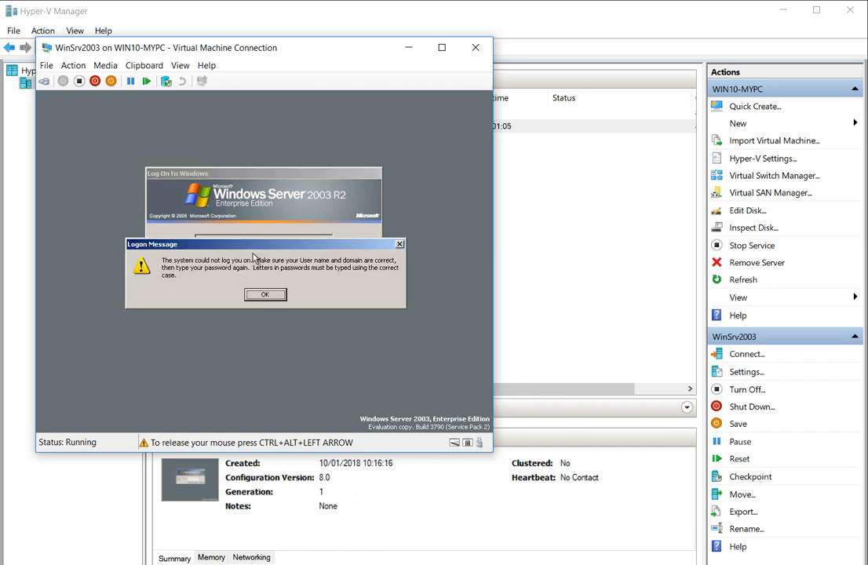
{"action": "left_click", "coordinate": [264, 294]}
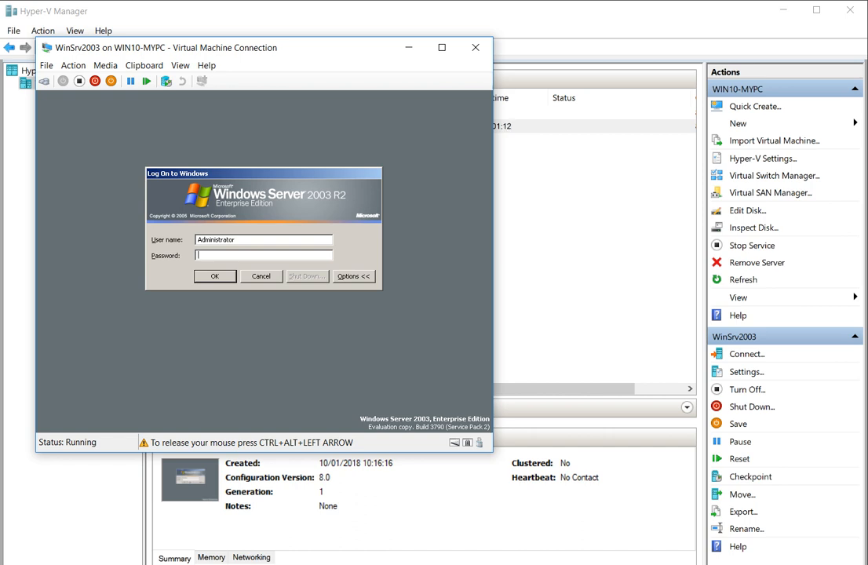
Leave the VM and switch to the ReadMe page listing the credentials.
{"action": "key", "text": "super"}
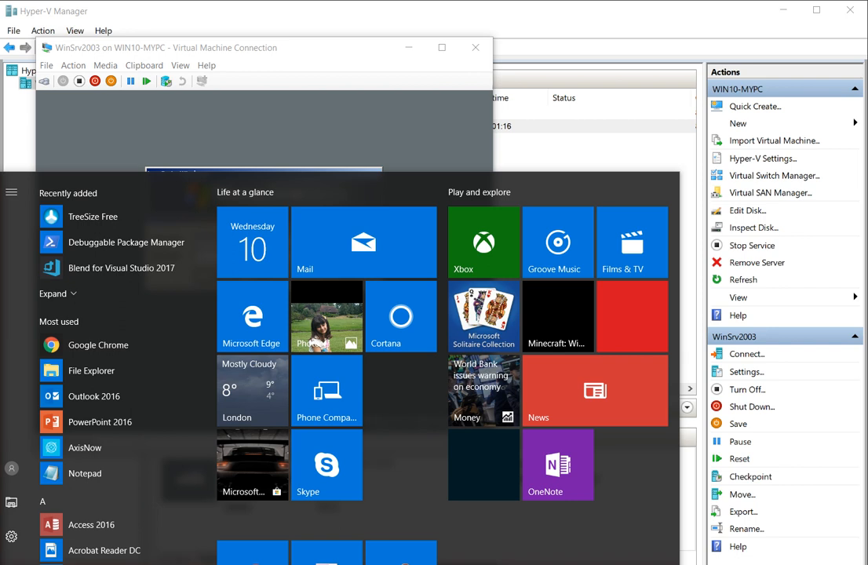
{"action": "key", "text": "alt+Tab"}
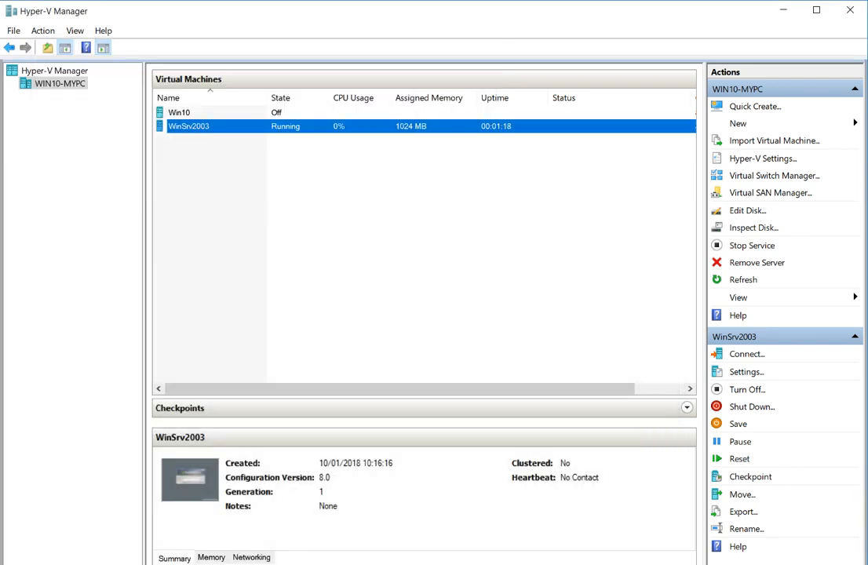
{"action": "key", "text": "alt+Tab"}
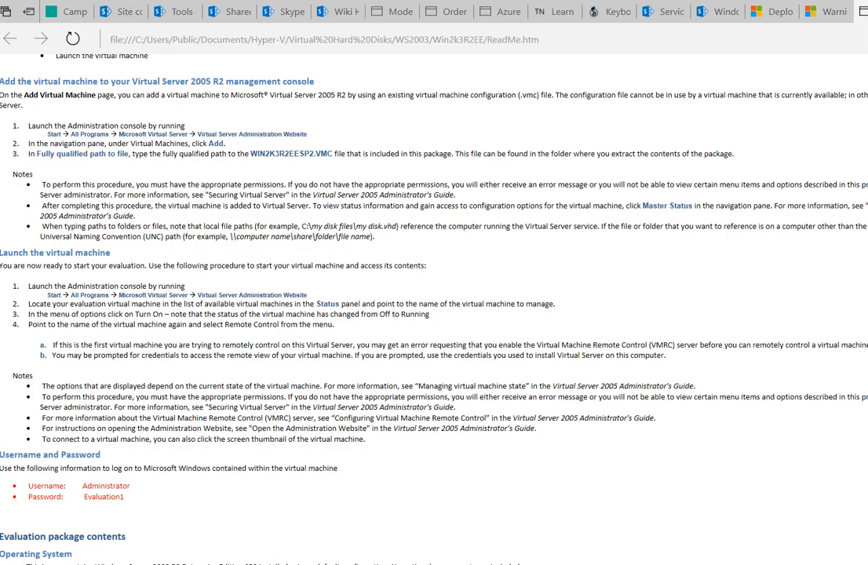
Copy the documented logon password from the ReadMe and return focus to the VM's logon box.
{"action": "double_click", "coordinate": [104, 496]}
{"action": "right_click", "coordinate": [104, 498]}
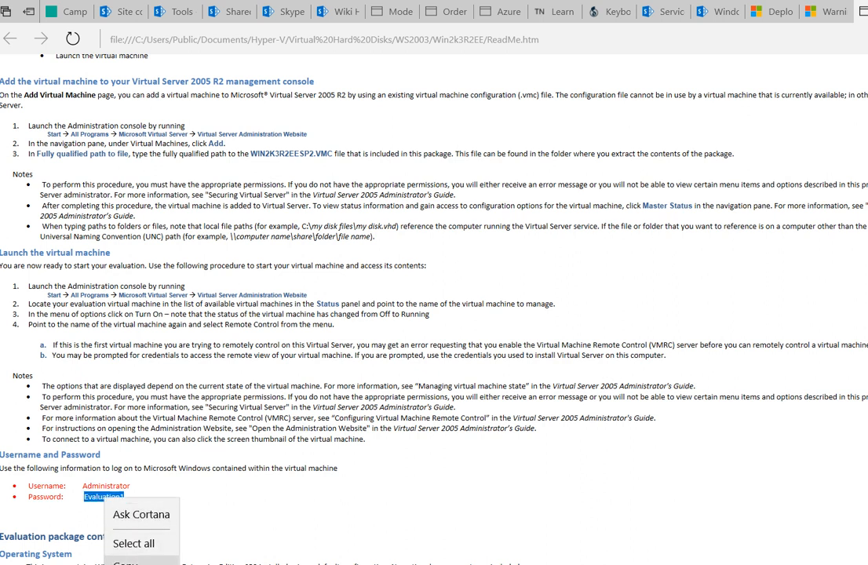
{"action": "left_click", "coordinate": [126, 562]}
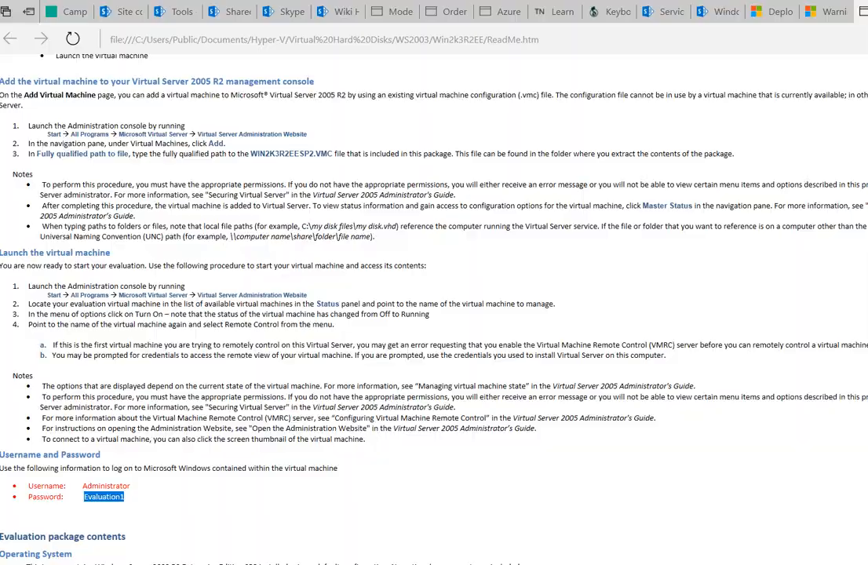
{"action": "key", "text": "super+Down"}
{"action": "key", "text": "super+Down"}
{"action": "key", "text": "super+Down"}
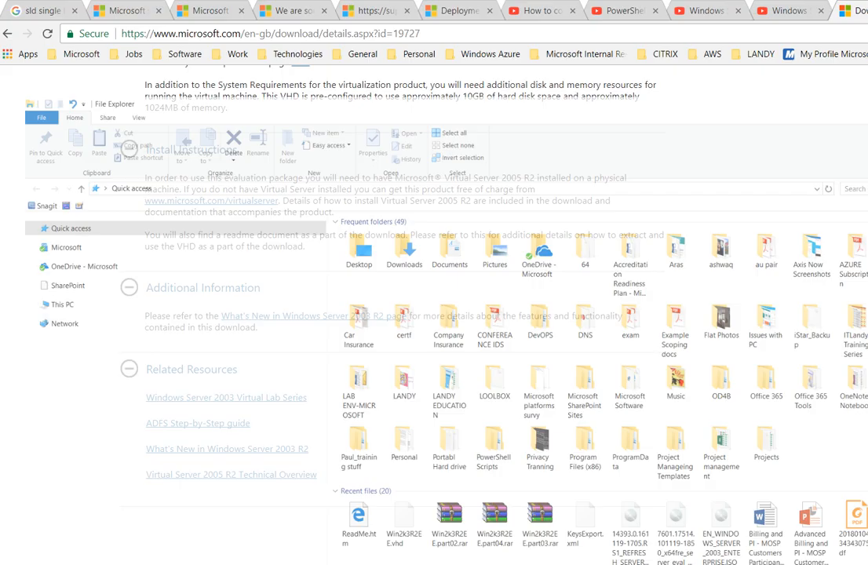
{"action": "key", "text": "super+Down"}
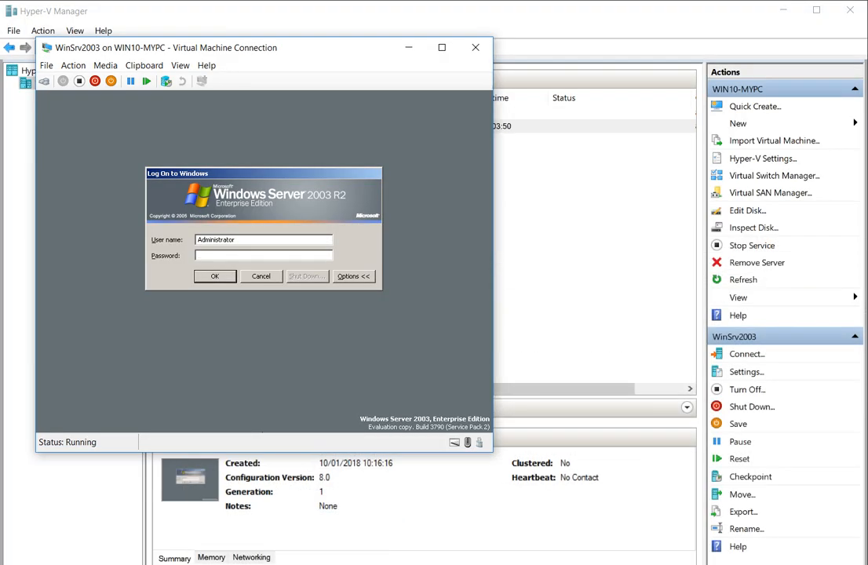
{"action": "left_click", "coordinate": [262, 430]}
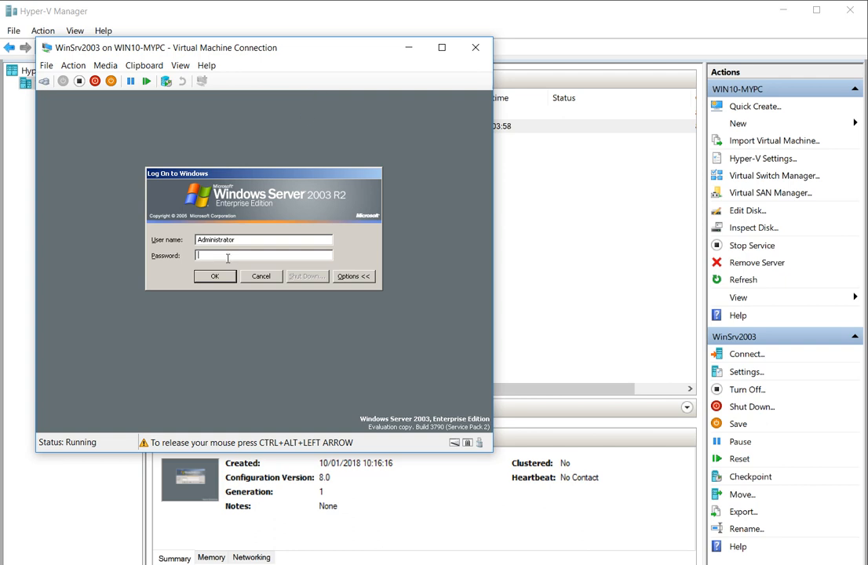
Clear the stray character, then paste the copied ReadMe password into the host Run box to check it.
{"action": "type", "text": "P"}
{"action": "key", "text": "BackSpace"}
{"action": "key", "text": "super"}
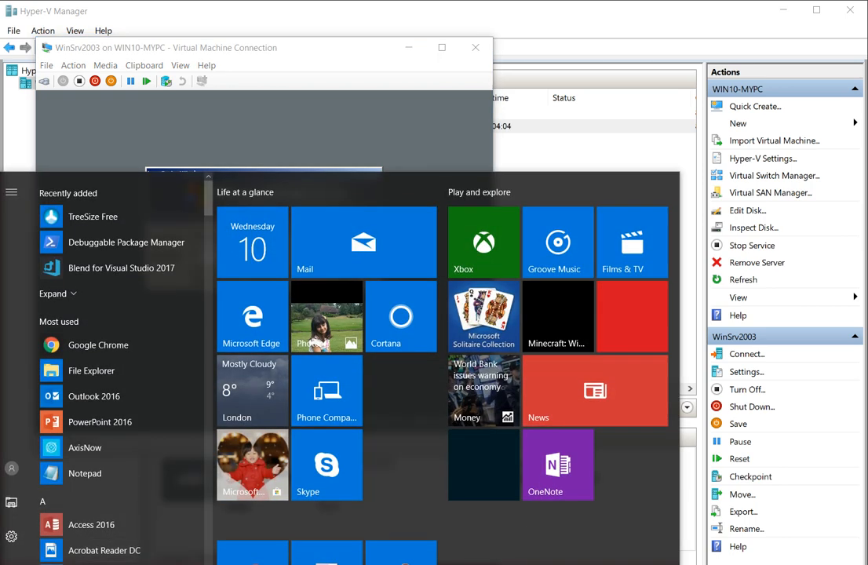
{"action": "key", "text": "super+x"}
{"action": "left_click", "coordinate": [26, 541]}
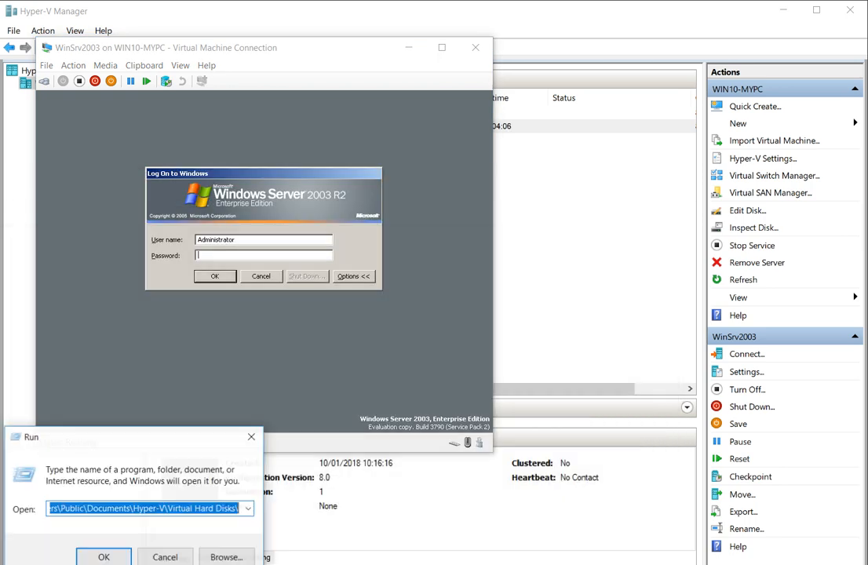
{"action": "key", "text": "ctrl+v"}
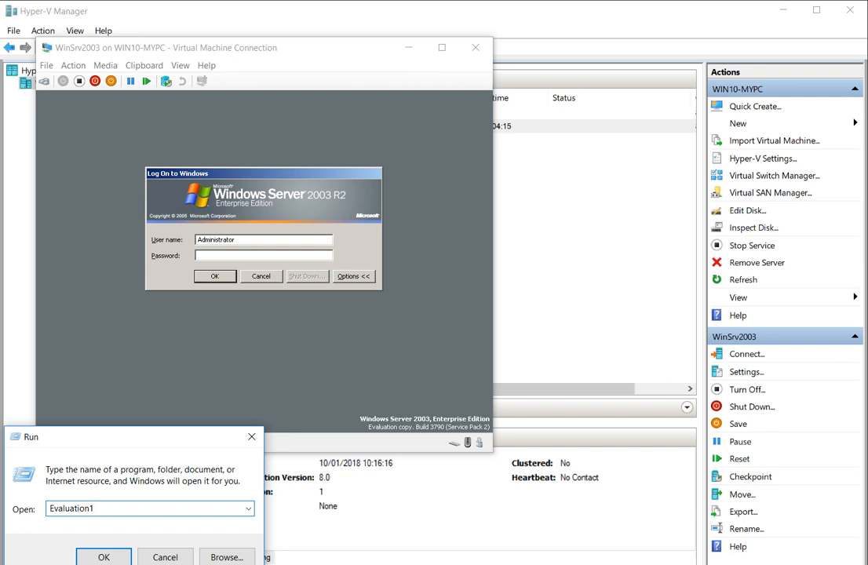
Enter the Administrator password in the VM logon box and log on.
{"action": "left_click", "coordinate": [138, 430]}
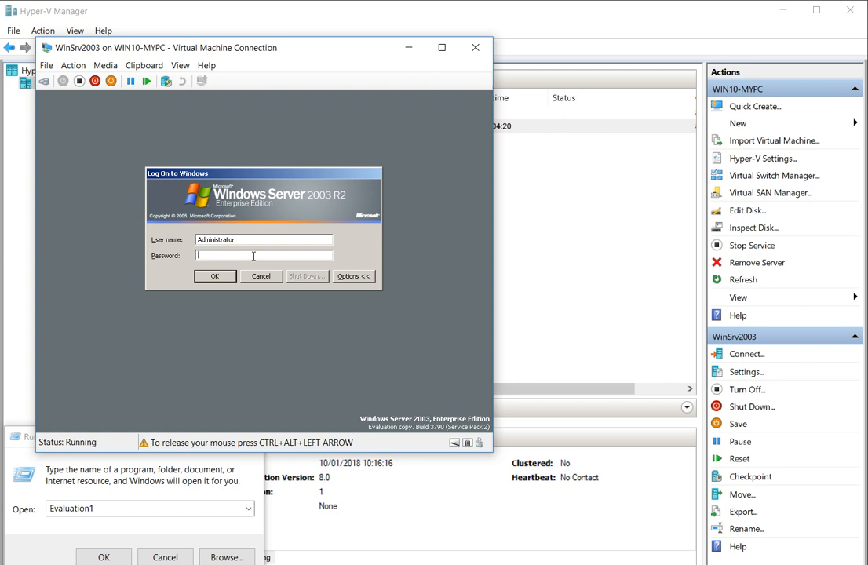
{"action": "type", "text": "Passw0rion1"}
{"action": "left_click", "coordinate": [213, 276]}
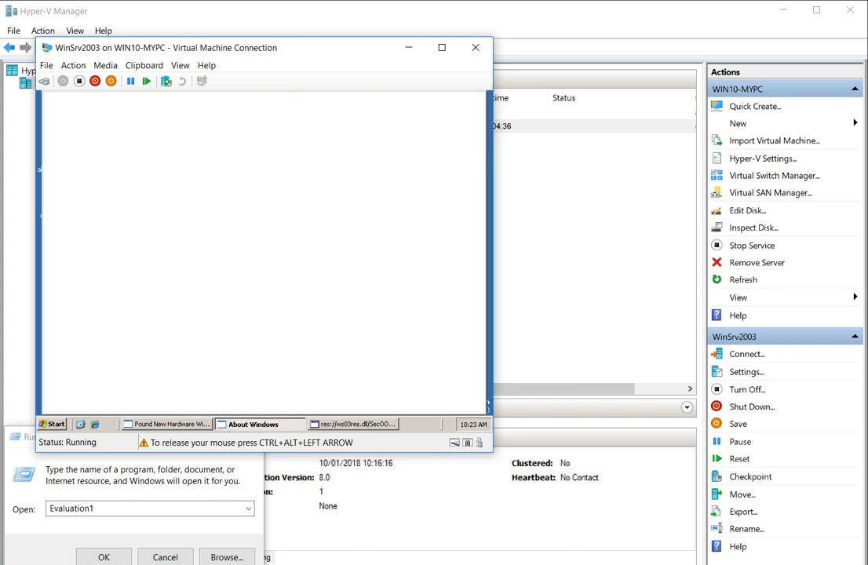
{"action": "key", "text": "super"}
{"action": "key", "text": "alt+Tab"}
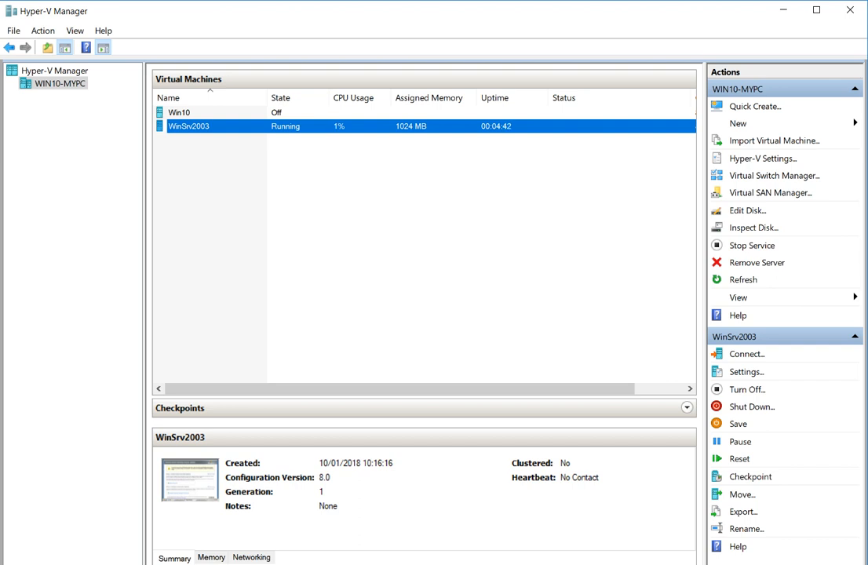
{"action": "key", "text": "alt+Tab"}
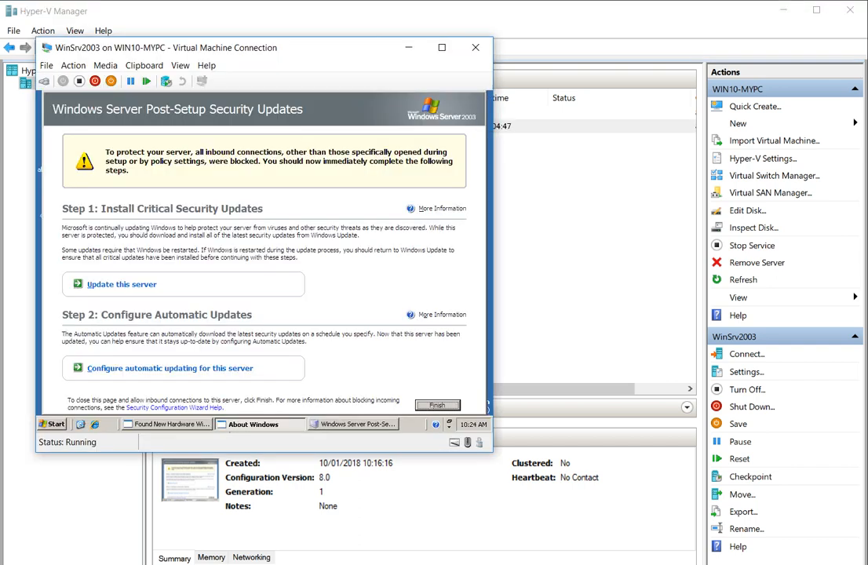
Move the VM window top-left and bring the guest's About Windows box back into focus.
{"action": "left_click_drag", "start_coordinate": [383, 46], "coordinate": [341, 9]}
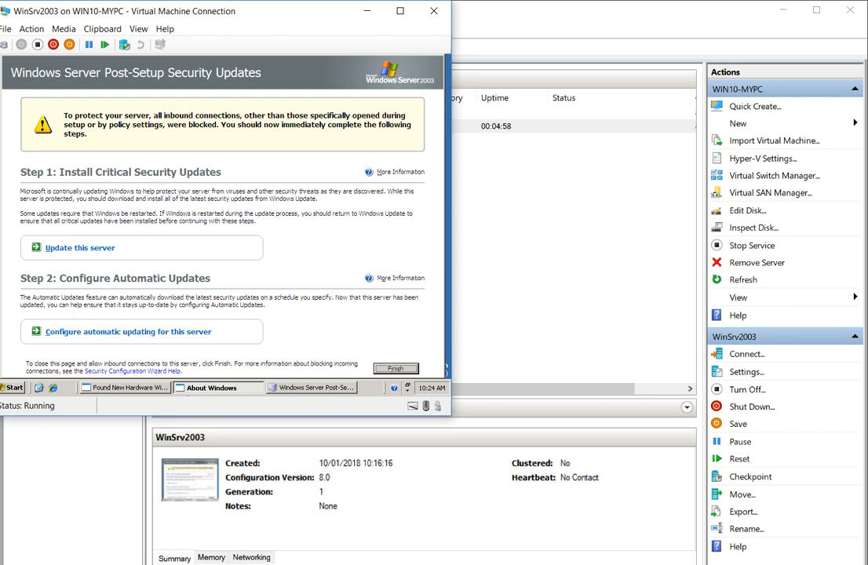
{"action": "left_click", "coordinate": [193, 390]}
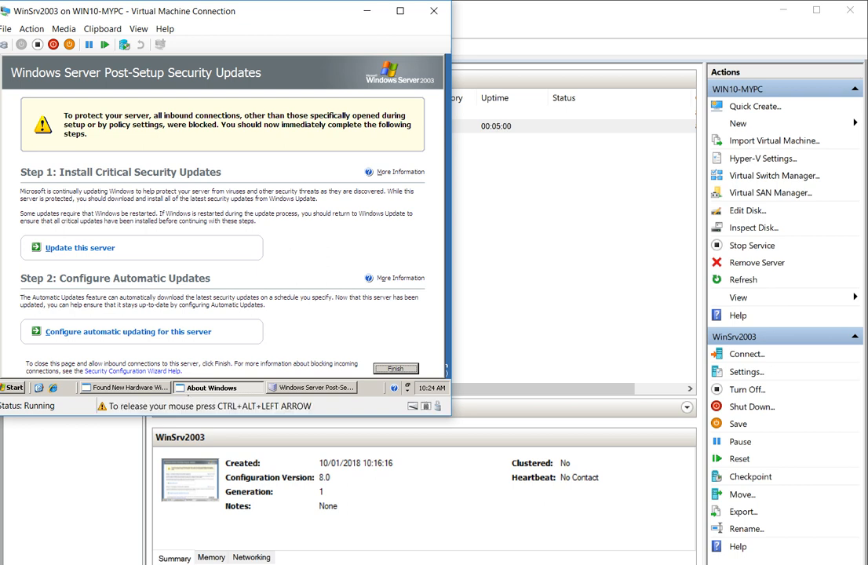
{"action": "left_click", "coordinate": [193, 390]}
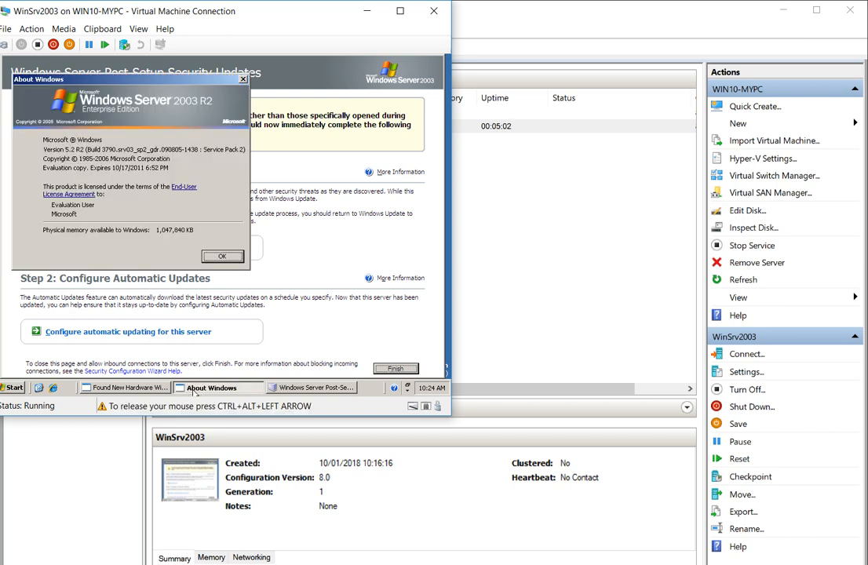
{"action": "left_click", "coordinate": [222, 258]}
{"action": "key", "text": "super"}
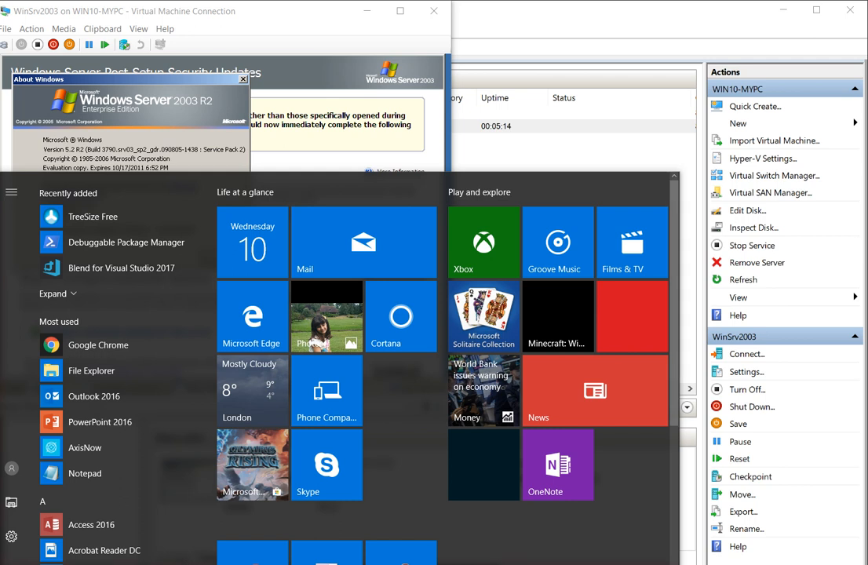
{"action": "key", "text": "alt+Tab"}
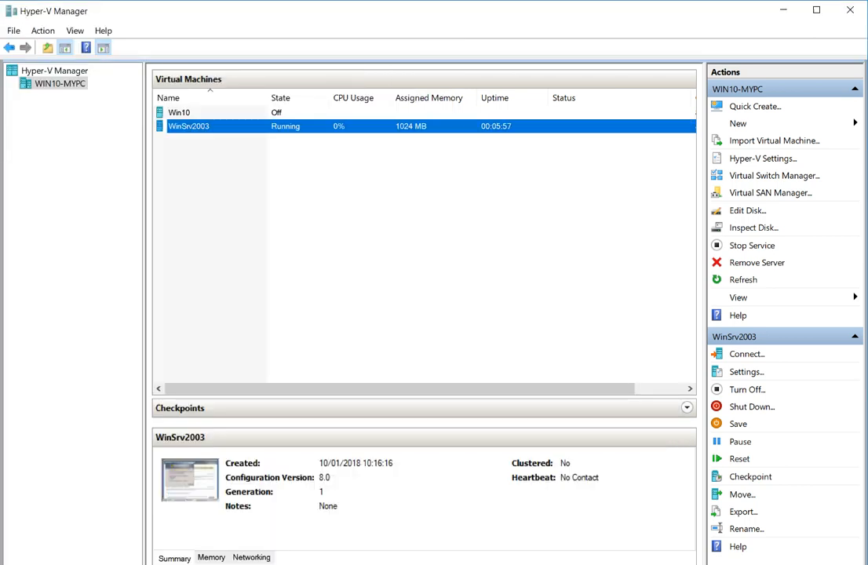
{"action": "key", "text": "alt+Tab"}
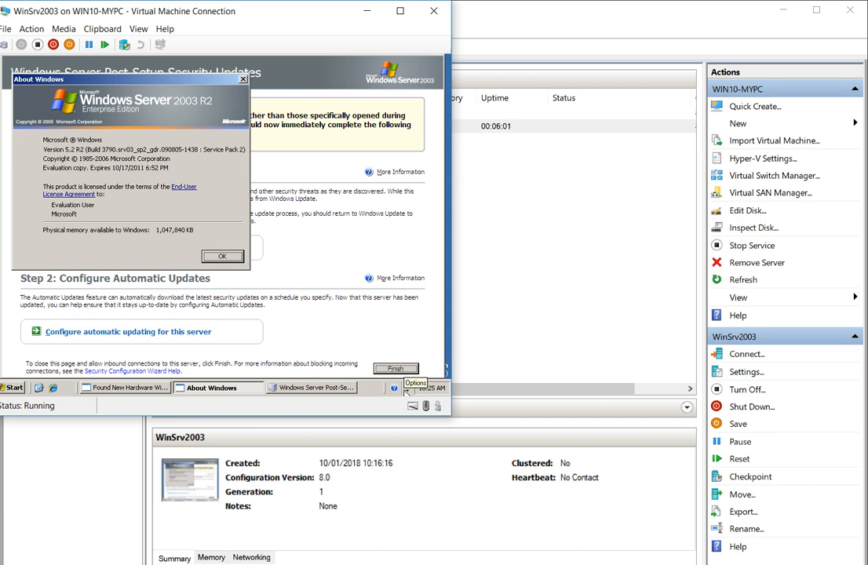
Close About Windows and finish the Post-Setup Security Updates page, confirming the close.
{"action": "left_click", "coordinate": [405, 390]}
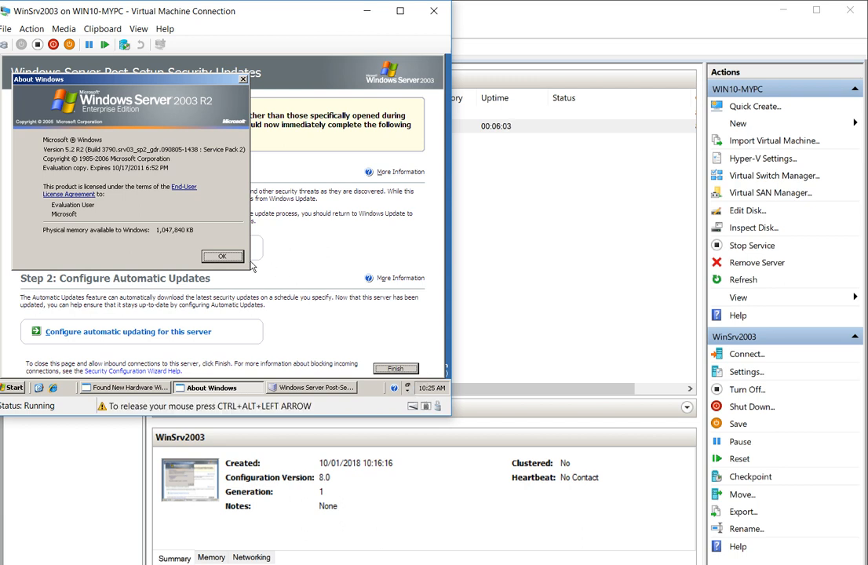
{"action": "left_click", "coordinate": [224, 256]}
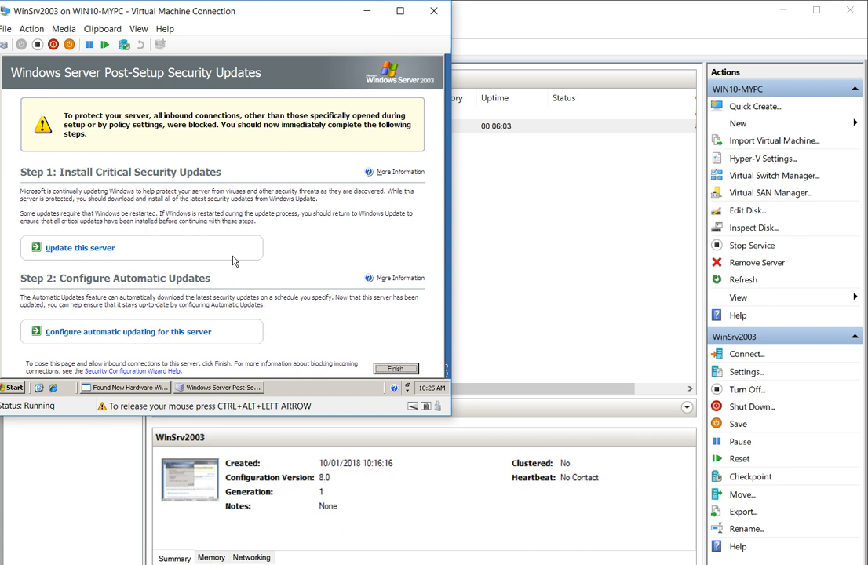
{"action": "left_click", "coordinate": [395, 368]}
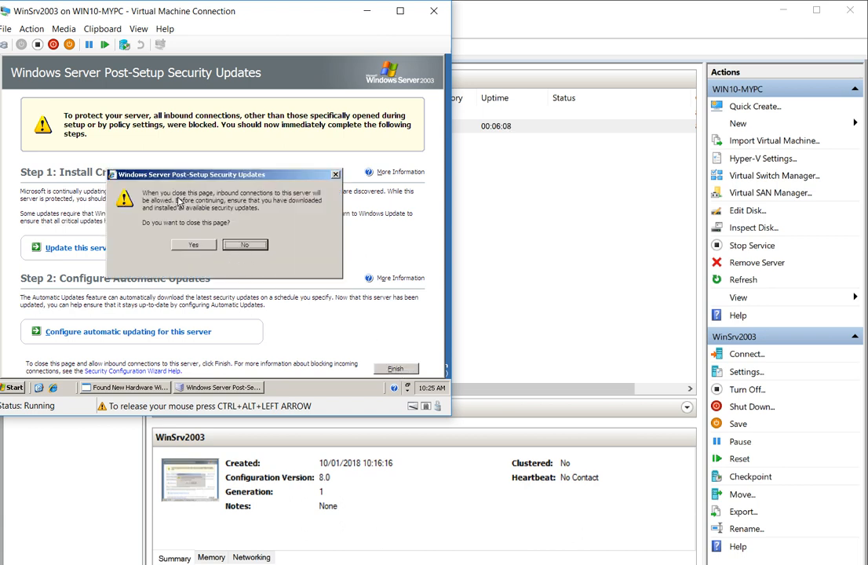
{"action": "left_click", "coordinate": [196, 246]}
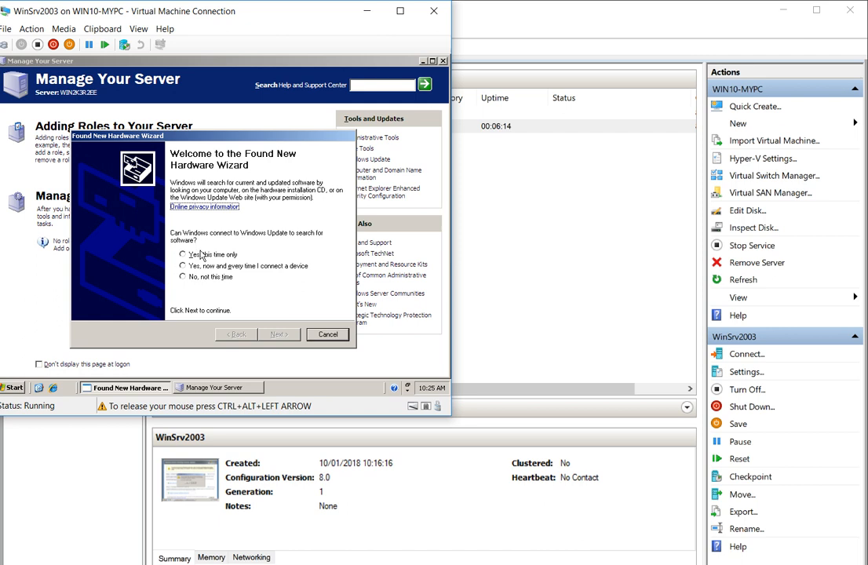
Finish the first Found New Hardware Wizard with 'No, not this time' and no driver installed.
{"action": "left_click", "coordinate": [193, 279]}
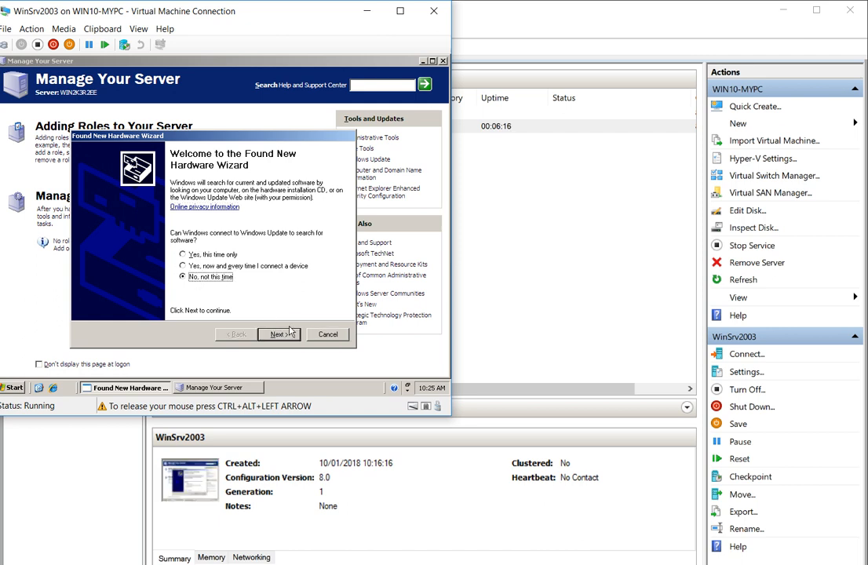
{"action": "left_click", "coordinate": [280, 335]}
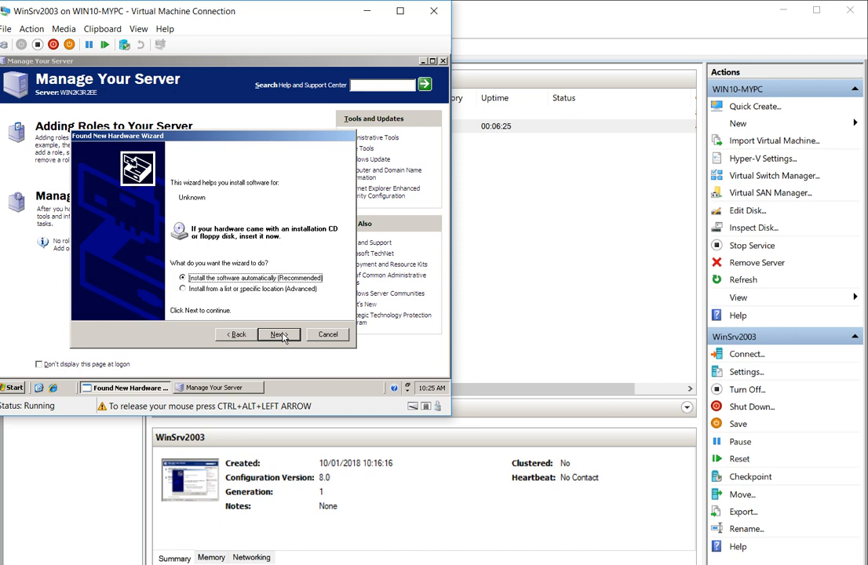
{"action": "left_click", "coordinate": [280, 334]}
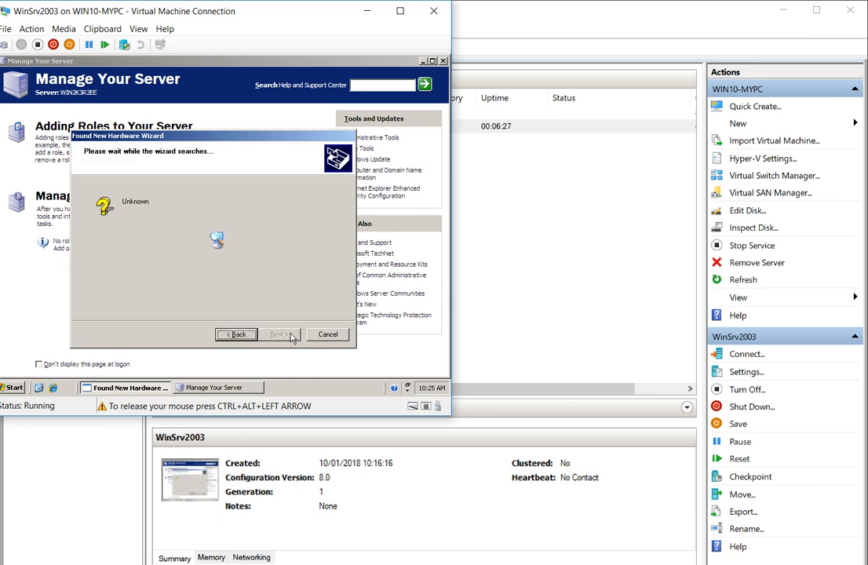
{"action": "left_click", "coordinate": [279, 334]}
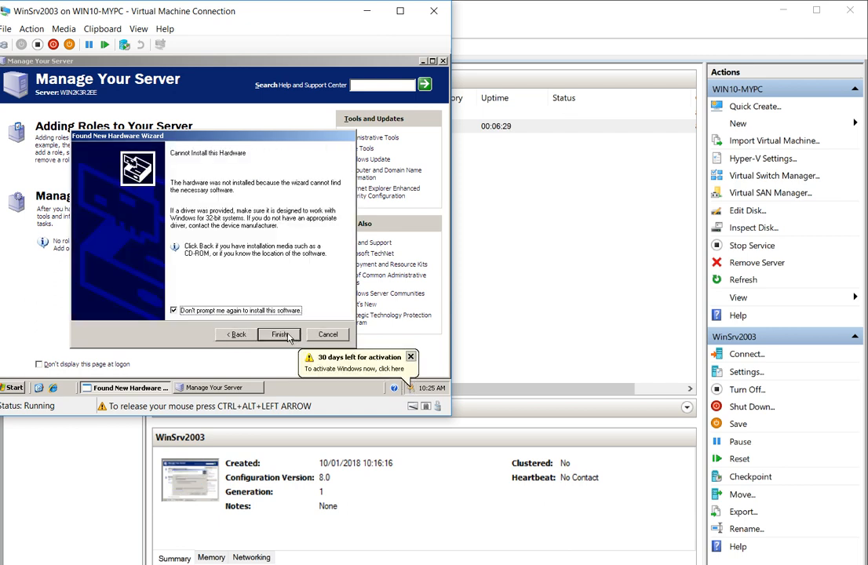
{"action": "left_click", "coordinate": [279, 335]}
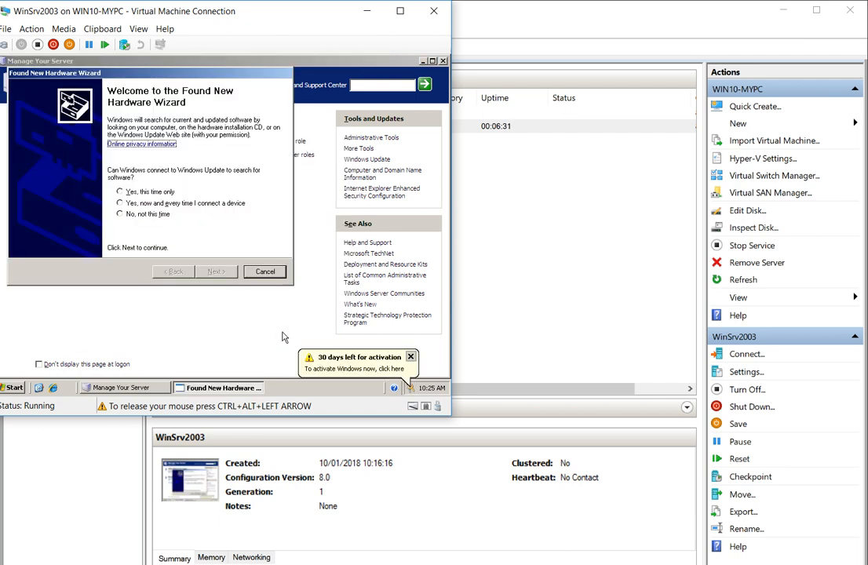
Decline Windows Update in the second hardware wizard, then cancel it.
{"action": "left_click", "coordinate": [159, 216]}
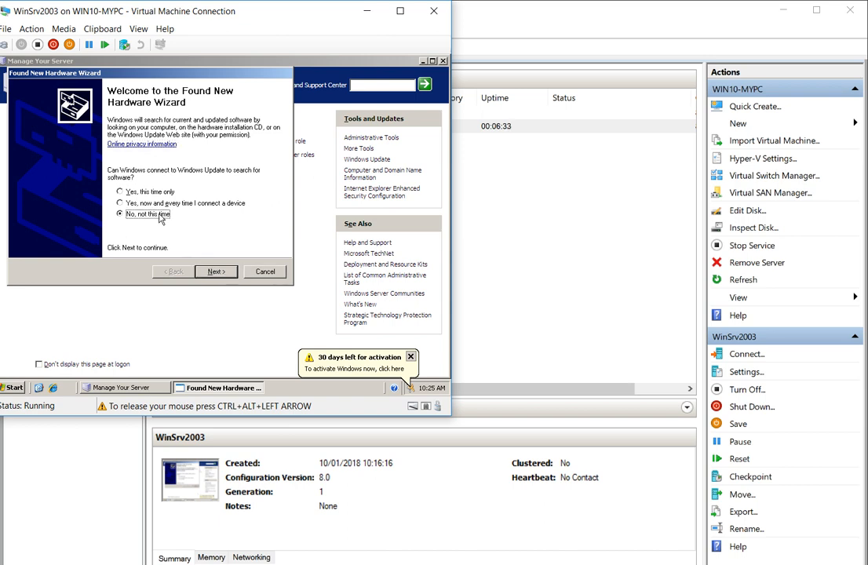
{"action": "left_click", "coordinate": [201, 272]}
{"action": "left_click", "coordinate": [222, 272]}
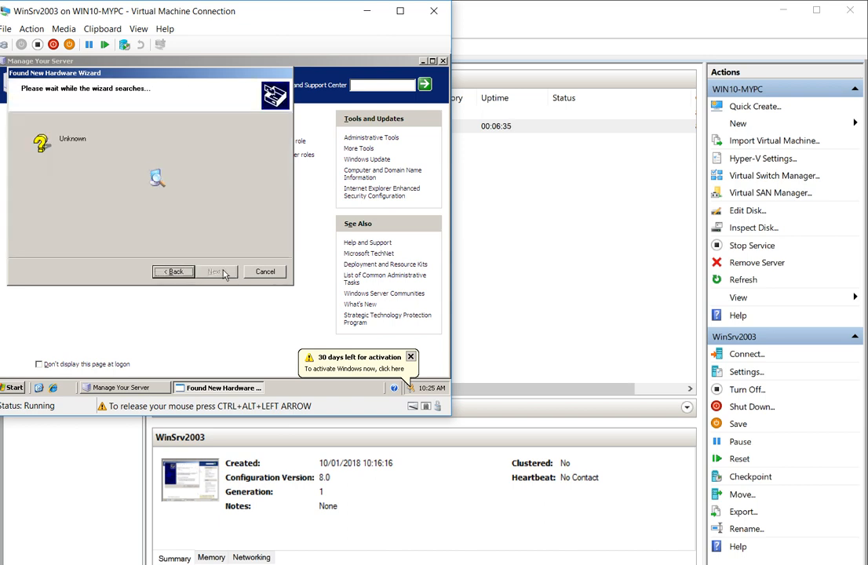
{"action": "left_click", "coordinate": [265, 271]}
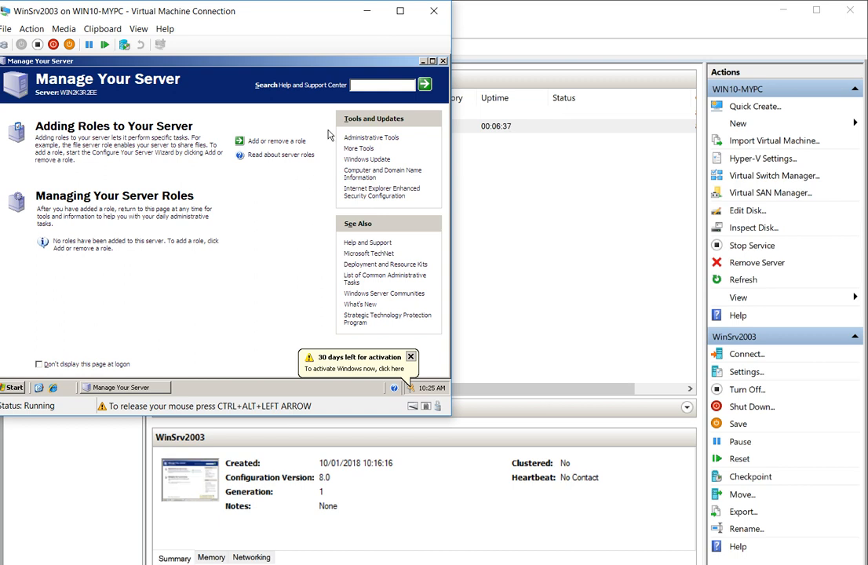
Close Manage Your Server and open the guest's Run box, recentring the VM window.
{"action": "left_click", "coordinate": [443, 63]}
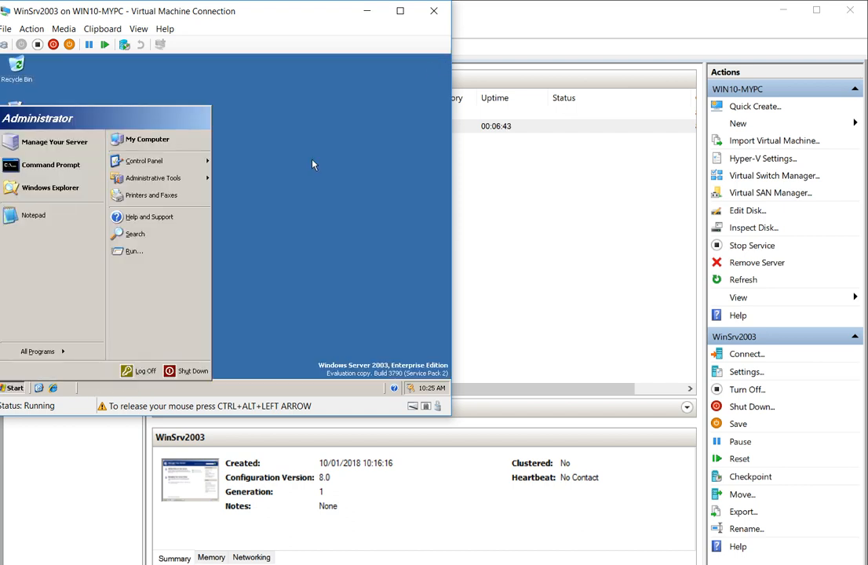
{"action": "left_click", "coordinate": [149, 257]}
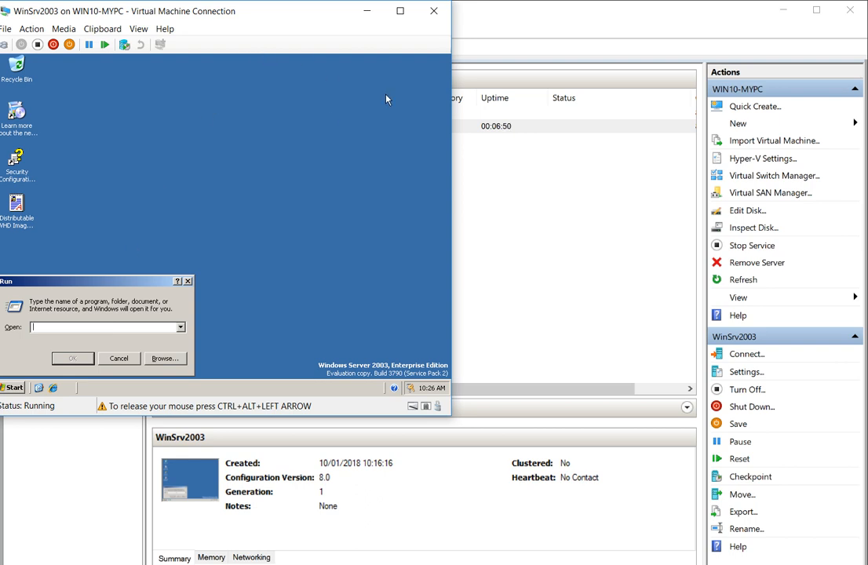
{"action": "key", "text": "super"}
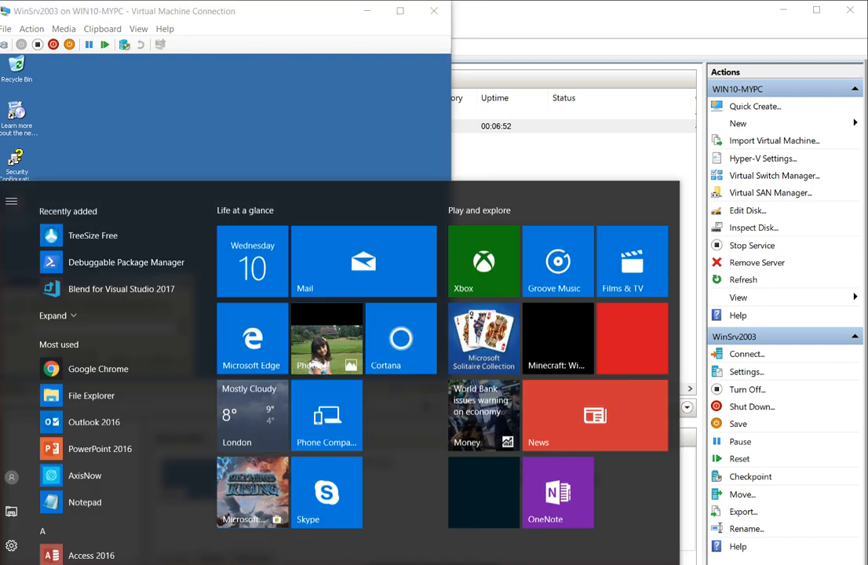
{"action": "key", "text": "super"}
{"action": "left_click_drag", "start_coordinate": [275, 11], "coordinate": [370, 92]}
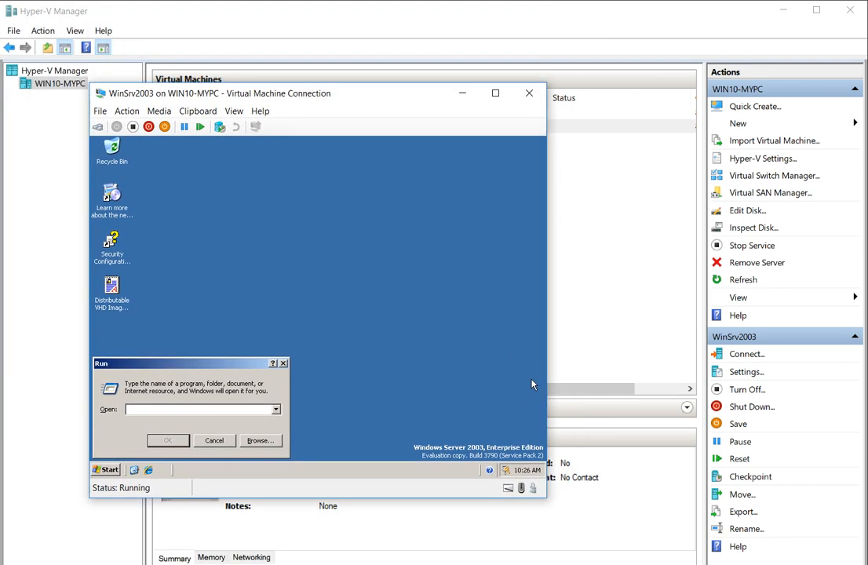
Run dcpromo from the guest's Run box.
{"action": "left_click", "coordinate": [531, 385]}
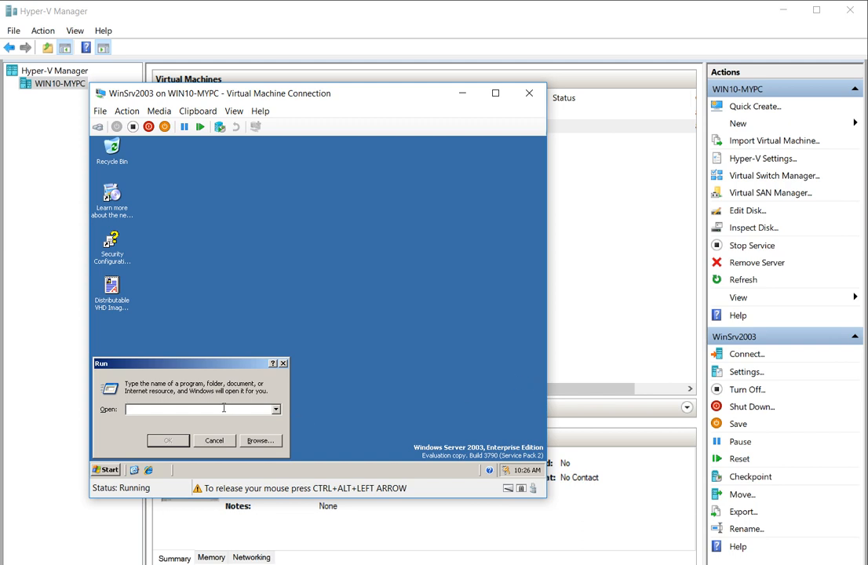
{"action": "type", "text": "dcpromo"}
{"action": "key", "text": "Return"}
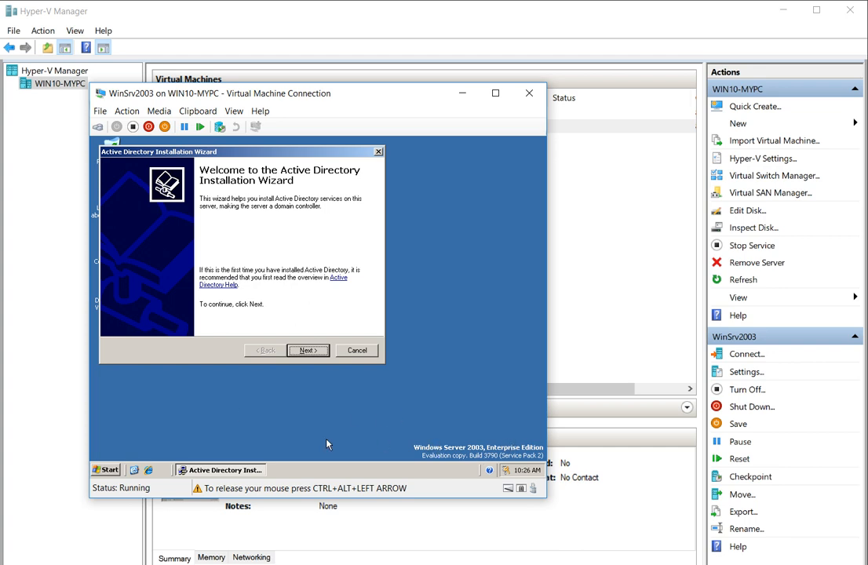
Launch the New Connection Wizard from the guest Start menu, pass its welcome page, then cancel.
{"action": "left_click", "coordinate": [103, 469]}
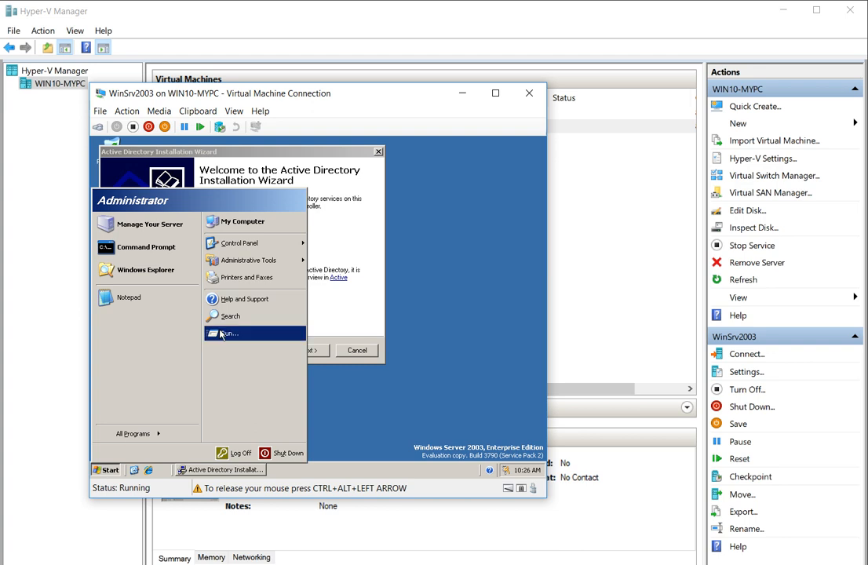
{"action": "mouse_move", "coordinate": [262, 262]}
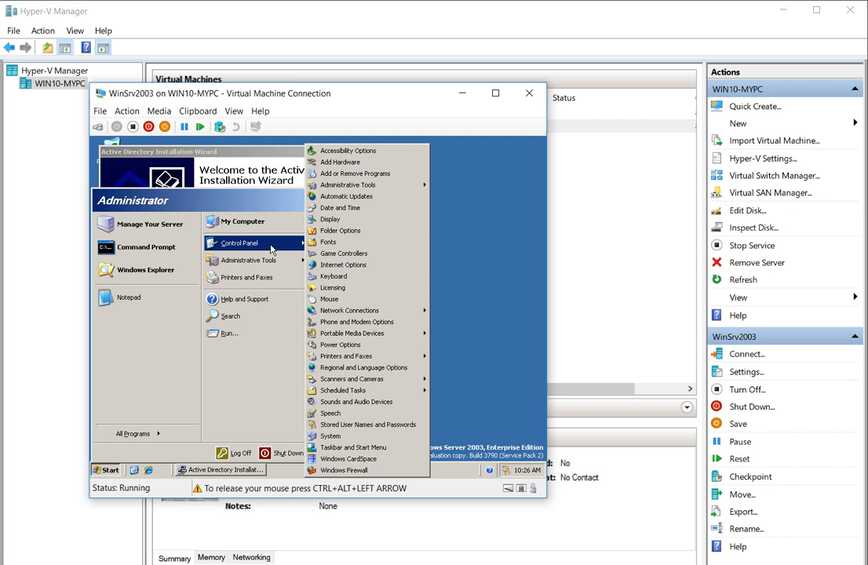
{"action": "mouse_move", "coordinate": [396, 312]}
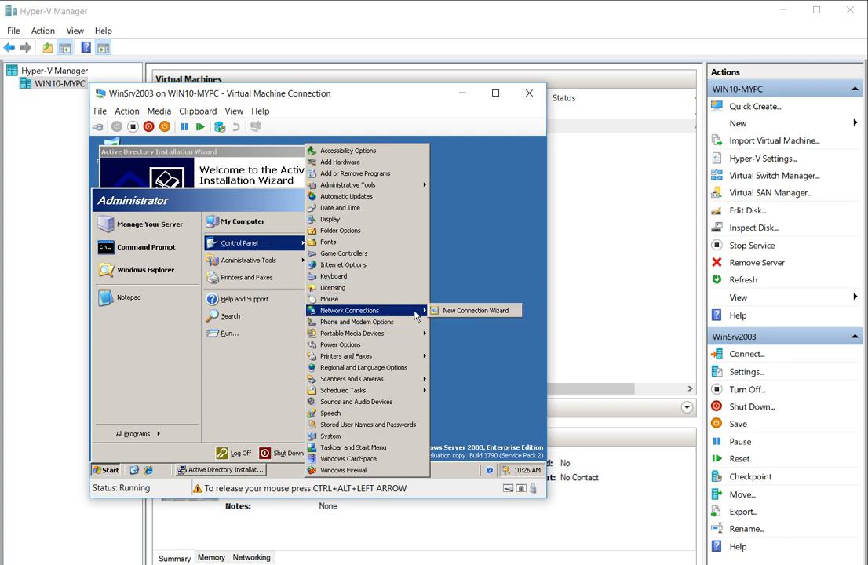
{"action": "left_click", "coordinate": [444, 311]}
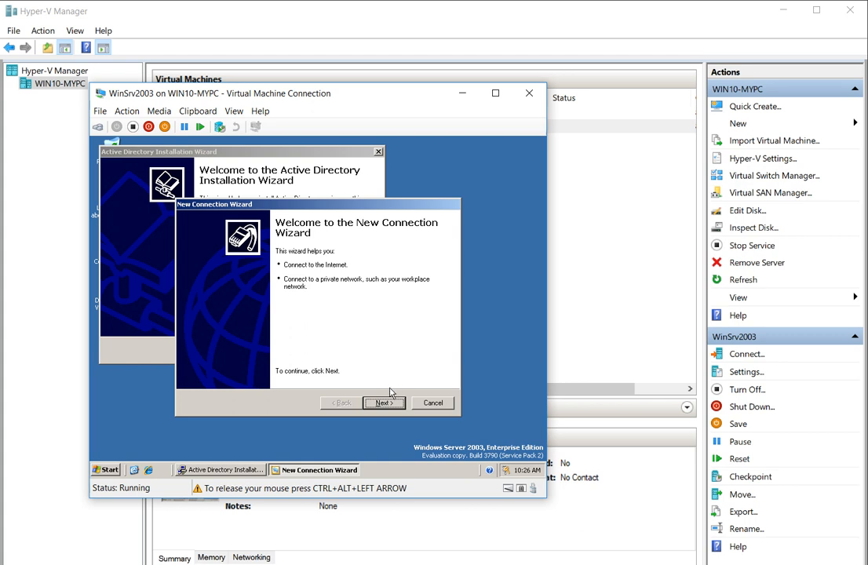
{"action": "left_click", "coordinate": [383, 404]}
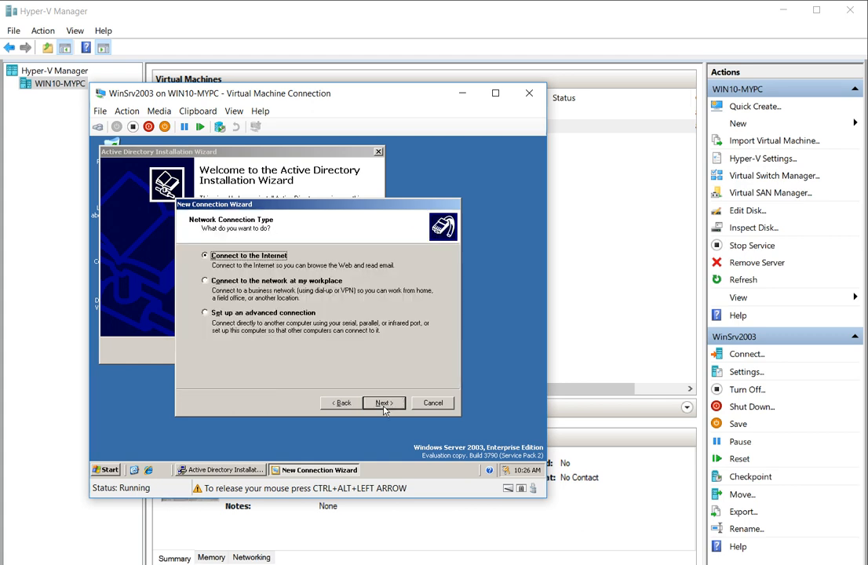
{"action": "left_click", "coordinate": [422, 402]}
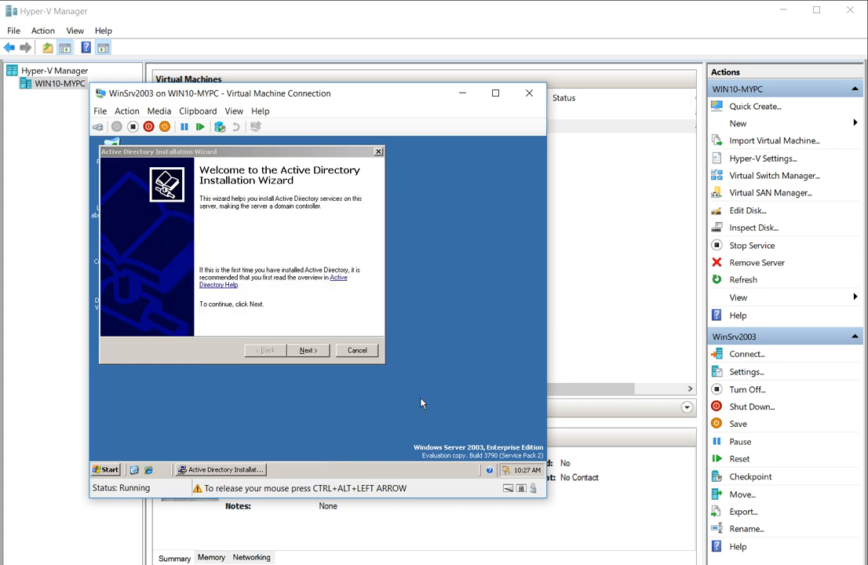
Open the guest's Administrative Tools folder from the Start menu.
{"action": "left_click", "coordinate": [116, 465]}
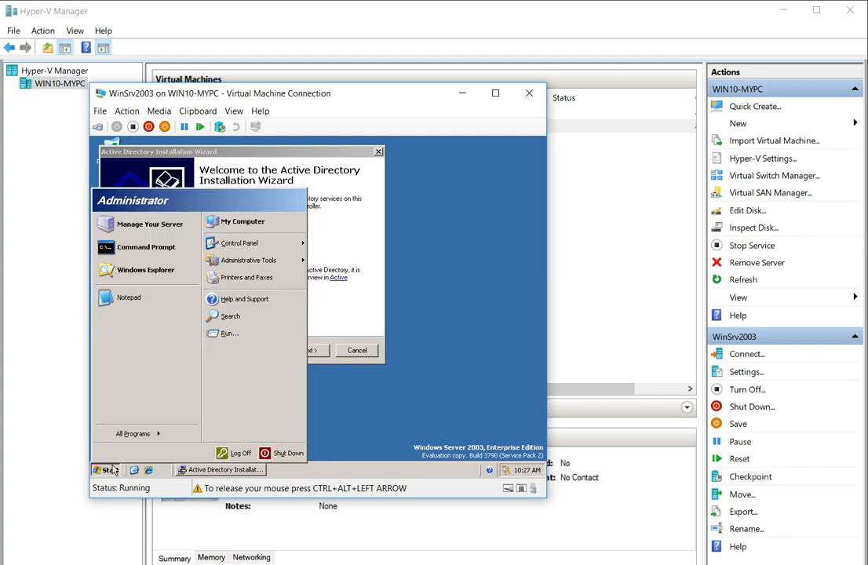
{"action": "right_click", "coordinate": [242, 261]}
{"action": "left_click", "coordinate": [251, 263]}
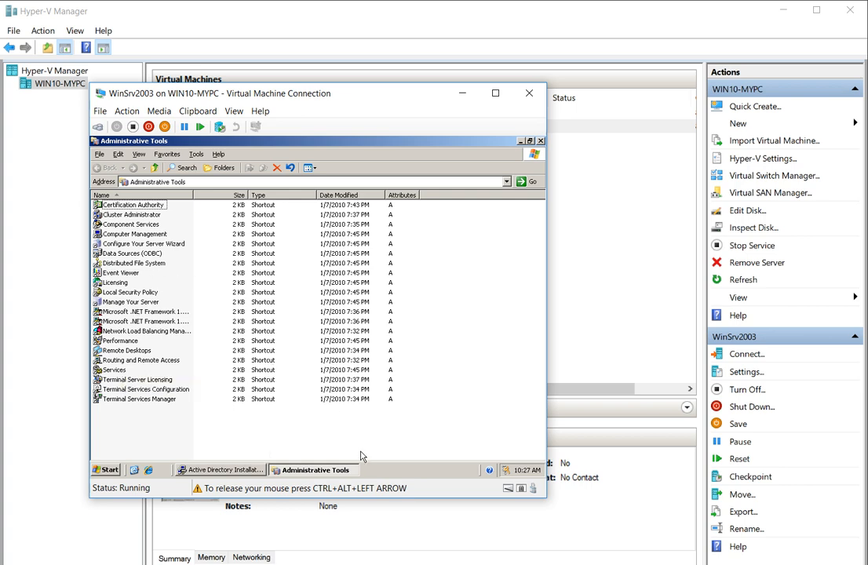
Return to Hyper-V Manager and bring up actions for WinSrv2003.
{"action": "key", "text": "super"}
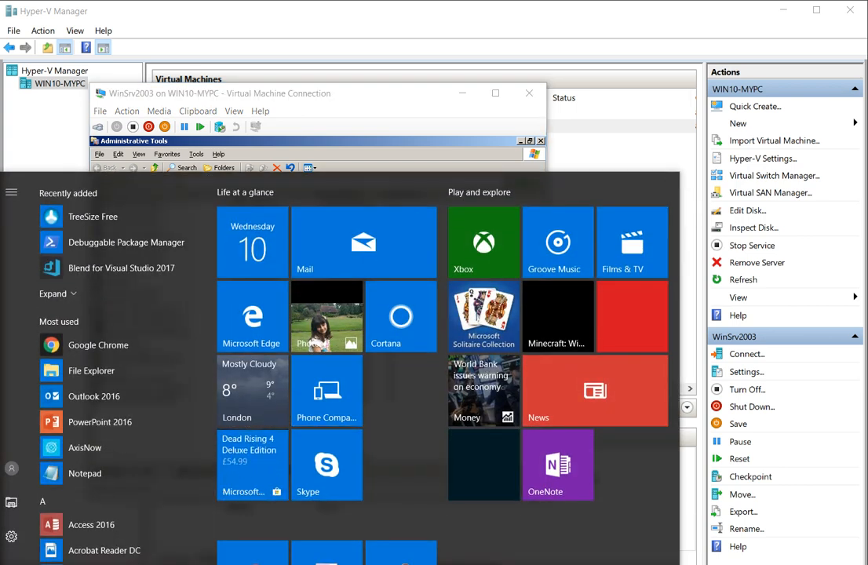
{"action": "key", "text": "alt+Tab"}
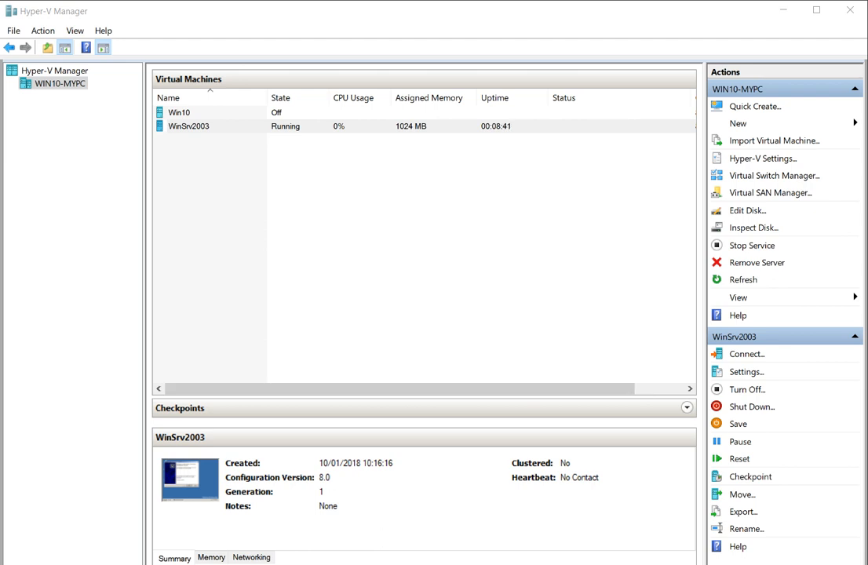
{"action": "right_click", "coordinate": [192, 126]}
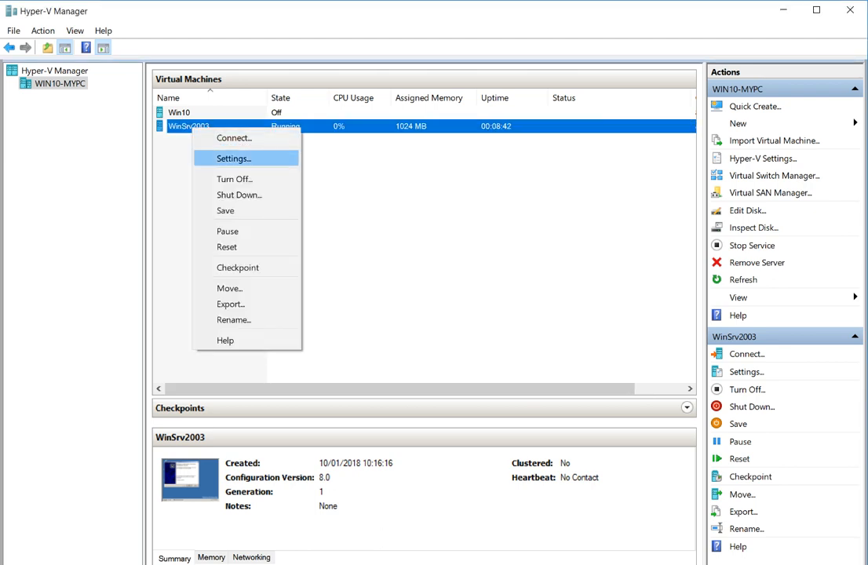
Open WinSrv2003's Settings and review the Network Adapter and Add Hardware pages.
{"action": "key", "text": "Return"}
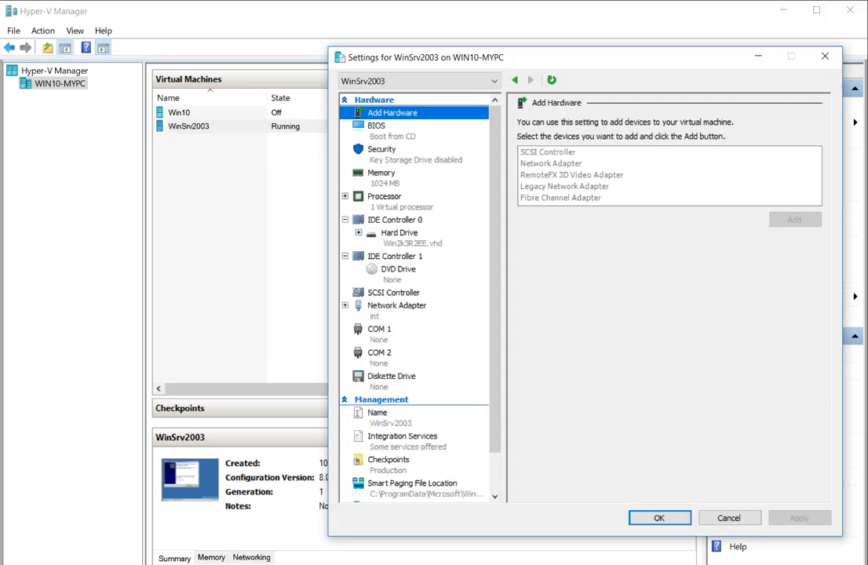
{"action": "left_click", "coordinate": [397, 306]}
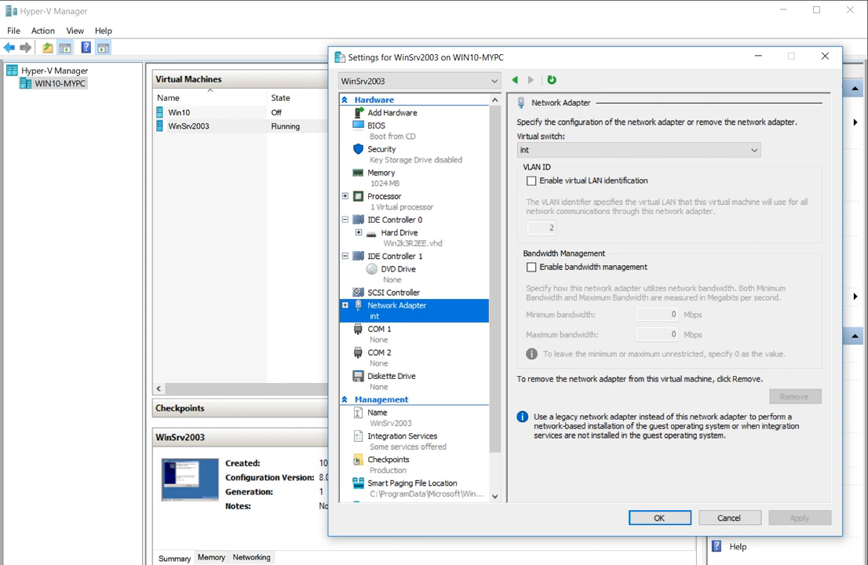
{"action": "left_click_drag", "start_coordinate": [438, 58], "coordinate": [268, 54]}
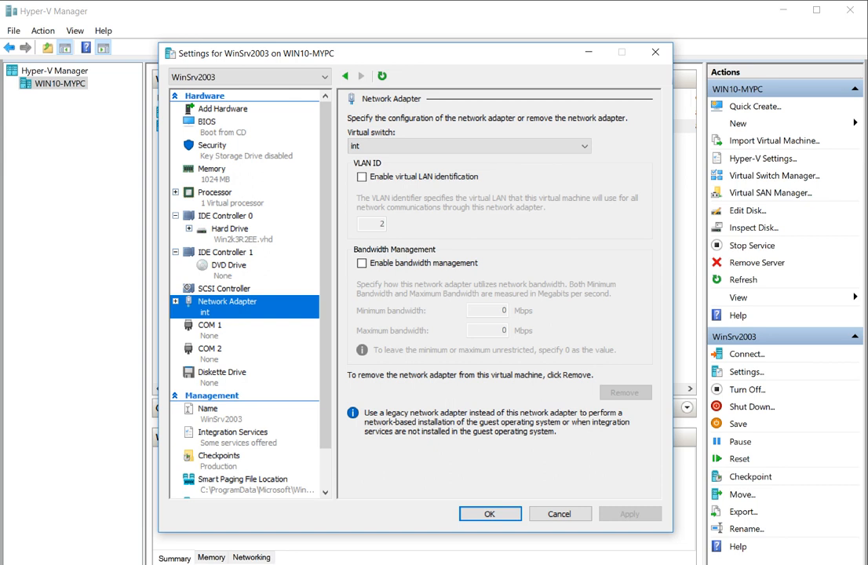
{"action": "left_click", "coordinate": [223, 109]}
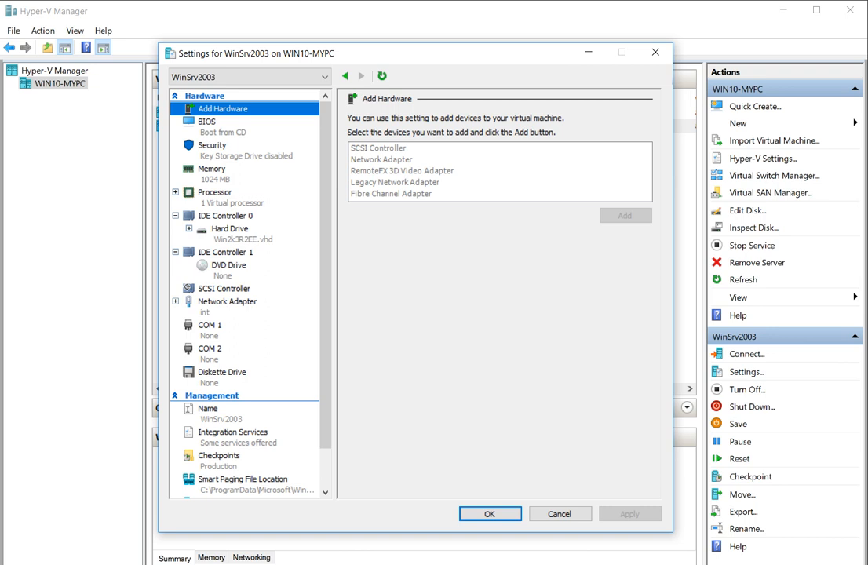
{"action": "left_click", "coordinate": [228, 302]}
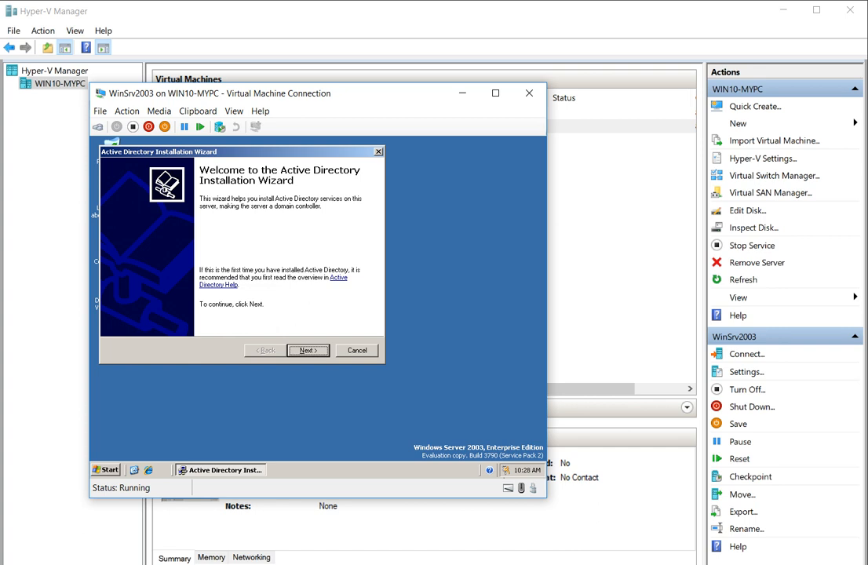
Switch the guest taskbar to the Classic Start menu style.
{"action": "left_click", "coordinate": [308, 349]}
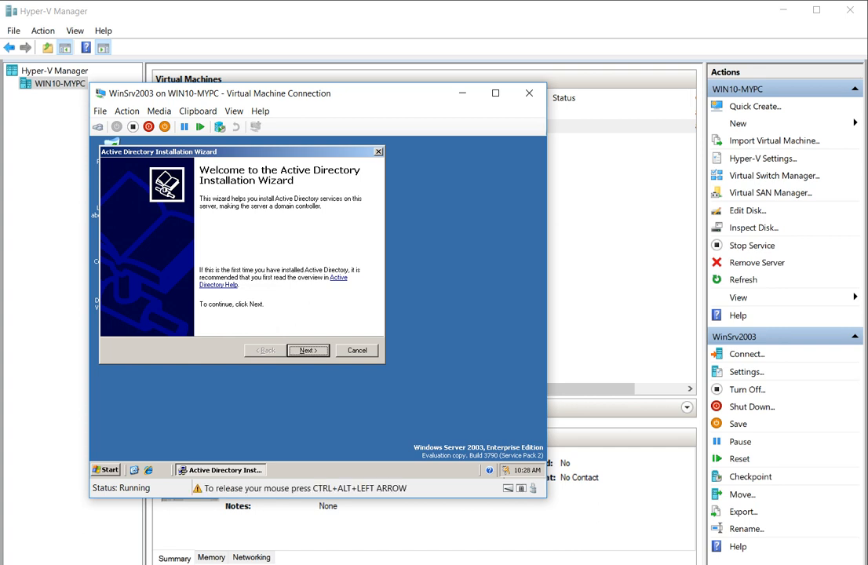
{"action": "right_click", "coordinate": [519, 471]}
{"action": "left_click", "coordinate": [447, 462]}
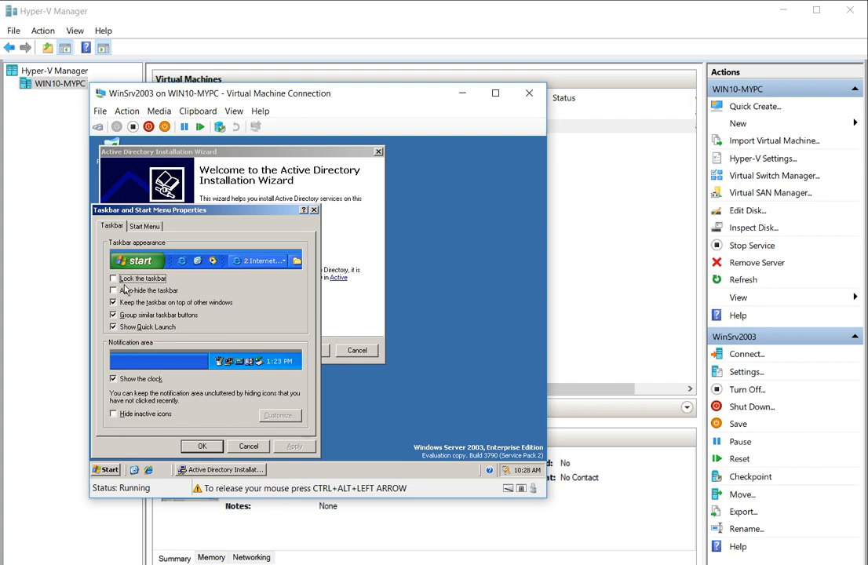
{"action": "left_click", "coordinate": [149, 227]}
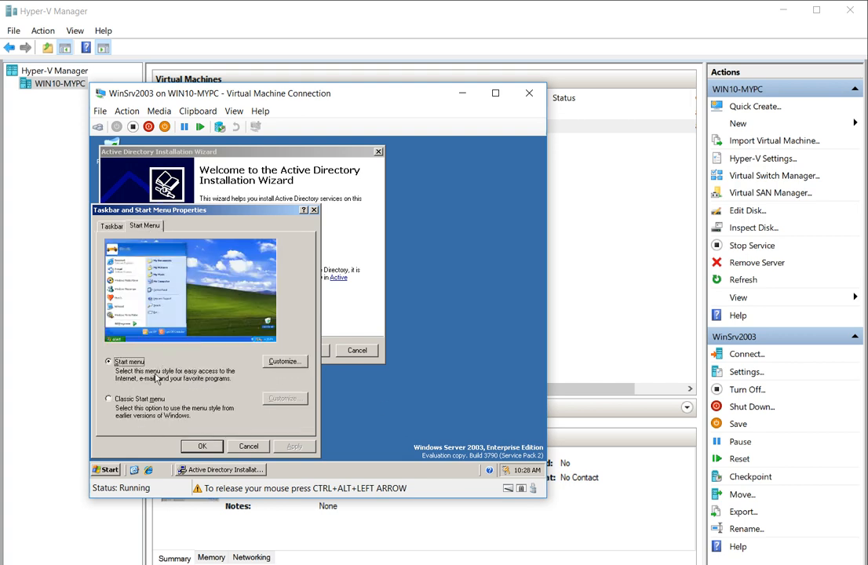
{"action": "left_click", "coordinate": [129, 399]}
{"action": "left_click", "coordinate": [208, 447]}
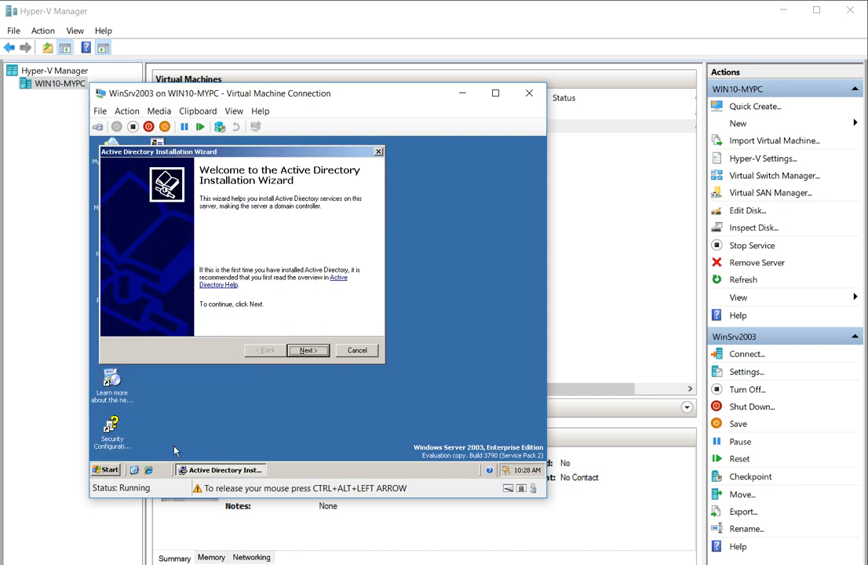
Open Network Connections and start a New Connection Wizard for an advanced connection.
{"action": "left_click", "coordinate": [107, 469]}
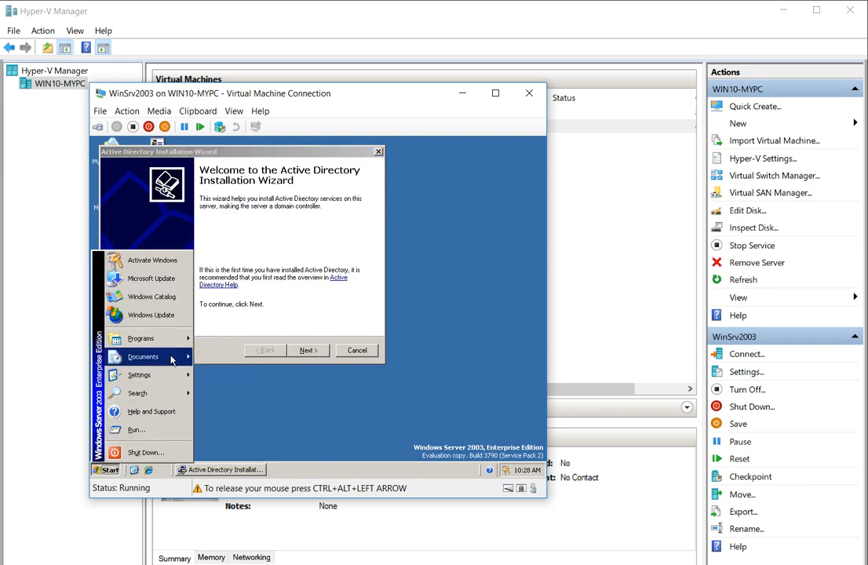
{"action": "mouse_move", "coordinate": [164, 378]}
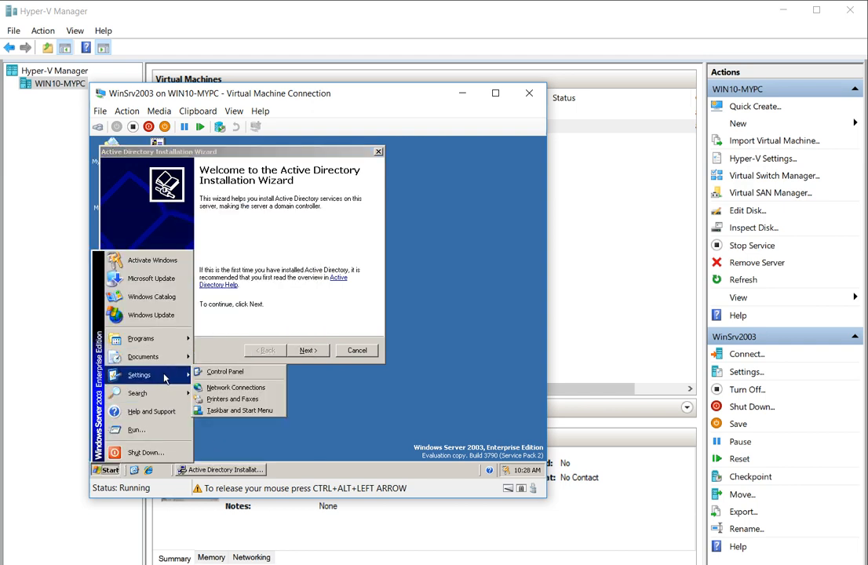
{"action": "left_click", "coordinate": [219, 387]}
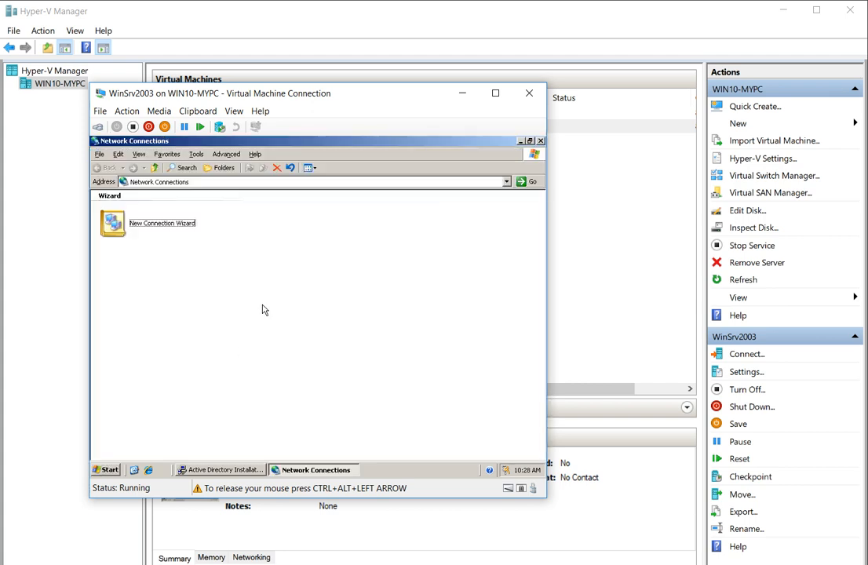
{"action": "double_click", "coordinate": [153, 228]}
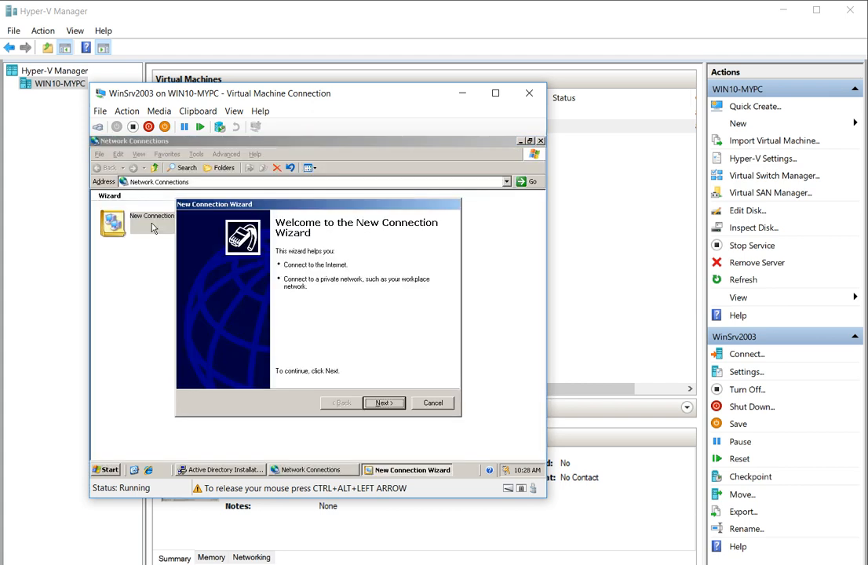
{"action": "left_click", "coordinate": [383, 402]}
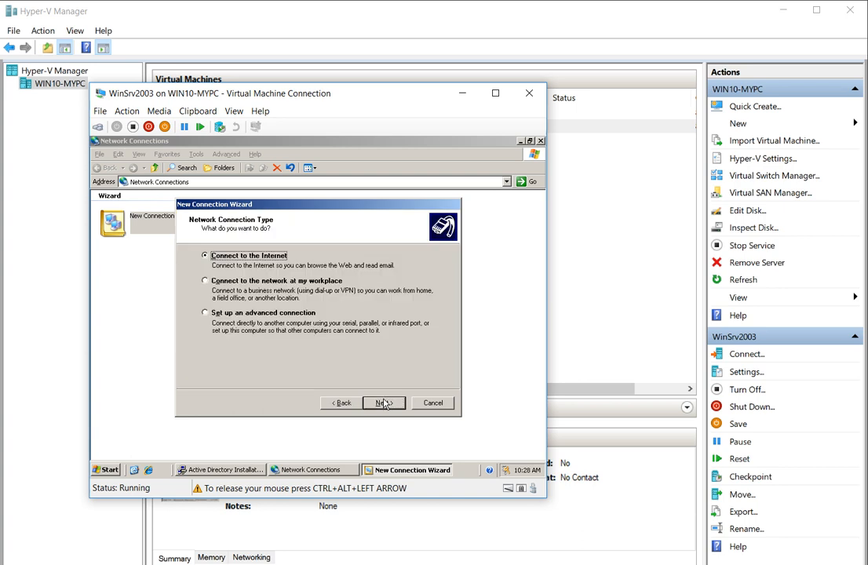
{"action": "left_click", "coordinate": [292, 281]}
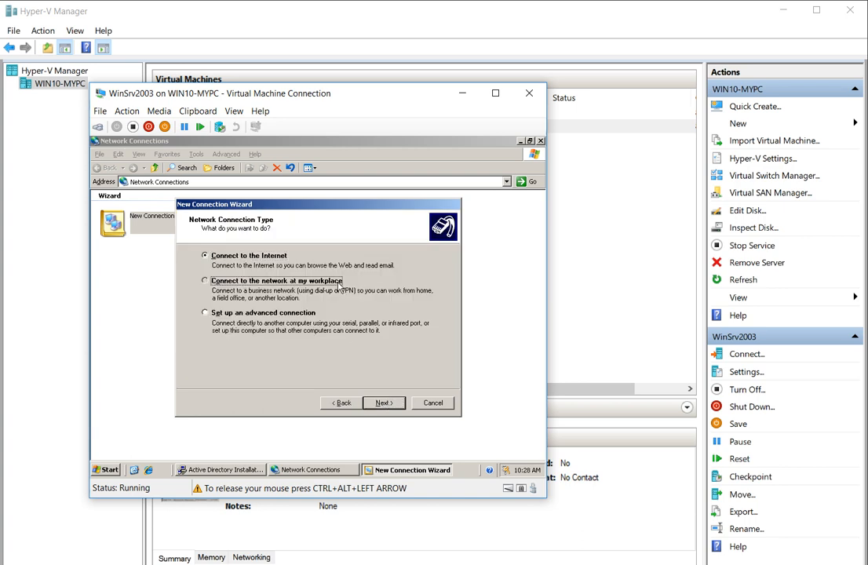
{"action": "left_click", "coordinate": [308, 315]}
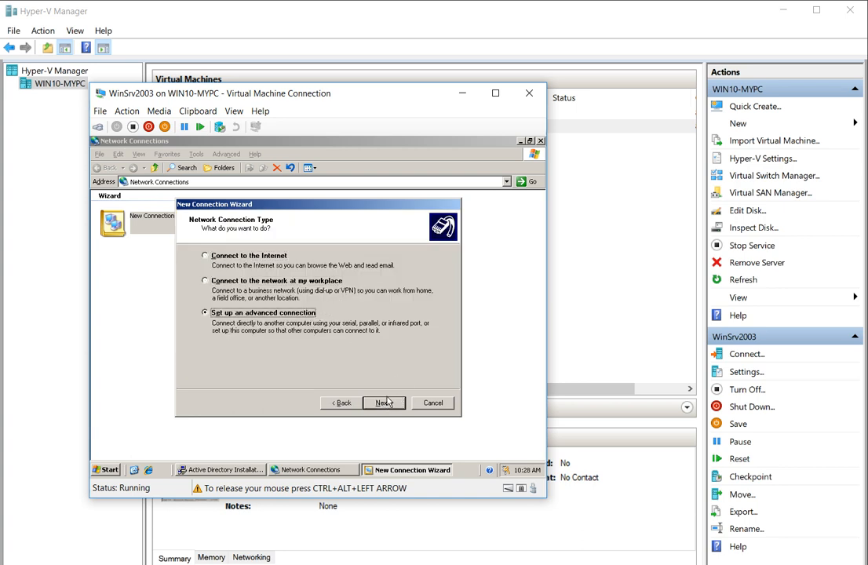
{"action": "left_click", "coordinate": [382, 402]}
{"action": "left_click", "coordinate": [384, 403]}
Choose a direct connection, view the COM port list, then cancel the wizard and close Network Connections.
{"action": "left_click", "coordinate": [328, 302]}
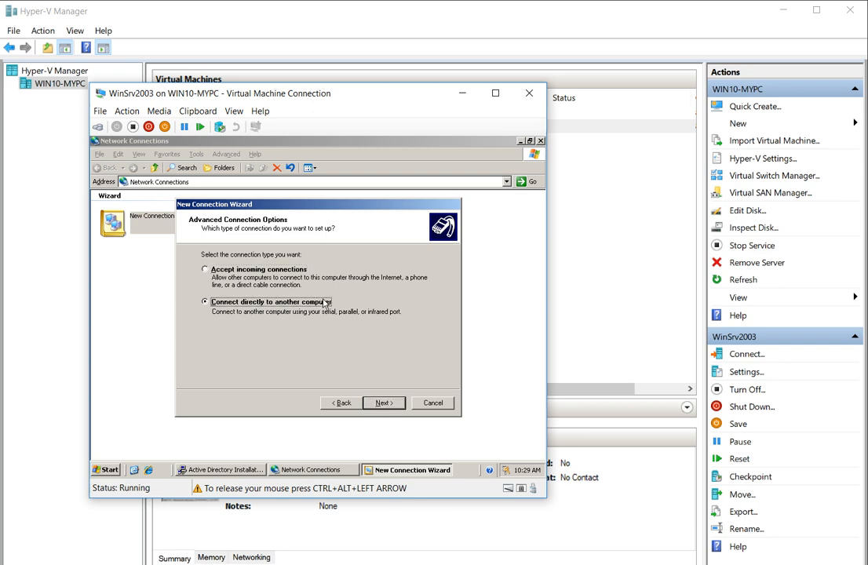
{"action": "left_click", "coordinate": [386, 404]}
{"action": "left_click", "coordinate": [393, 404]}
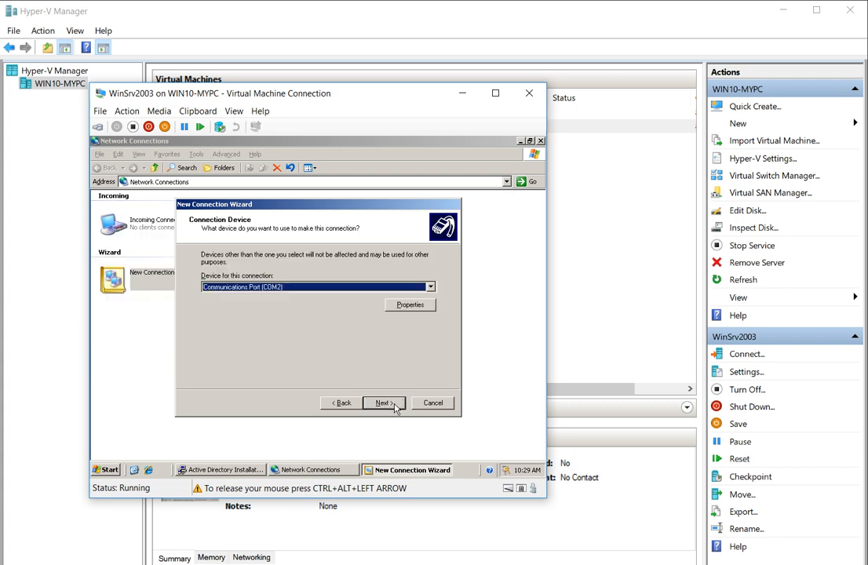
{"action": "left_click", "coordinate": [353, 287]}
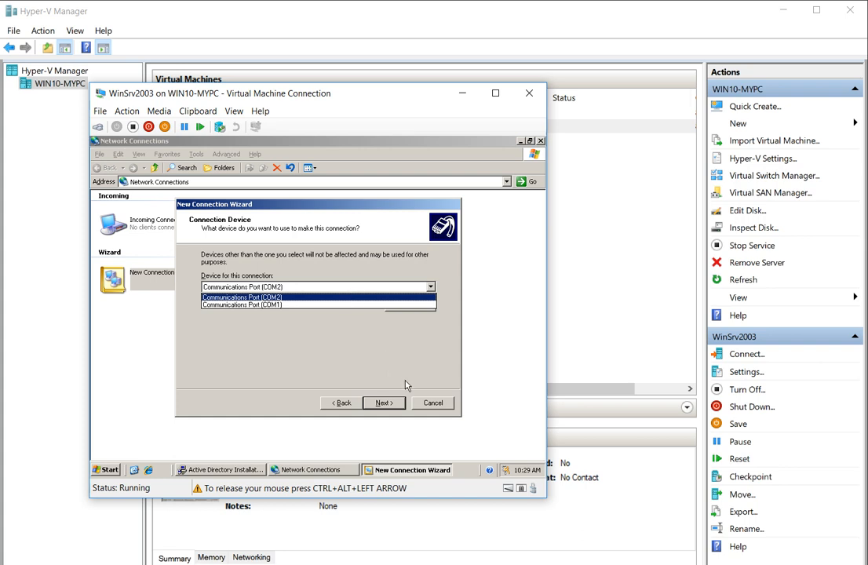
{"action": "left_click", "coordinate": [432, 402]}
{"action": "left_click", "coordinate": [433, 402]}
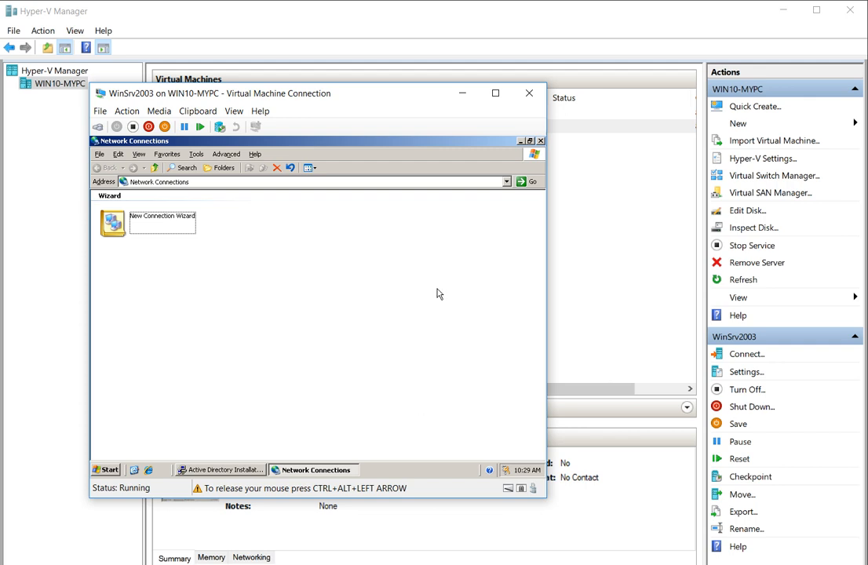
{"action": "left_click", "coordinate": [540, 142]}
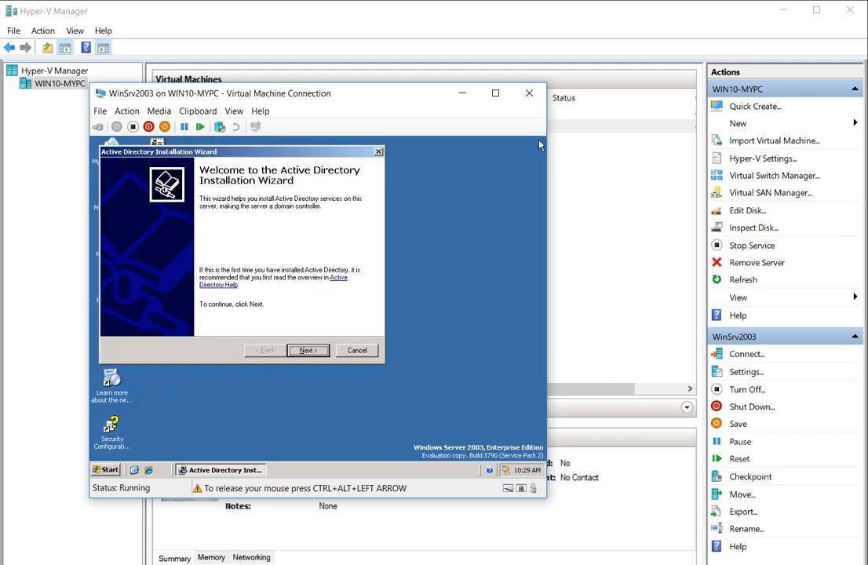
Quit the Active Directory wizard and open a cmd prompt via Run, typing shutdown -r.
{"action": "left_click", "coordinate": [351, 351]}
{"action": "left_click", "coordinate": [304, 335]}
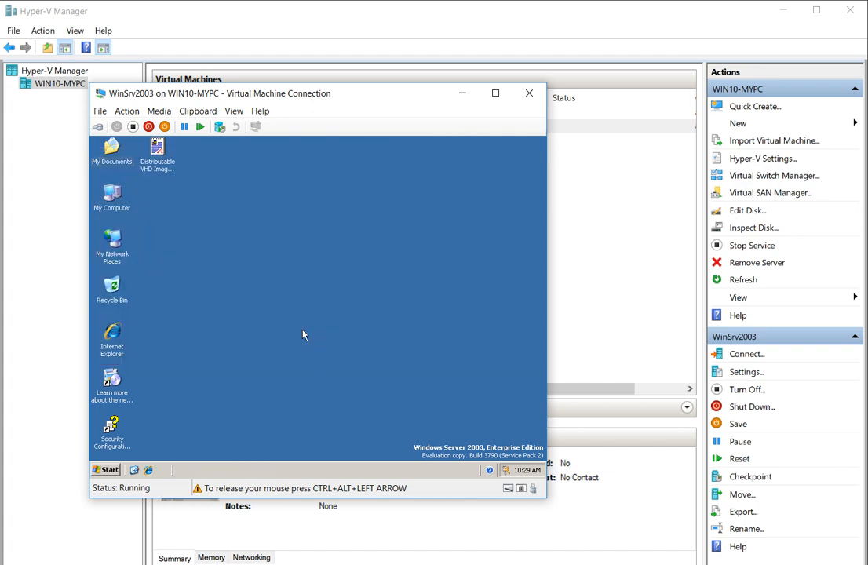
{"action": "left_click", "coordinate": [107, 469]}
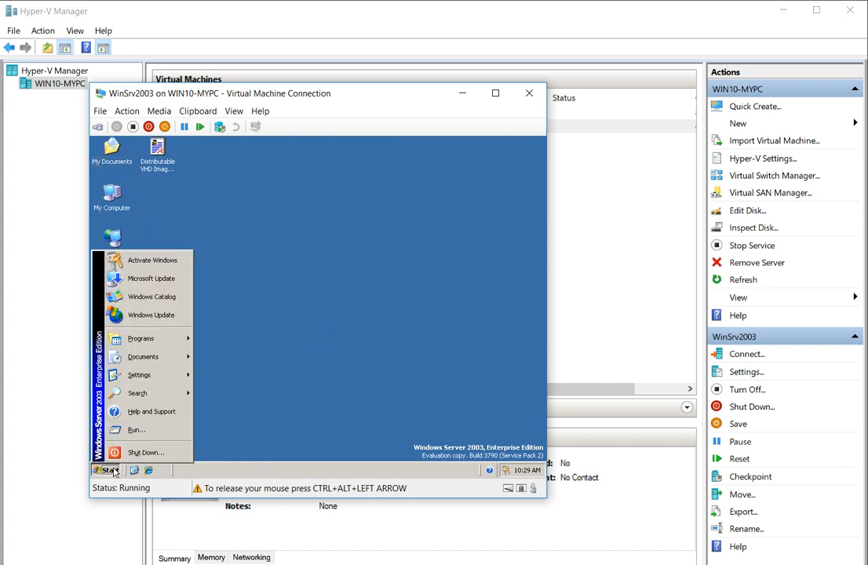
{"action": "left_click", "coordinate": [139, 430]}
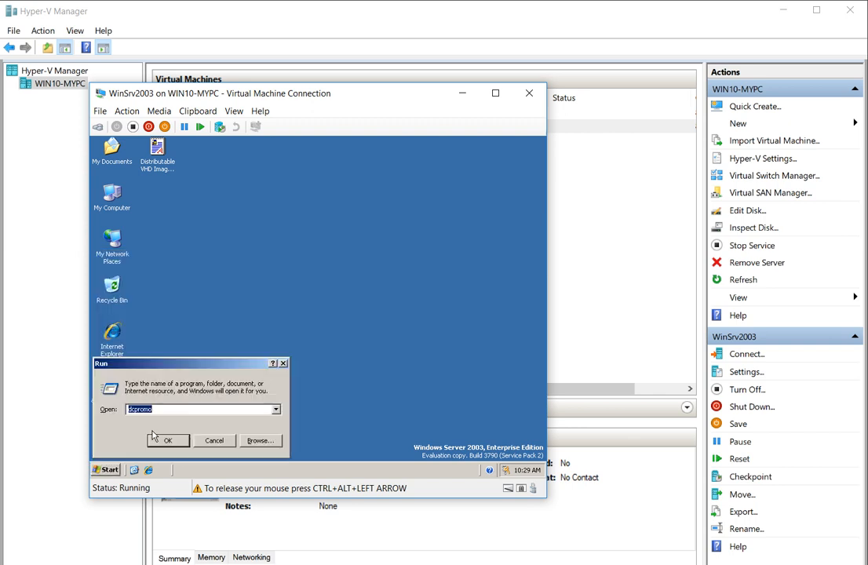
{"action": "type", "text": "cmd"}
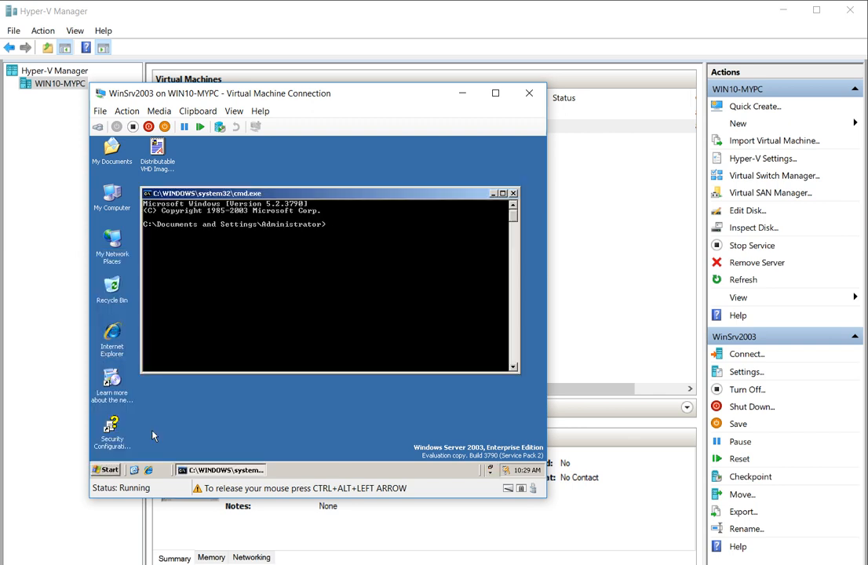
{"action": "type", "text": "hu"}
Browse the guest Start menu to Programs > Administrative Tools.
{"action": "left_click", "coordinate": [106, 469]}
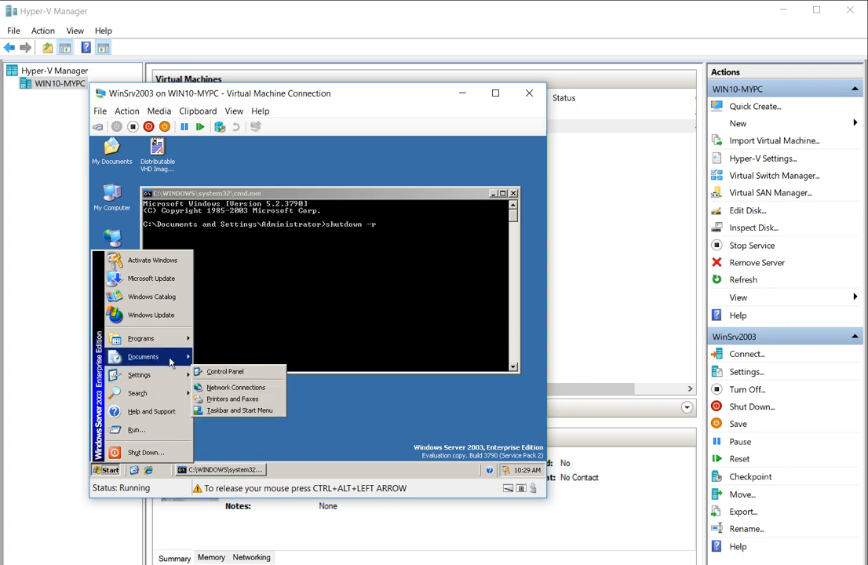
{"action": "mouse_move", "coordinate": [175, 342]}
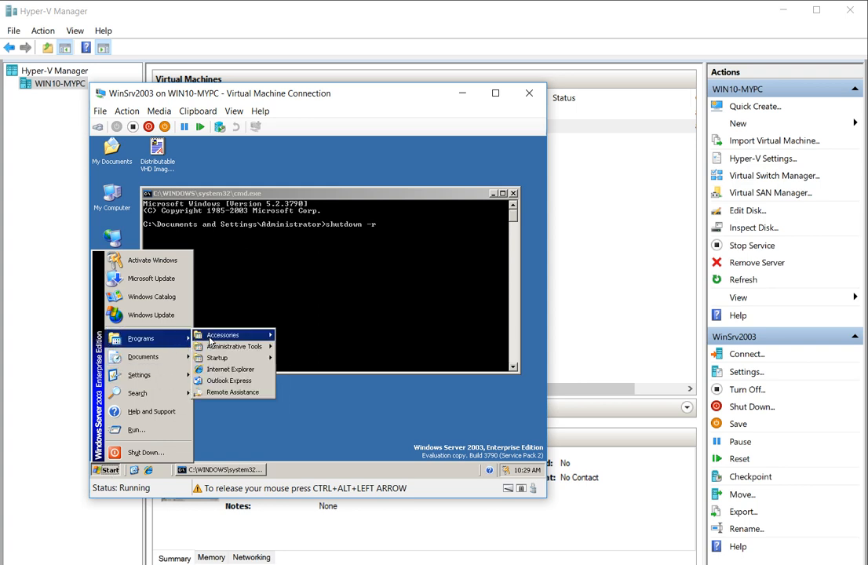
{"action": "mouse_move", "coordinate": [234, 346]}
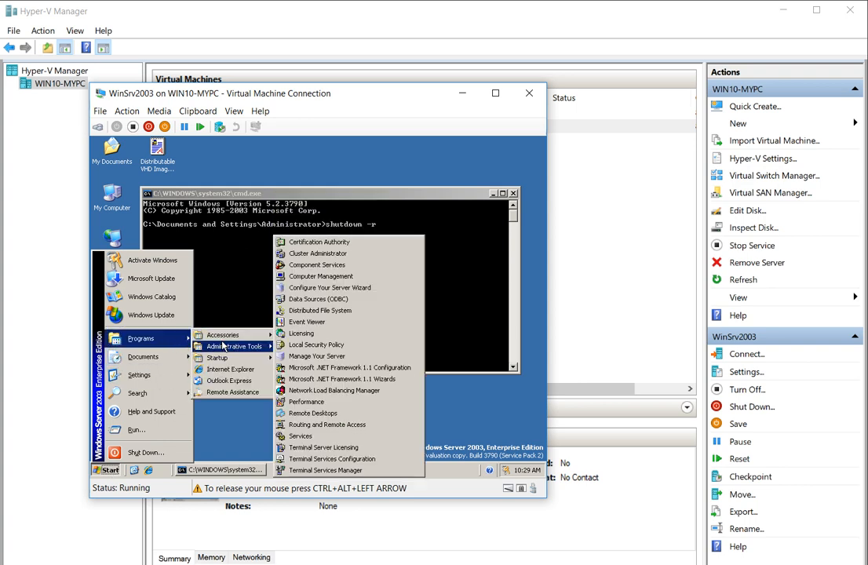
Open Computer Management and choose Set Password for the local Administrator under Users.
{"action": "left_click", "coordinate": [338, 276]}
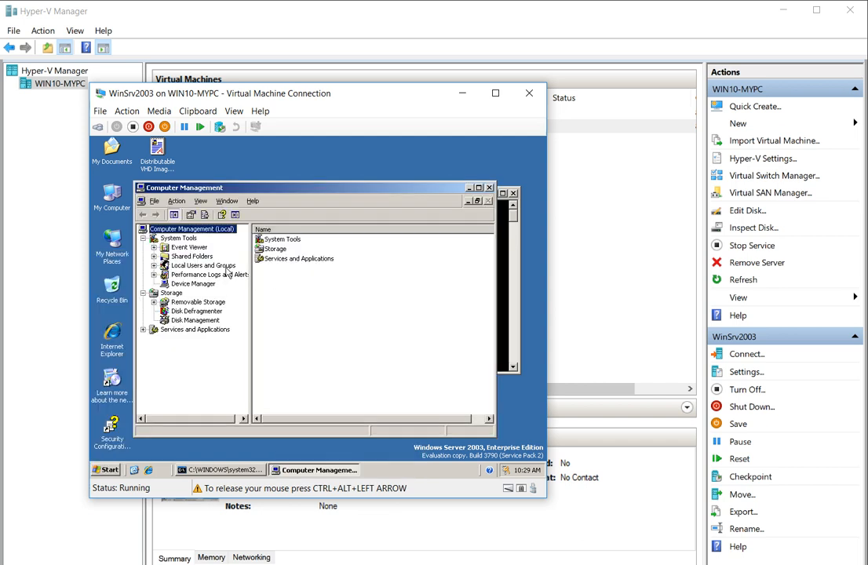
{"action": "left_click", "coordinate": [208, 267]}
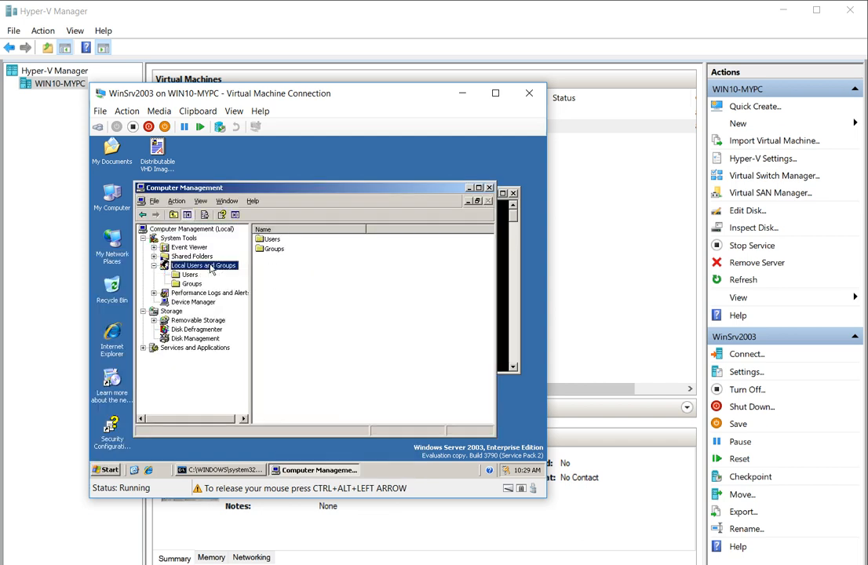
{"action": "double_click", "coordinate": [270, 240]}
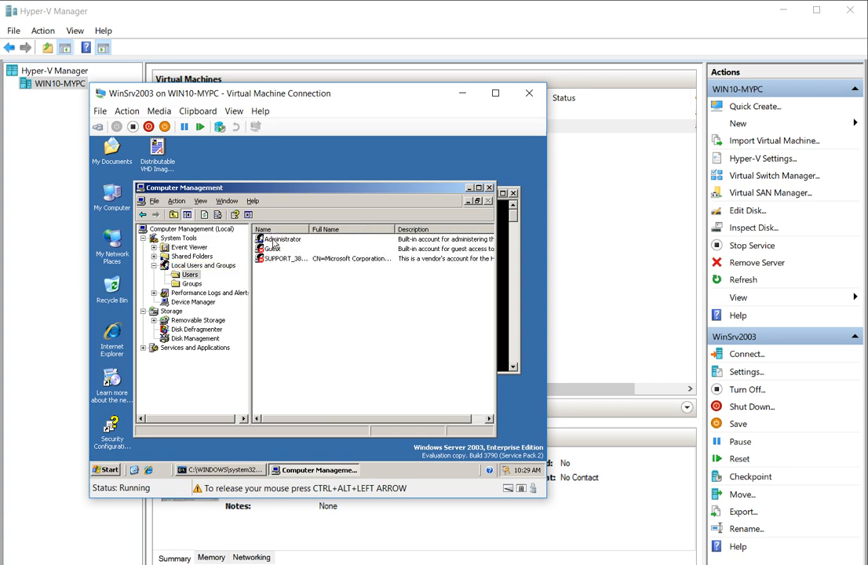
{"action": "left_click", "coordinate": [280, 241]}
{"action": "right_click", "coordinate": [280, 243]}
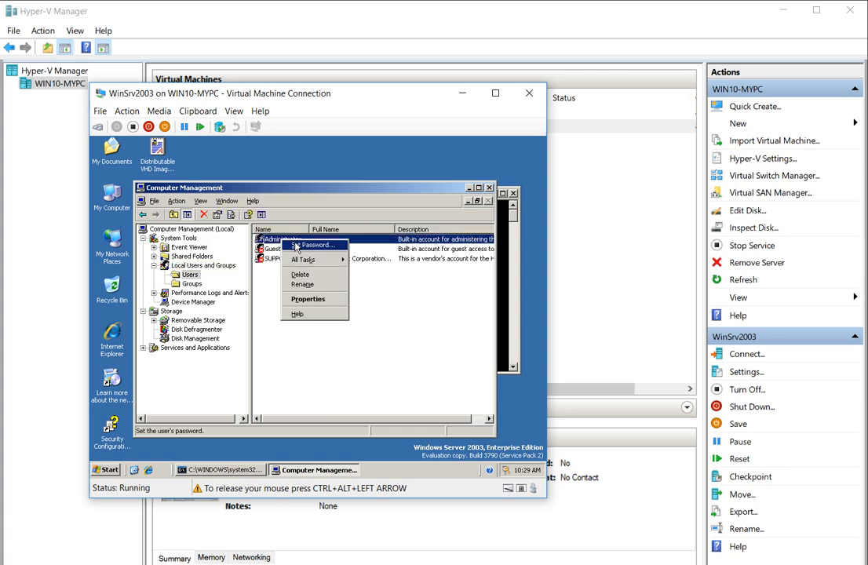
{"action": "left_click", "coordinate": [300, 248]}
Enter and confirm the new Administrator password, then acknowledge it was set.
{"action": "left_click", "coordinate": [260, 368]}
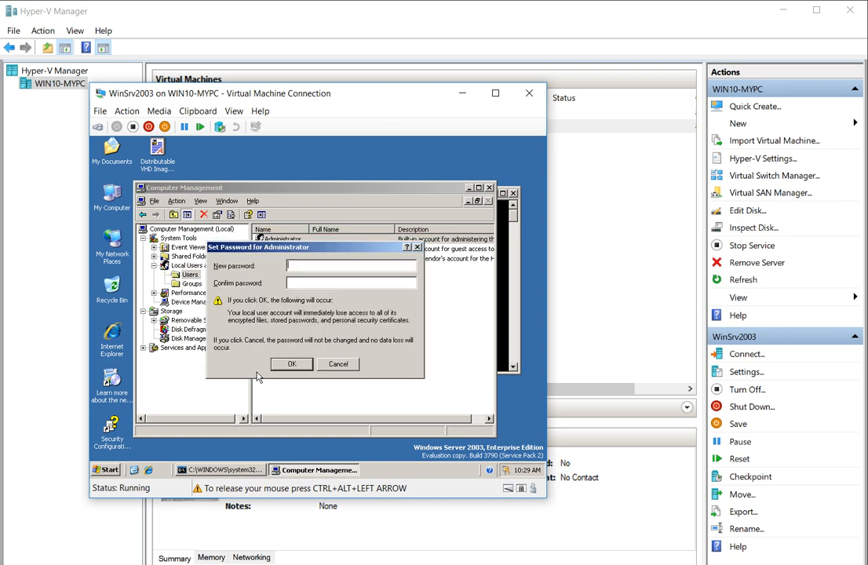
{"action": "type", "text": "P@ss"}
{"action": "left_click", "coordinate": [298, 282]}
{"action": "type", "text": "P@ssw"}
{"action": "left_click", "coordinate": [296, 365]}
{"action": "left_click", "coordinate": [316, 331]}
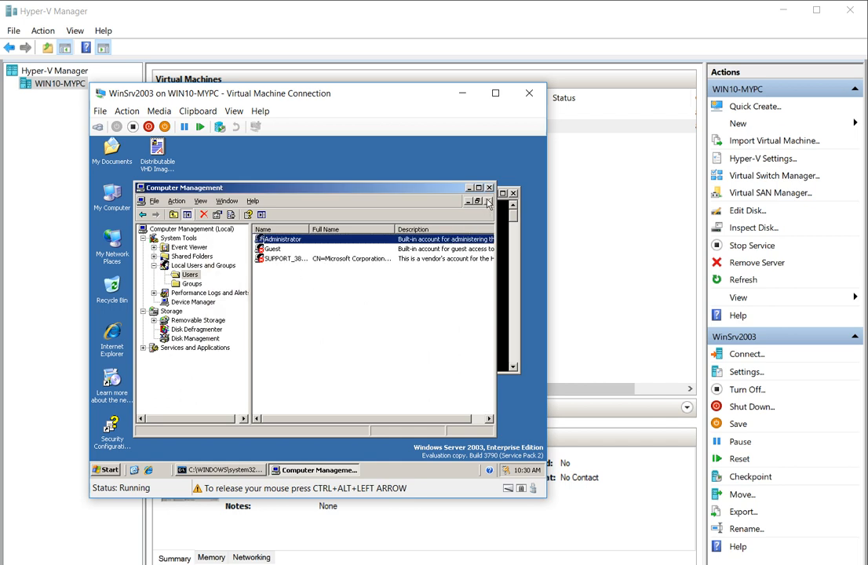
Create a local user named 'admin' with a confirmed password in the VM's Users list.
{"action": "right_click", "coordinate": [306, 293]}
{"action": "left_click", "coordinate": [318, 295]}
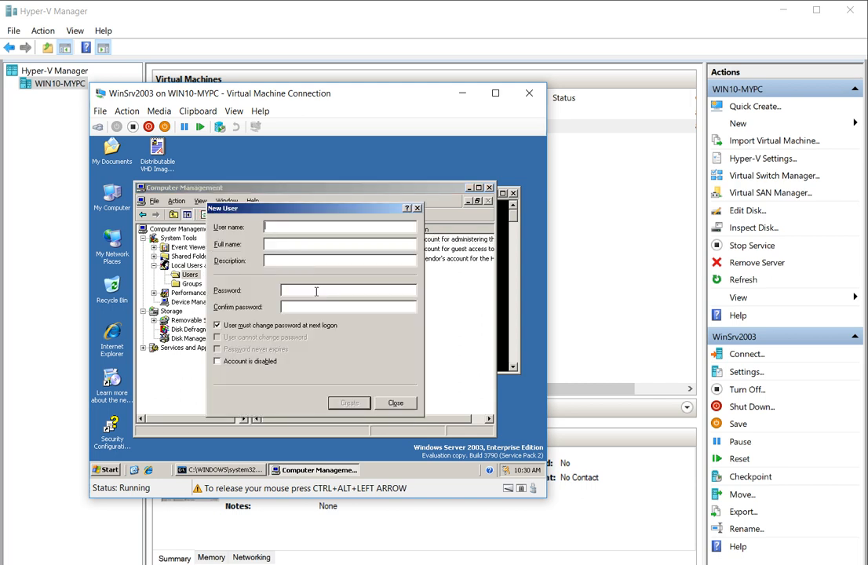
{"action": "type", "text": "admin"}
{"action": "left_click", "coordinate": [319, 293]}
{"action": "type", "text": "•••••"}
{"action": "left_click", "coordinate": [331, 309]}
{"action": "type", "text": "••••••••••"}
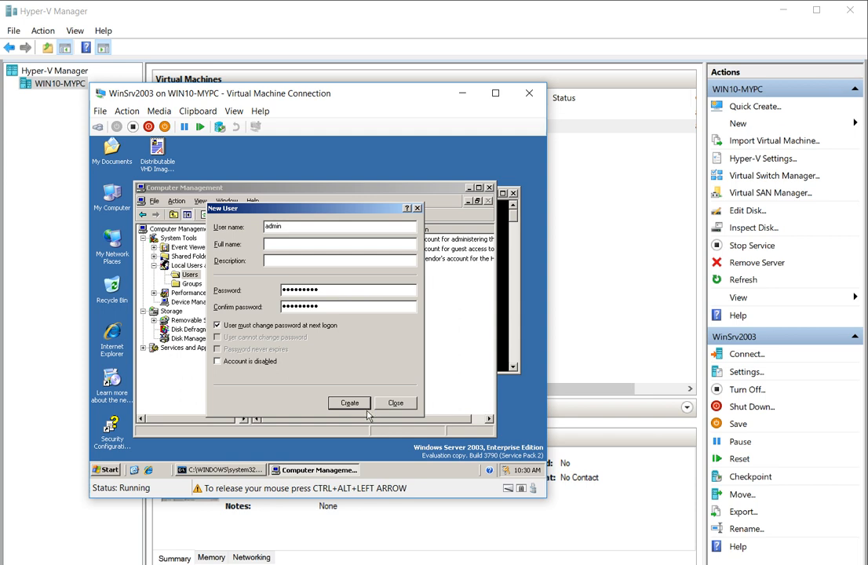
{"action": "left_click", "coordinate": [349, 403]}
{"action": "left_click", "coordinate": [392, 403]}
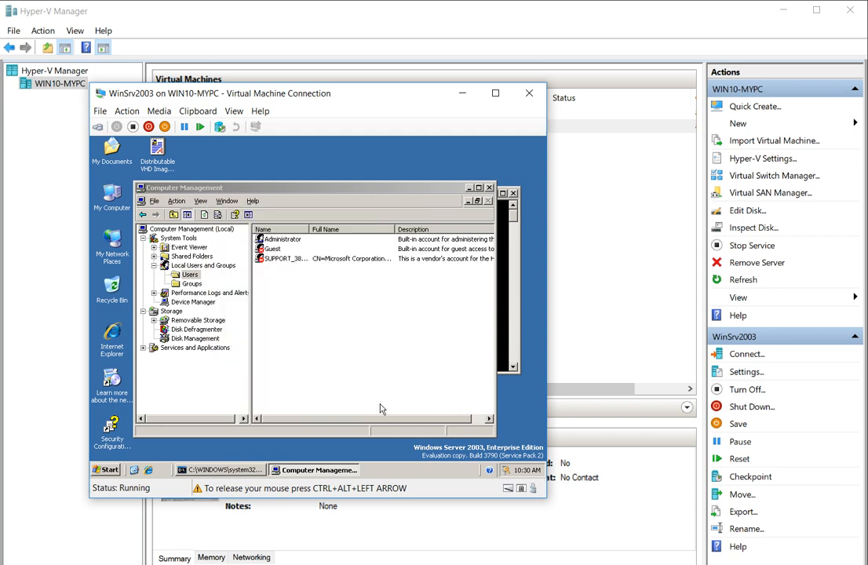
Open admin's Member Of groups and try looking up 'administrator' by name, abandoning the failed lookup.
{"action": "double_click", "coordinate": [272, 239]}
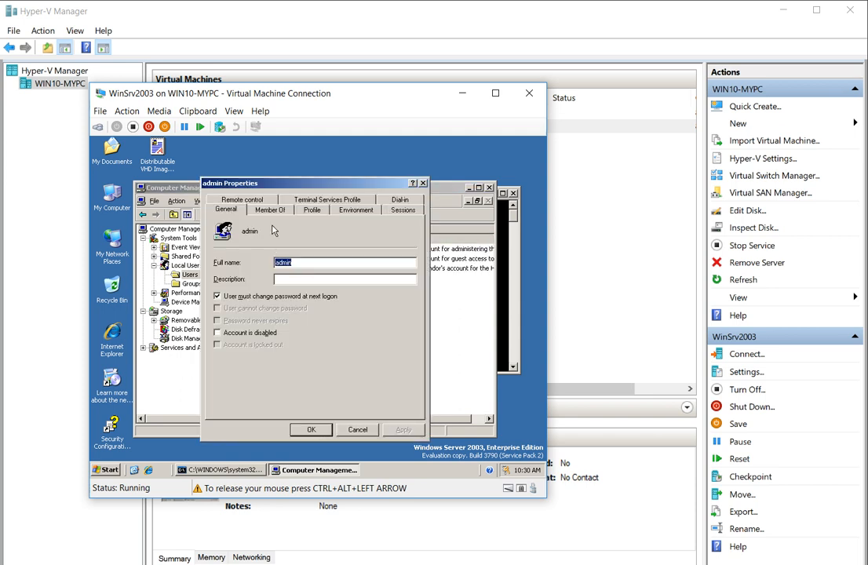
{"action": "left_click", "coordinate": [272, 214]}
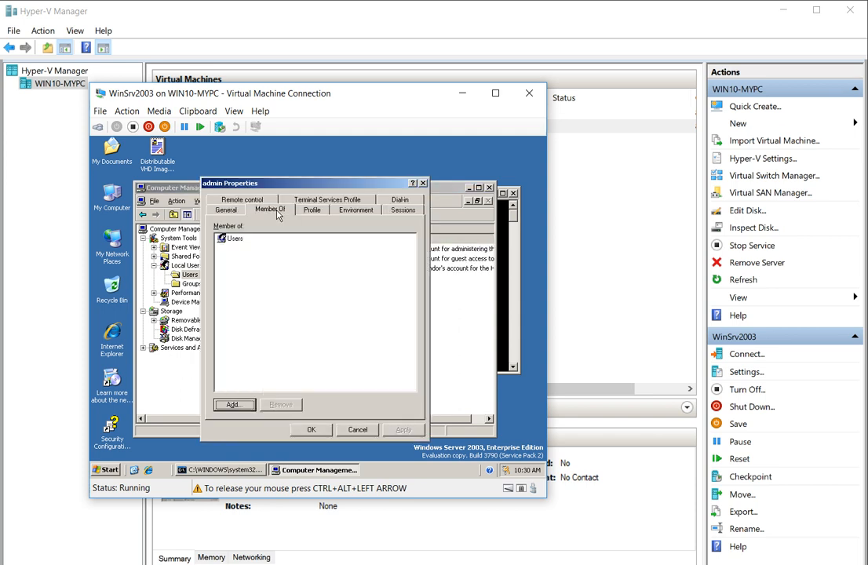
{"action": "left_click", "coordinate": [236, 403]}
{"action": "type", "text": "admin"}
{"action": "left_click", "coordinate": [390, 314]}
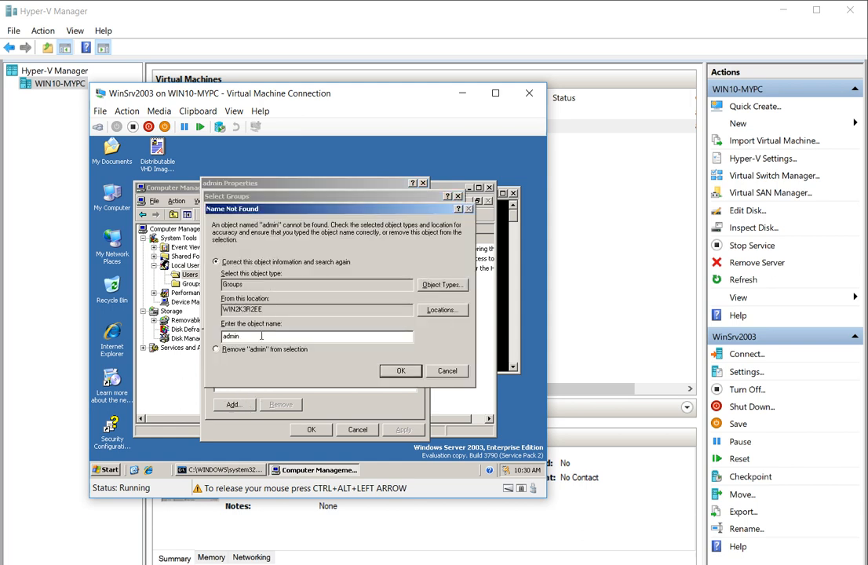
{"action": "left_click", "coordinate": [442, 285]}
{"action": "left_click", "coordinate": [451, 361]}
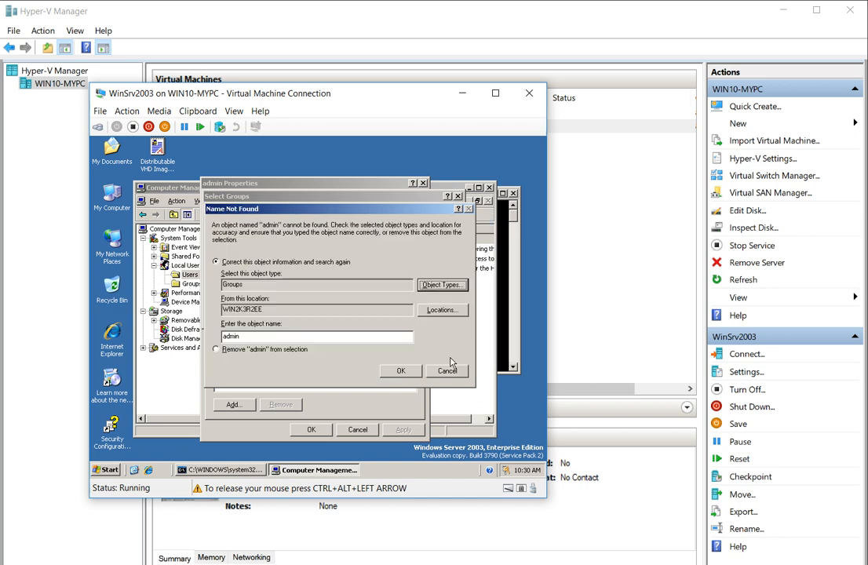
{"action": "left_click", "coordinate": [328, 337]}
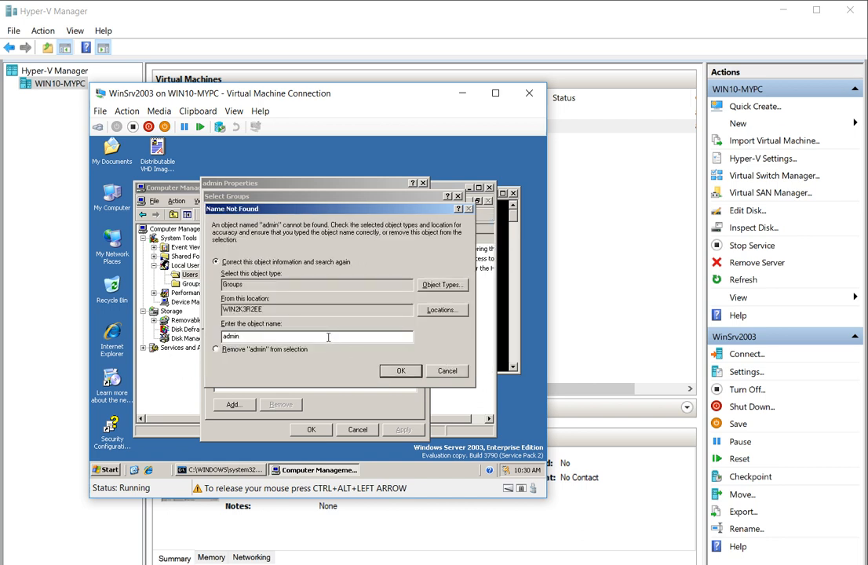
{"action": "type", "text": "istrator"}
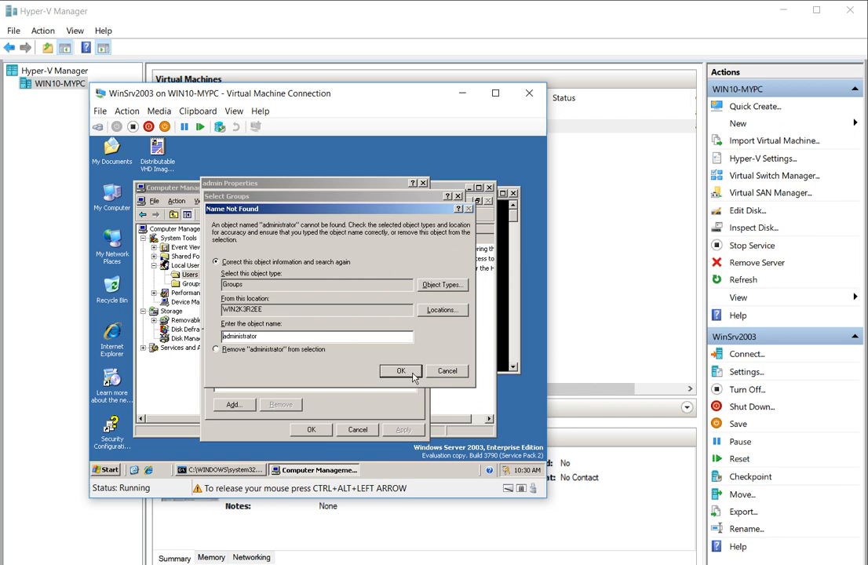
{"action": "left_click", "coordinate": [443, 372]}
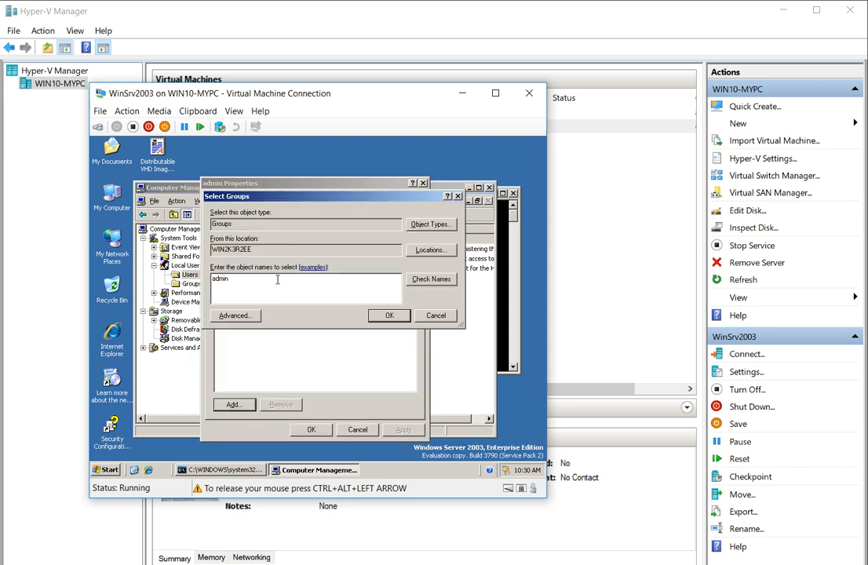
Find and add the Administrators group for admin, then apply and close its properties.
{"action": "left_click", "coordinate": [239, 316]}
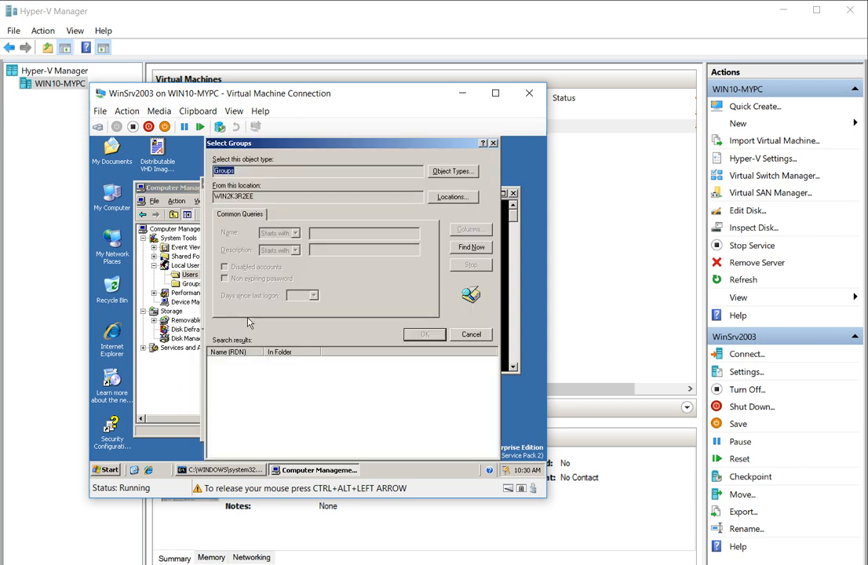
{"action": "left_click", "coordinate": [471, 246]}
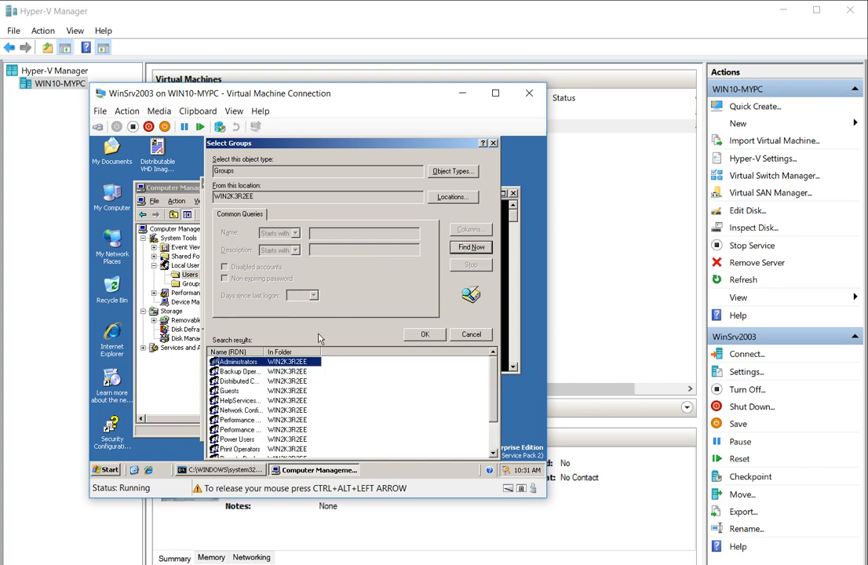
{"action": "double_click", "coordinate": [239, 362]}
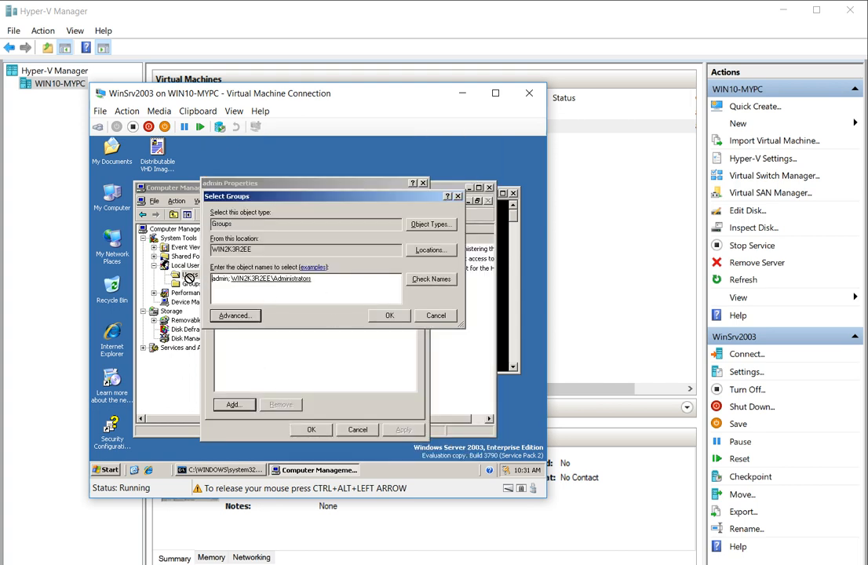
{"action": "double_click", "coordinate": [222, 278]}
{"action": "key", "text": "BackSpace"}
{"action": "key", "text": "Delete"}
{"action": "key", "text": "Delete"}
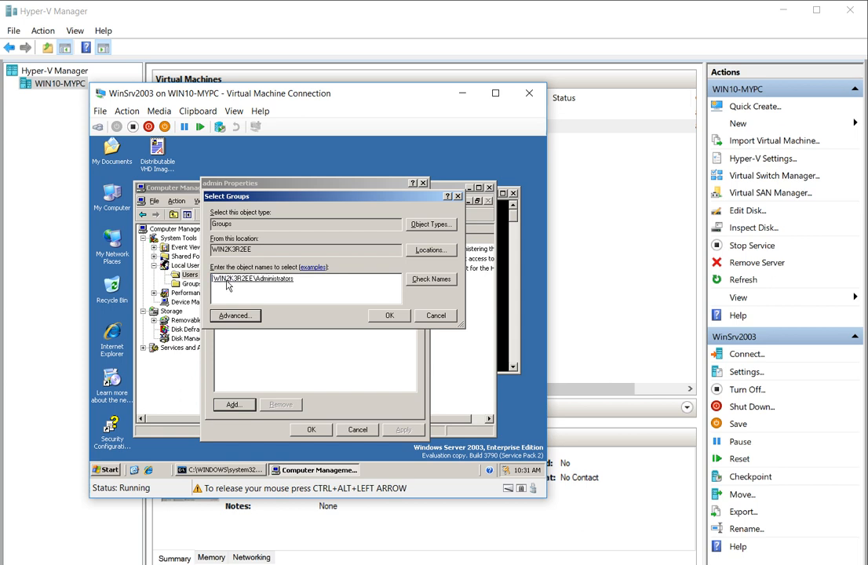
{"action": "left_click", "coordinate": [390, 315]}
{"action": "left_click", "coordinate": [397, 429]}
{"action": "left_click", "coordinate": [311, 429]}
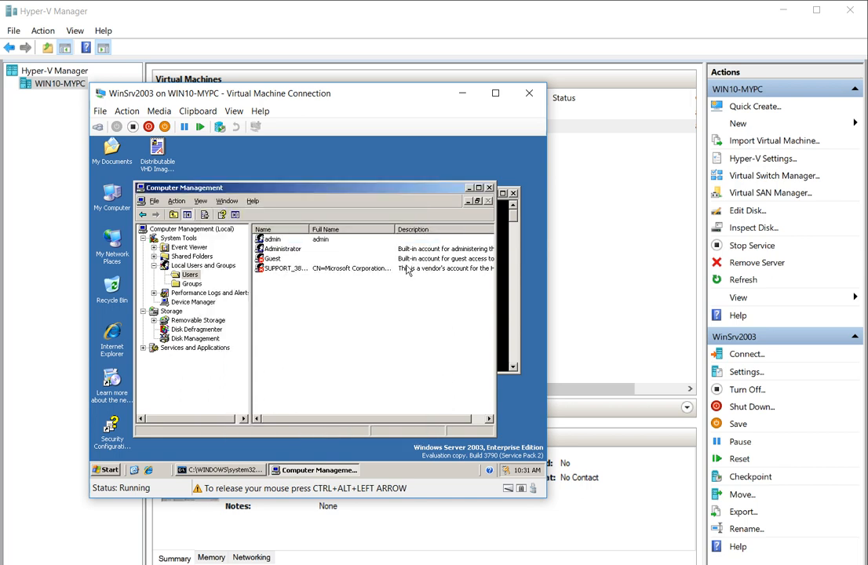
Close Computer Management and view the VM's computer name and workgroup in System Properties.
{"action": "left_click", "coordinate": [488, 189]}
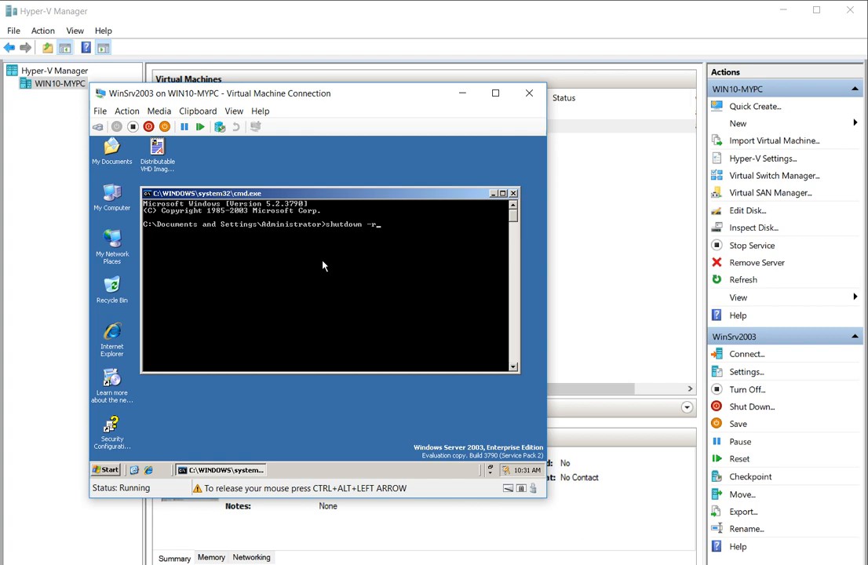
{"action": "right_click", "coordinate": [109, 196]}
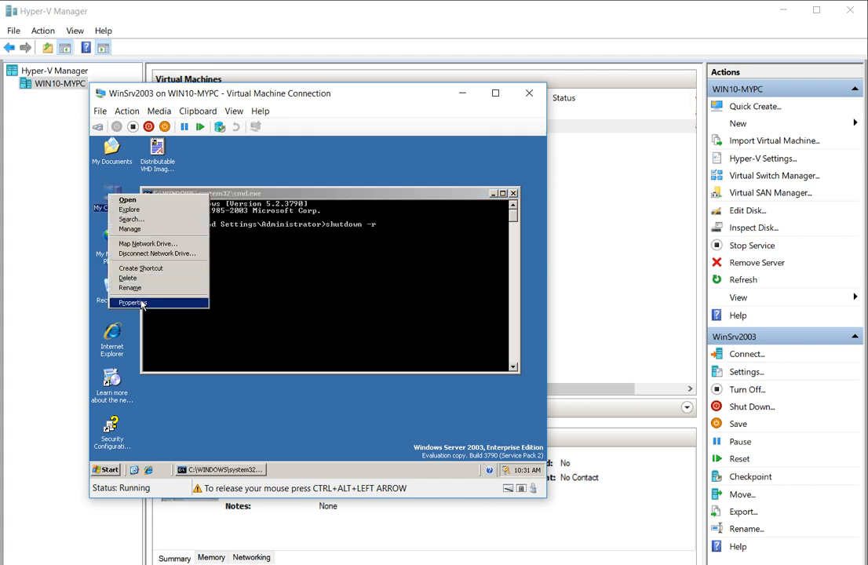
{"action": "left_click", "coordinate": [142, 304]}
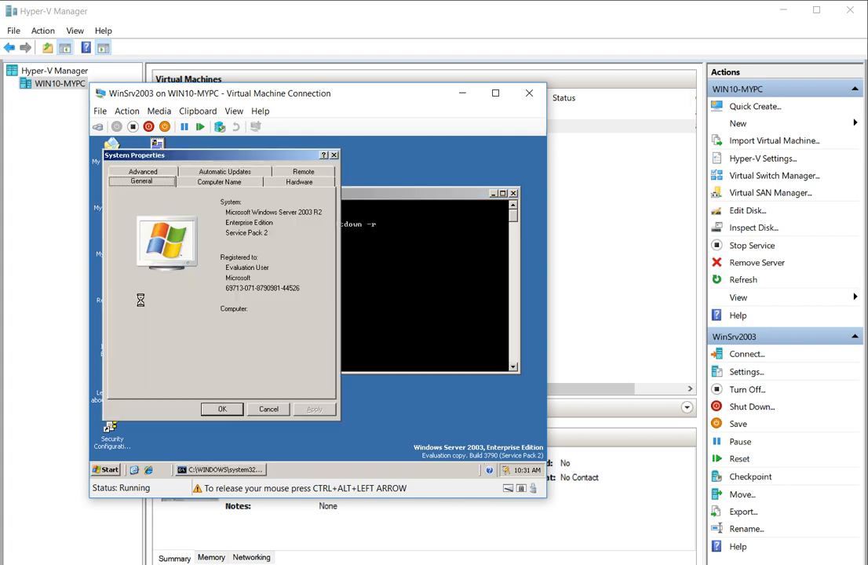
{"action": "left_click", "coordinate": [222, 183]}
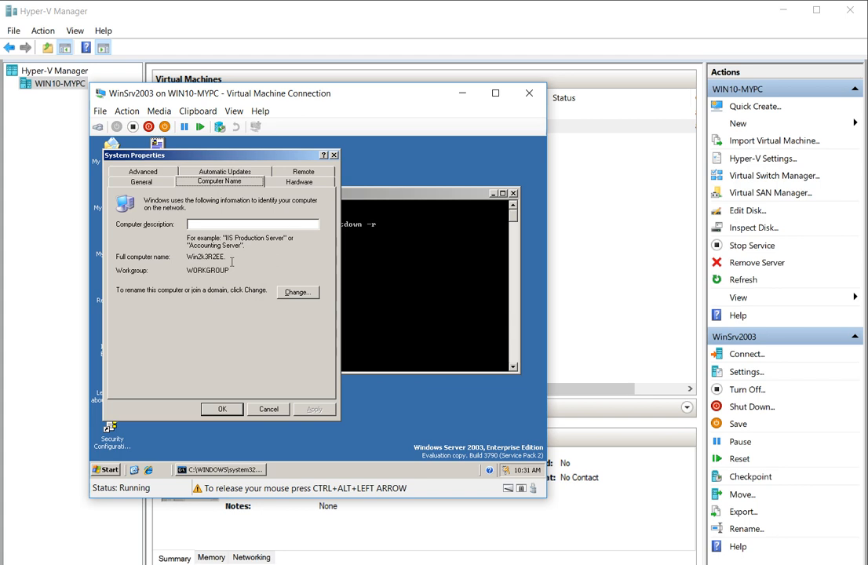
Cancel out of the rename settings and System Properties unchanged, then run the restart command.
{"action": "left_click", "coordinate": [297, 292]}
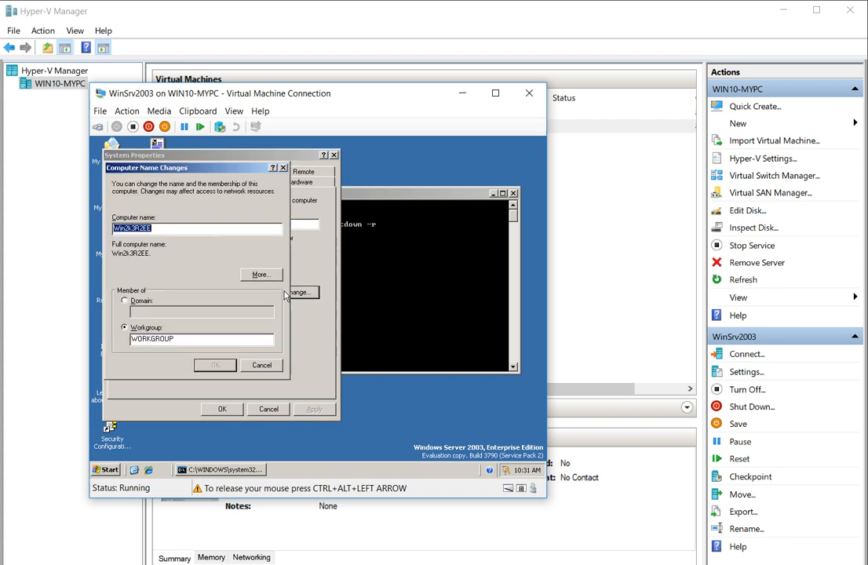
{"action": "left_click", "coordinate": [253, 363]}
{"action": "left_click", "coordinate": [267, 409]}
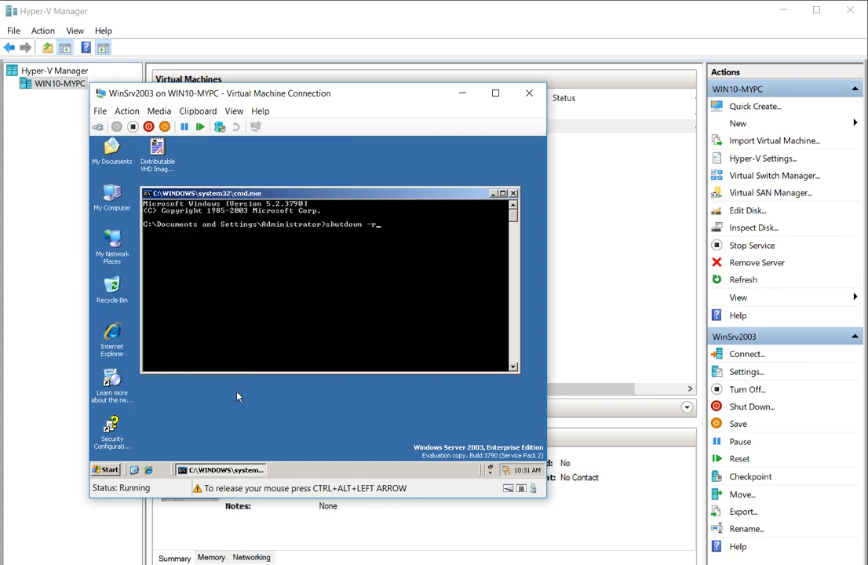
{"action": "key", "text": "Return"}
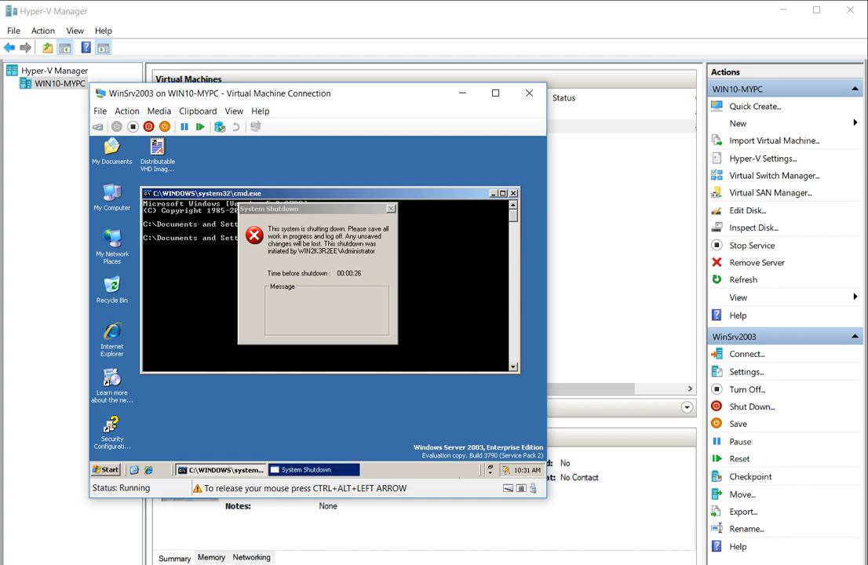
Return to the rebooted VM's window and activate its Network Connections window.
{"action": "key", "text": "super"}
{"action": "key", "text": "alt+Tab"}
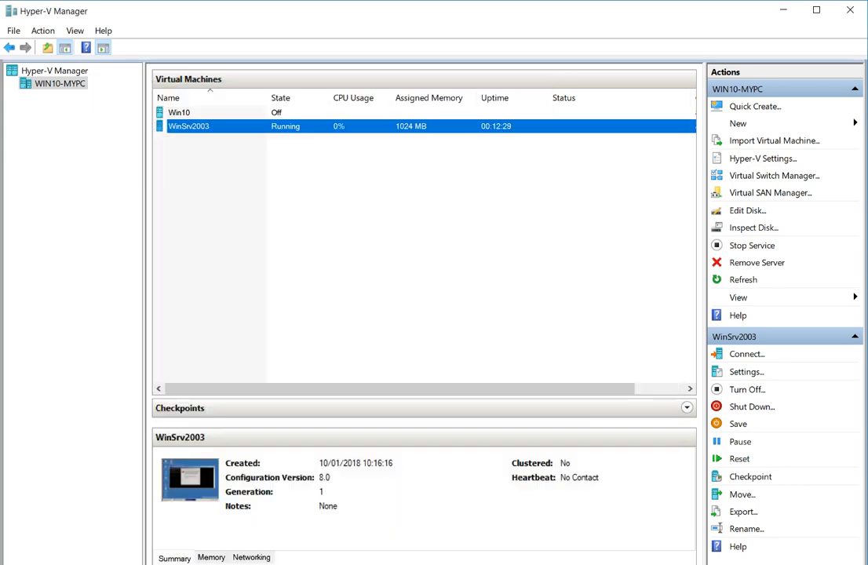
{"action": "key", "text": "alt+Tab"}
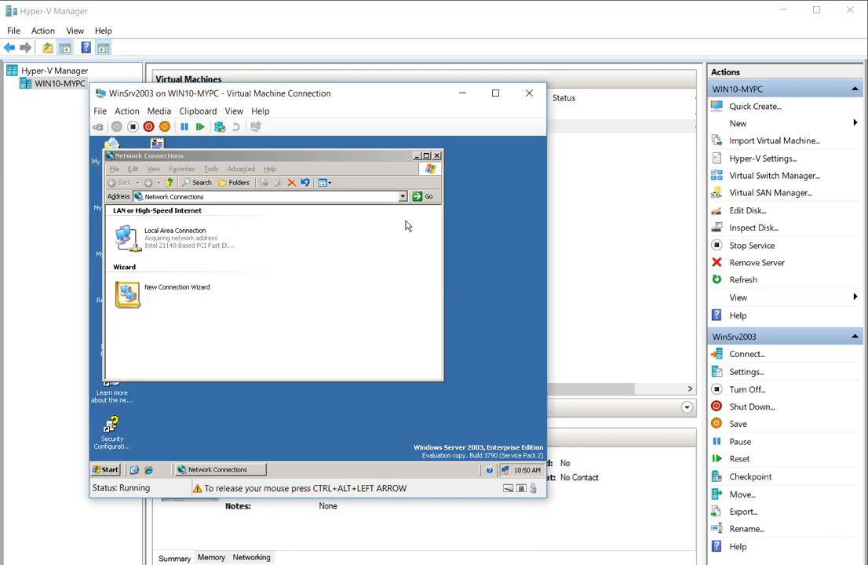
{"action": "left_click", "coordinate": [363, 281]}
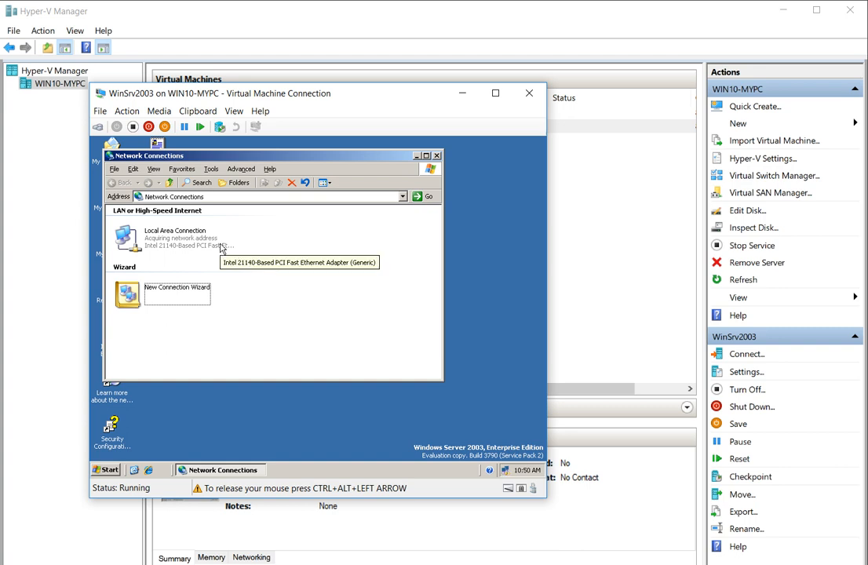
Open Local Area Connection's Internet Protocol (TCP/IP) properties and choose 'Use the following IP address'.
{"action": "left_click", "coordinate": [181, 244]}
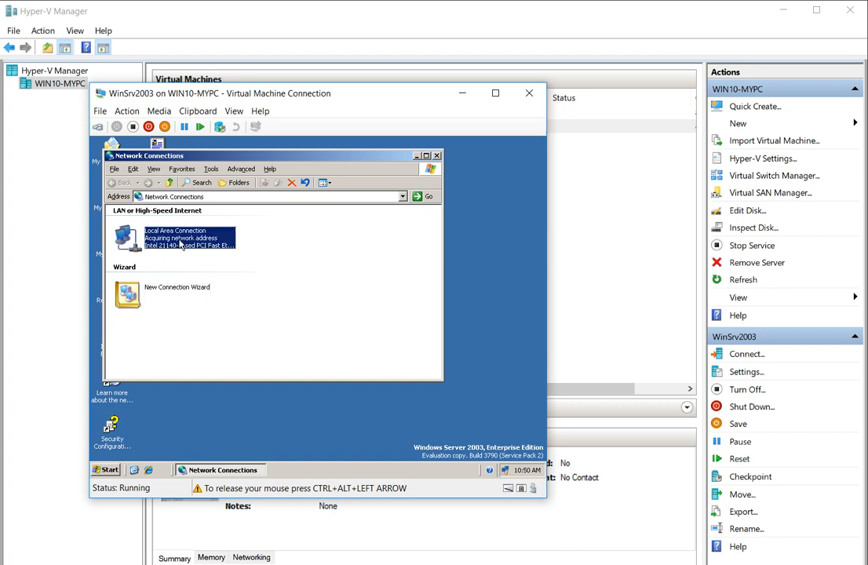
{"action": "right_click", "coordinate": [181, 245]}
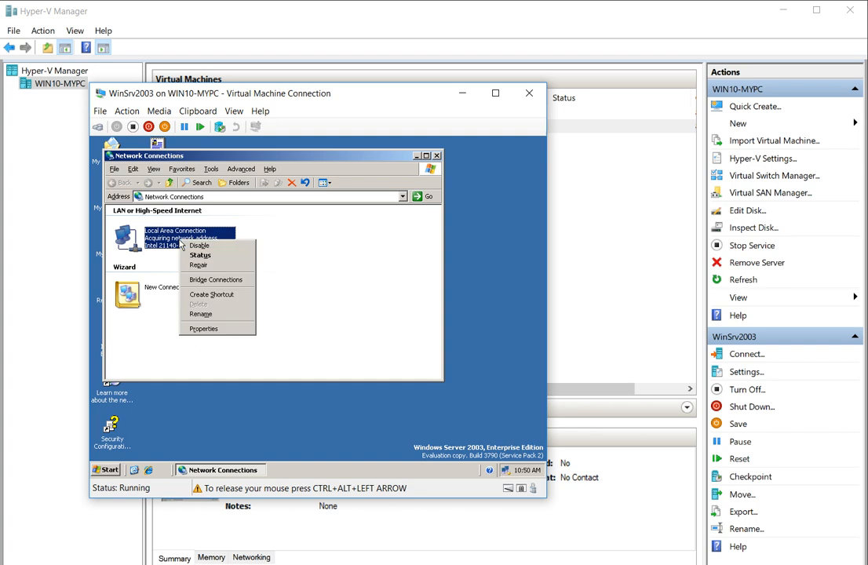
{"action": "left_click", "coordinate": [203, 328]}
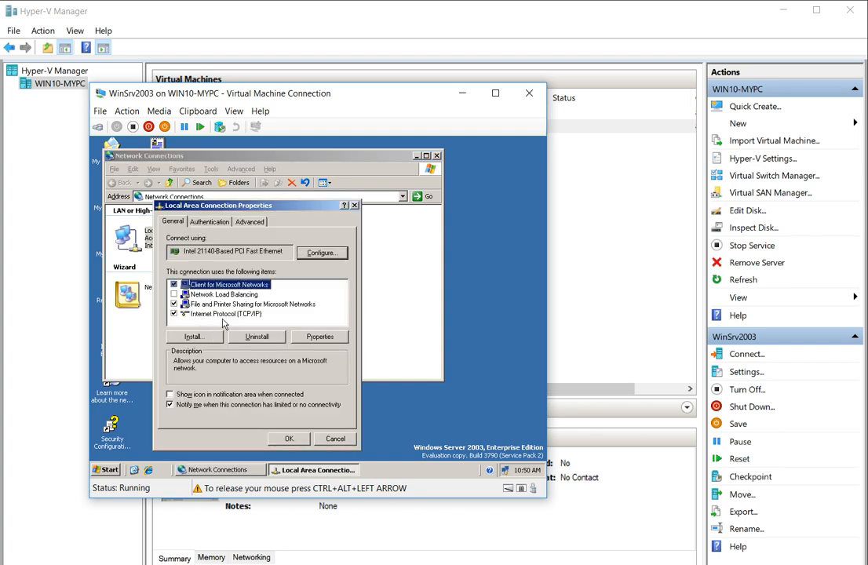
{"action": "left_click", "coordinate": [226, 315]}
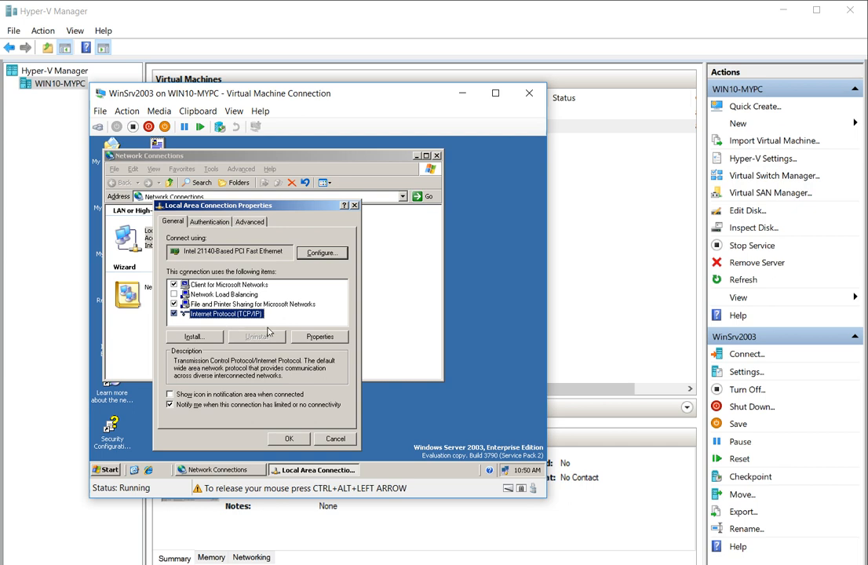
{"action": "left_click", "coordinate": [308, 336]}
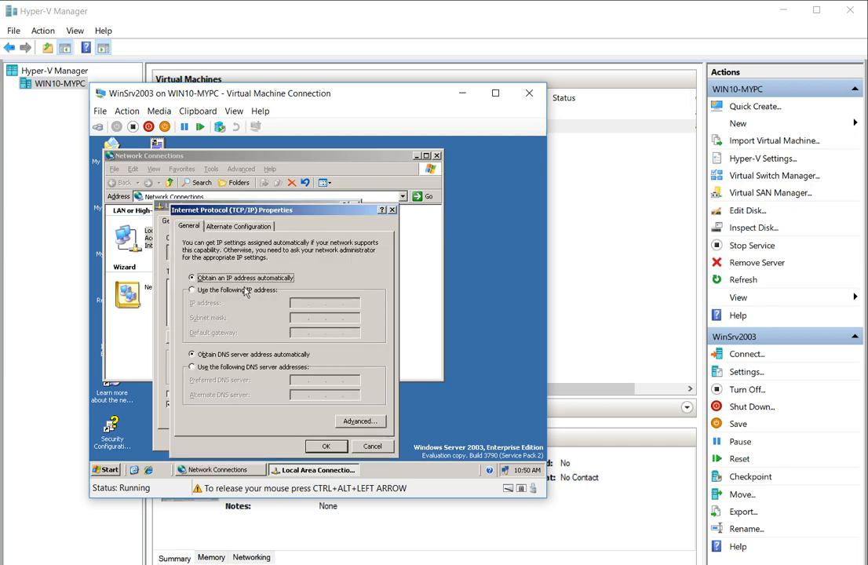
{"action": "left_click", "coordinate": [216, 289]}
Enter IP address 192.168.1.2, subnet mask 255.255.255.0 and default gateway 192.168.1.1.
{"action": "left_click", "coordinate": [292, 302]}
{"action": "type", "text": "192.168."}
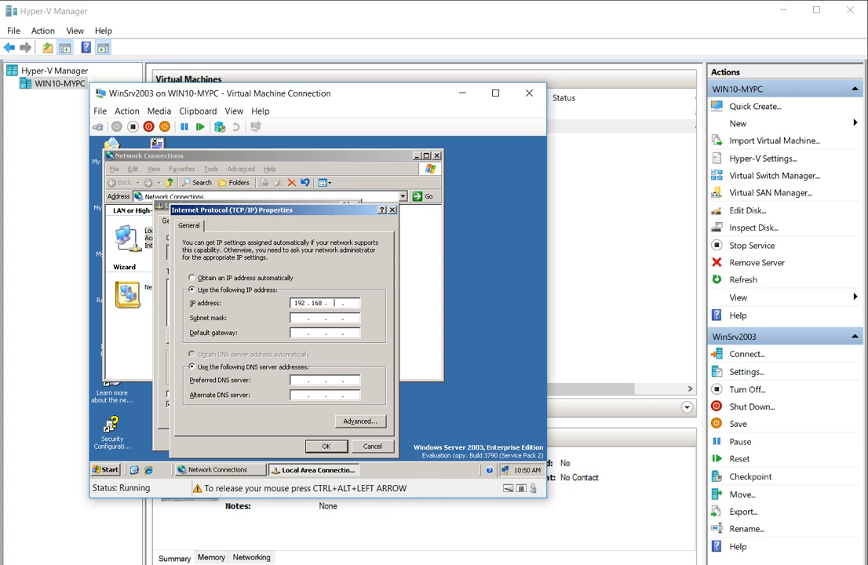
{"action": "type", "text": "1.1"}
{"action": "key", "text": "Tab"}
{"action": "key", "text": "Tab"}
{"action": "type", "text": "192 . "}
{"action": "type", "text": "168 . "}
{"action": "type", "text": "1 . 254"}
{"action": "key", "text": "BackSpace"}
{"action": "key", "text": "BackSpace"}
{"action": "type", "text": "1"}
{"action": "key", "text": "Tab"}
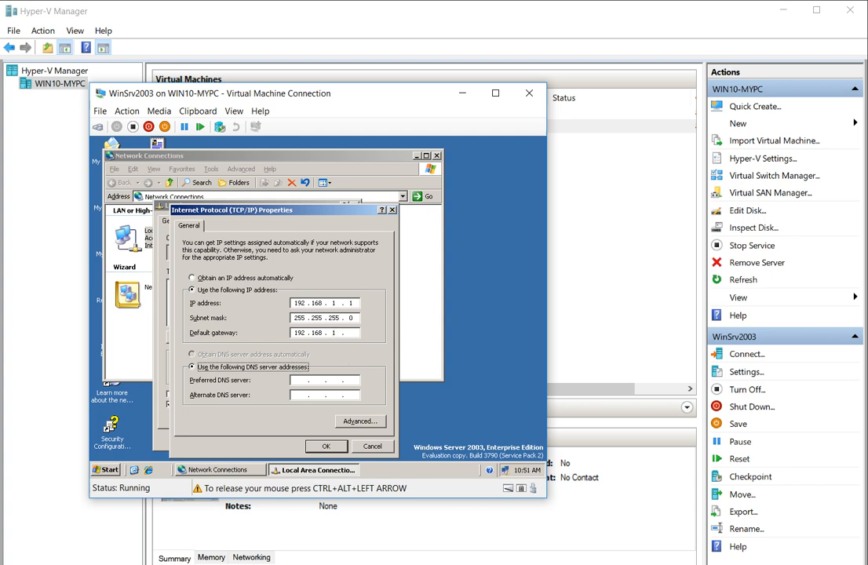
{"action": "key", "text": "shift+Tab"}
{"action": "type", "text": "1"}
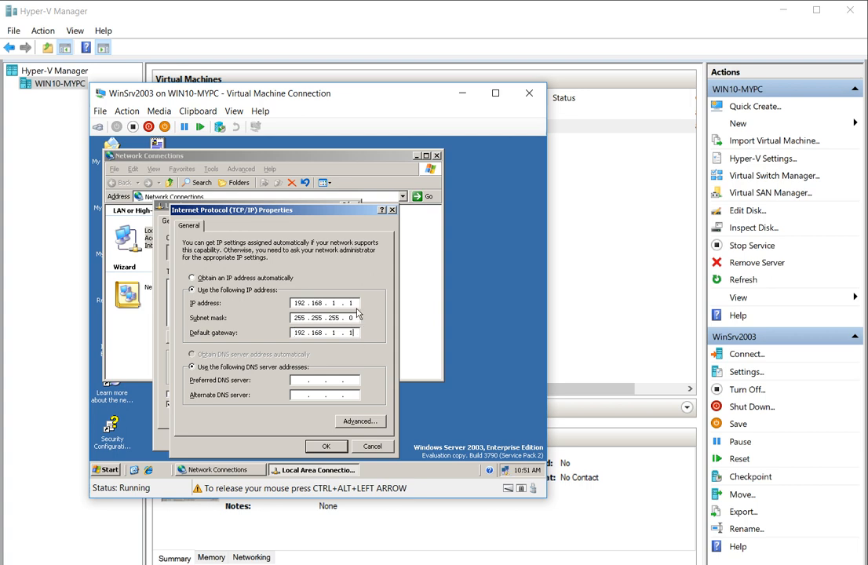
{"action": "left_click", "coordinate": [355, 301]}
{"action": "type", "text": "2"}
Set preferred DNS server 127.0.0.1 and dismiss the limited-connectivity notice.
{"action": "left_click", "coordinate": [302, 382]}
{"action": "type", "text": "127"}
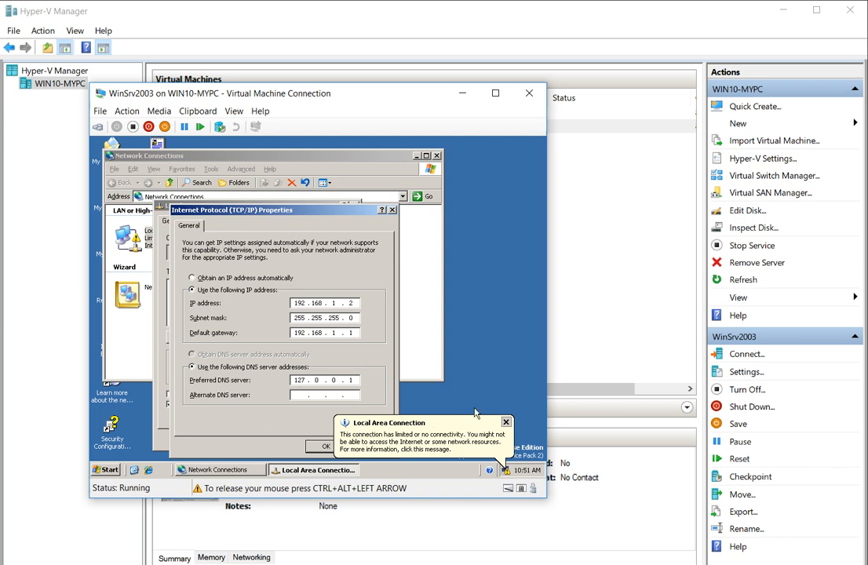
{"action": "left_click", "coordinate": [504, 422]}
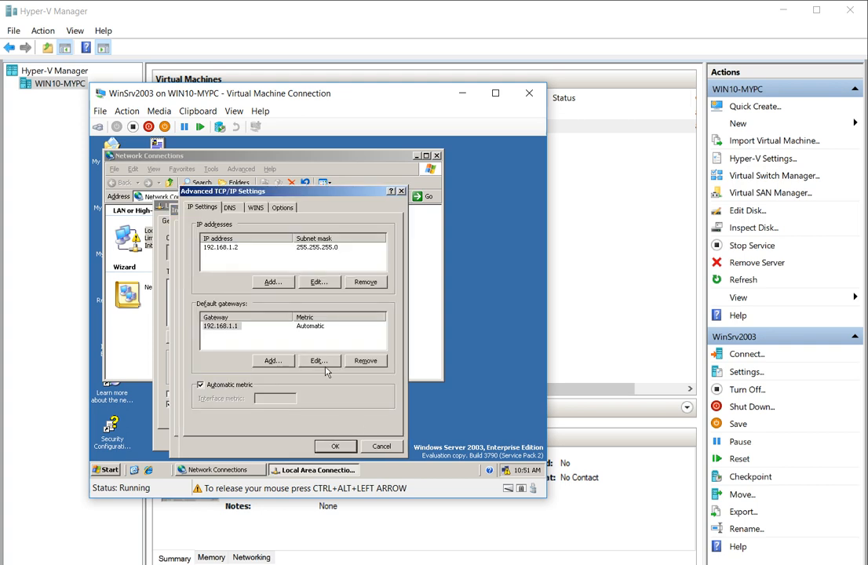
{"action": "left_click", "coordinate": [326, 445]}
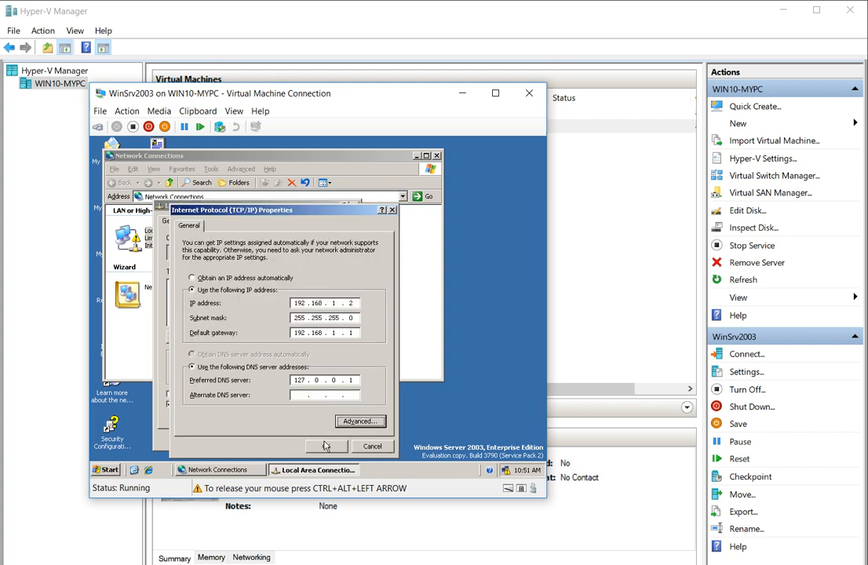
Confirm TCP/IP settings, enable 'Show icon in notification area', close properties, and dismiss update and activation reminders.
{"action": "left_click", "coordinate": [327, 445]}
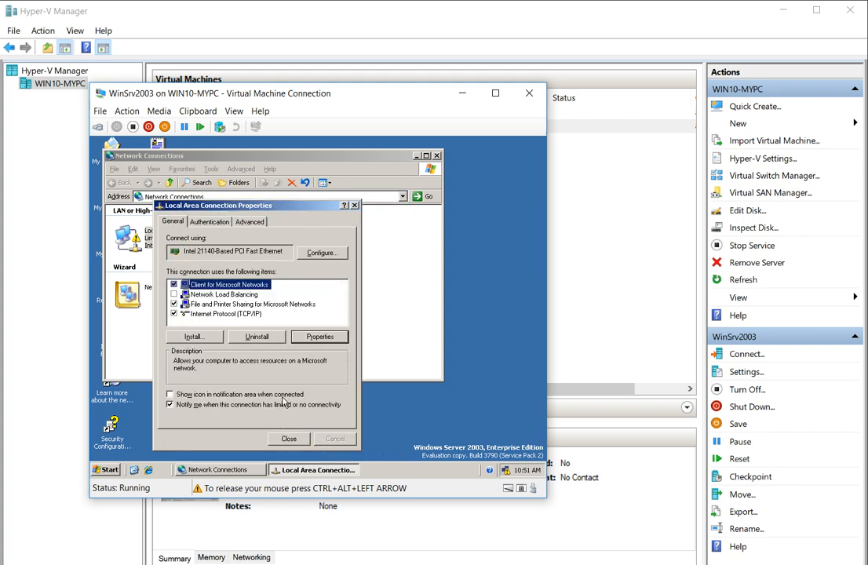
{"action": "left_click", "coordinate": [244, 394]}
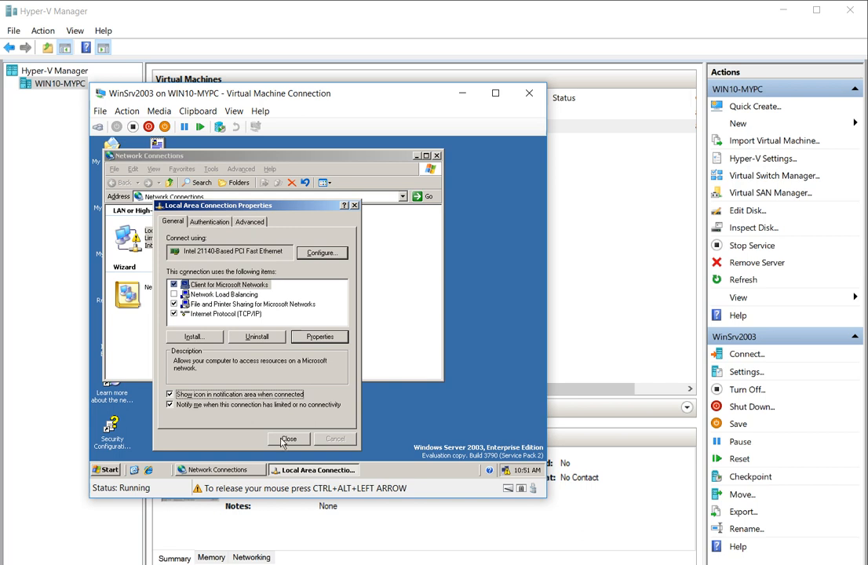
{"action": "left_click", "coordinate": [248, 222]}
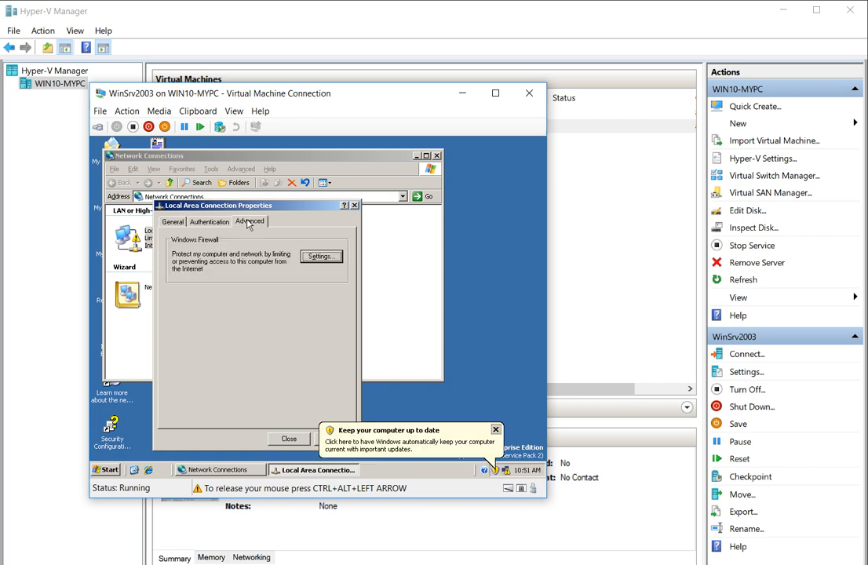
{"action": "left_click", "coordinate": [220, 223]}
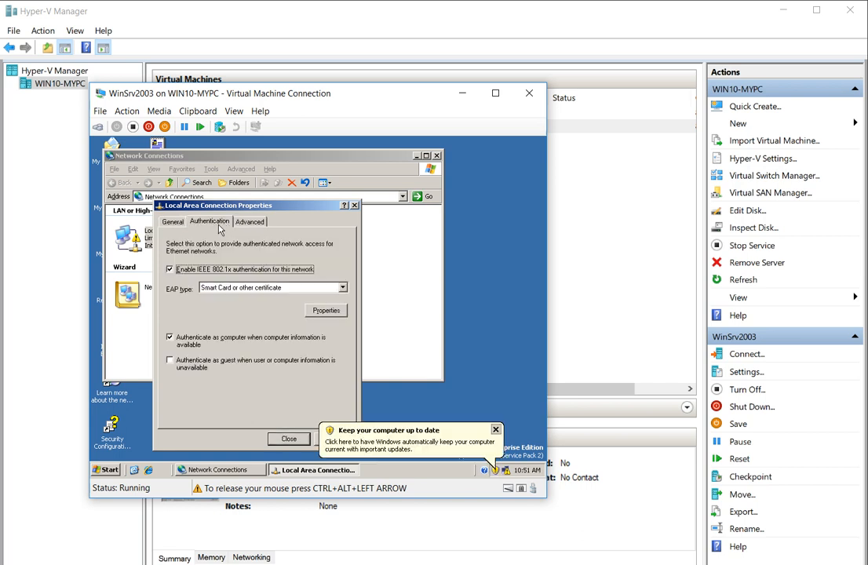
{"action": "left_click", "coordinate": [289, 436]}
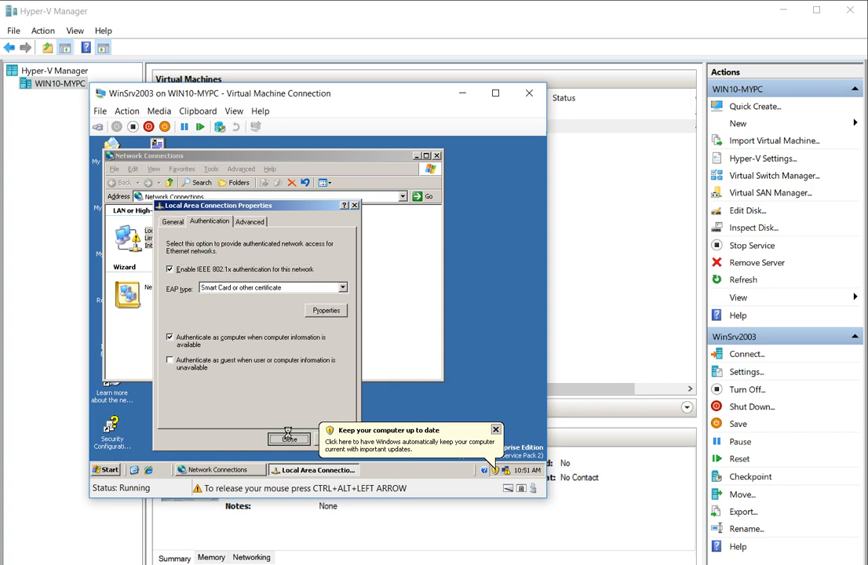
{"action": "left_click", "coordinate": [496, 430]}
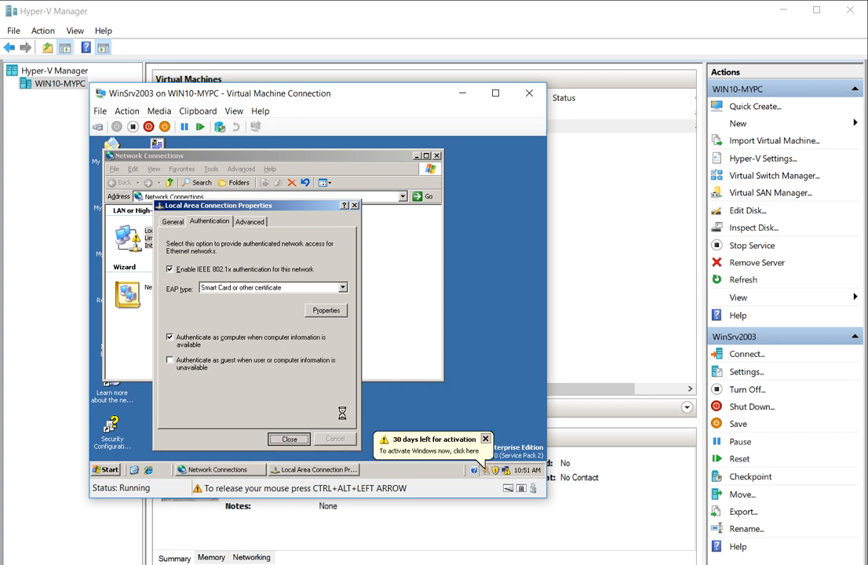
{"action": "left_click", "coordinate": [483, 440]}
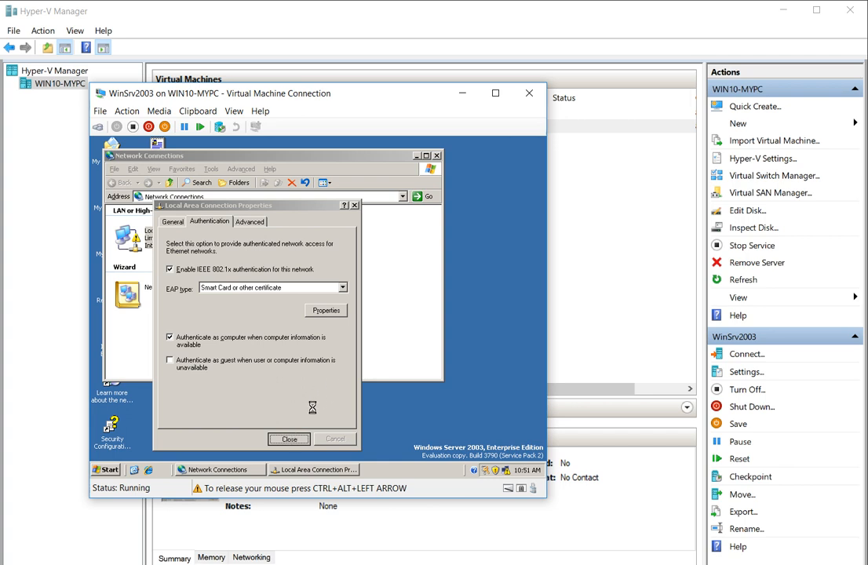
Dismiss the advanced-settings error and switch windows until Local Area Connection shows Connected.
{"action": "left_click", "coordinate": [235, 169]}
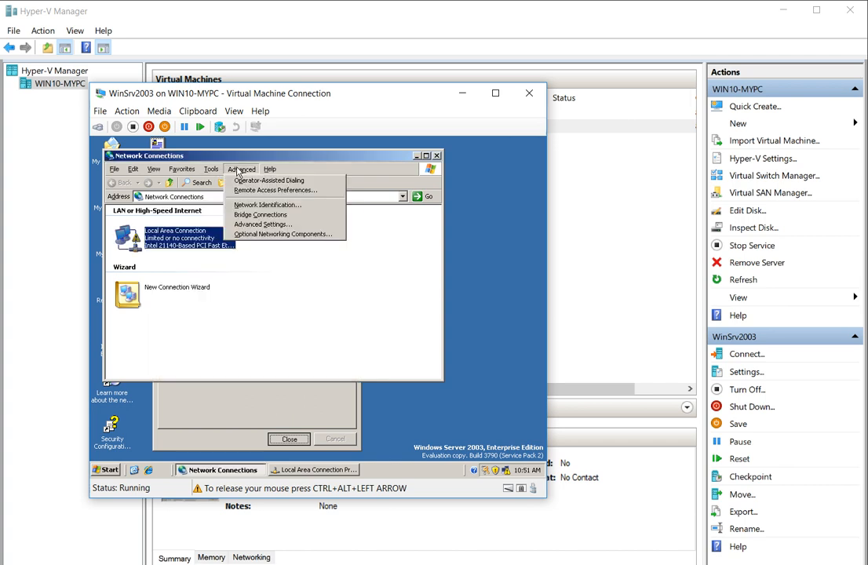
{"action": "left_click", "coordinate": [253, 224]}
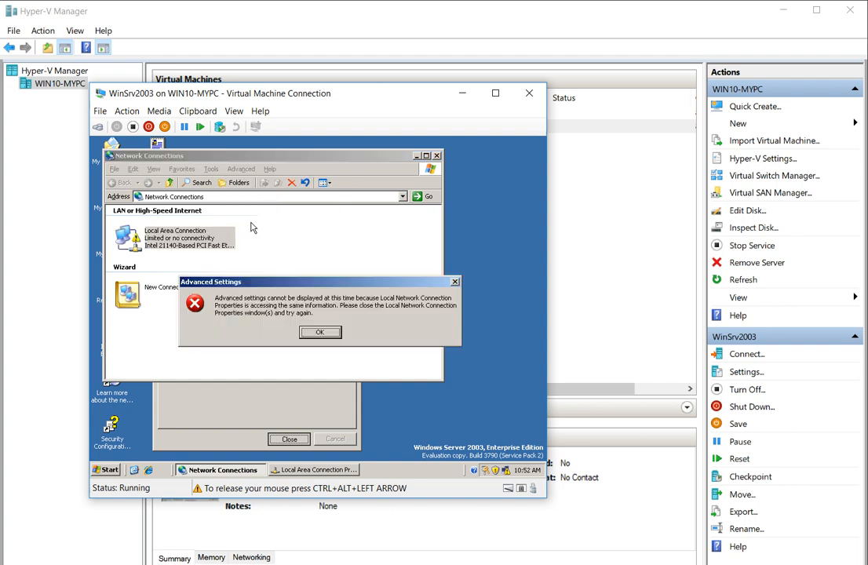
{"action": "left_click", "coordinate": [317, 332]}
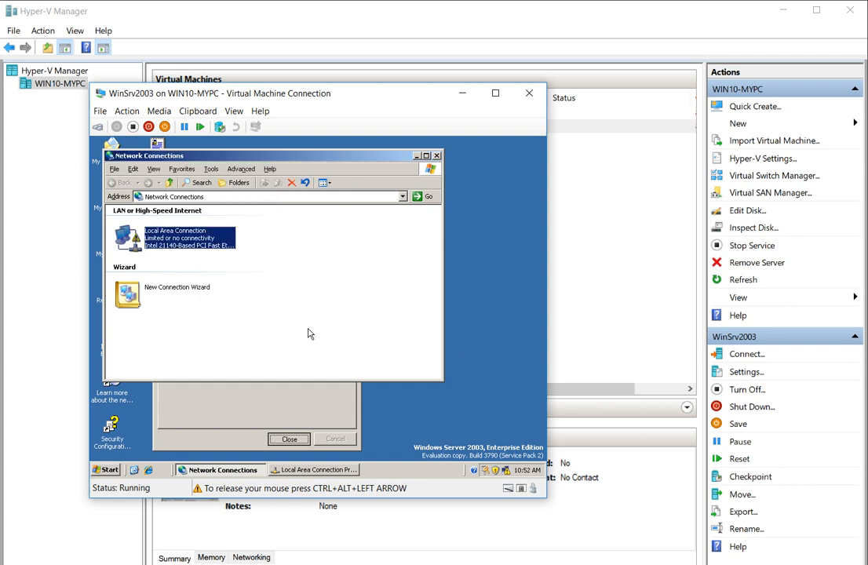
{"action": "left_click", "coordinate": [251, 391]}
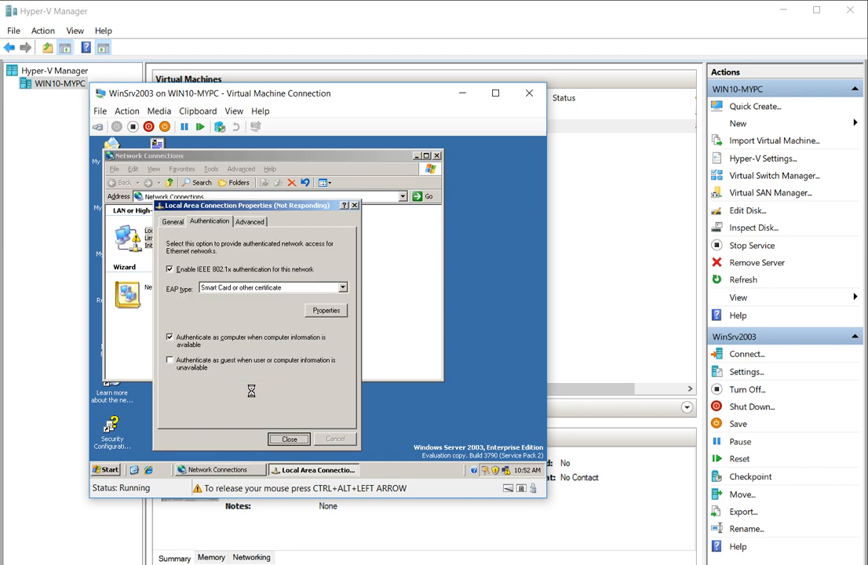
{"action": "left_click", "coordinate": [224, 470]}
{"action": "left_click", "coordinate": [265, 343]}
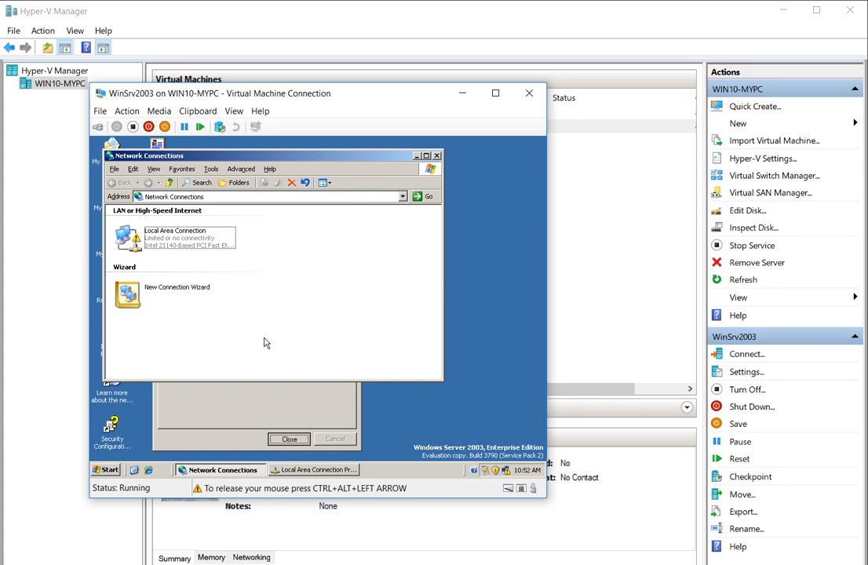
{"action": "left_click", "coordinate": [247, 390]}
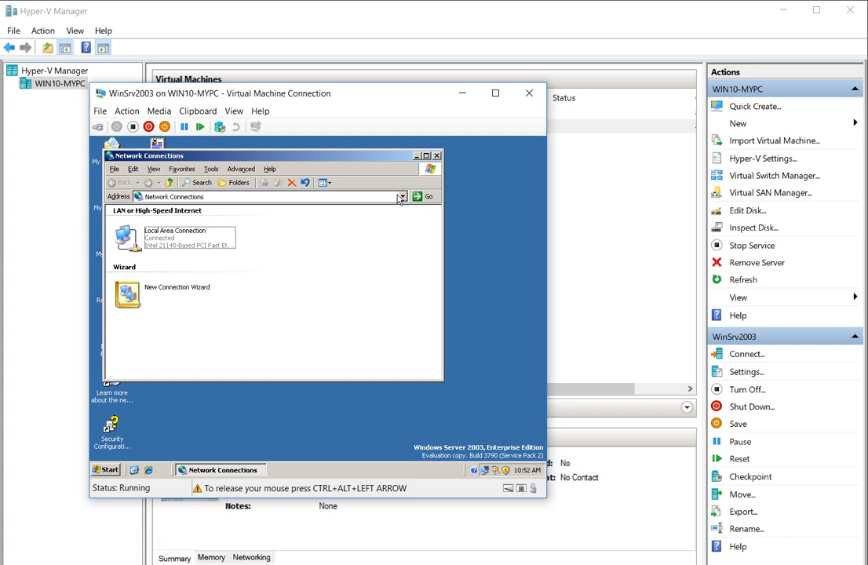
Close Network Connections and launch dcpromo from the Start menu's Run box.
{"action": "left_click", "coordinate": [436, 157]}
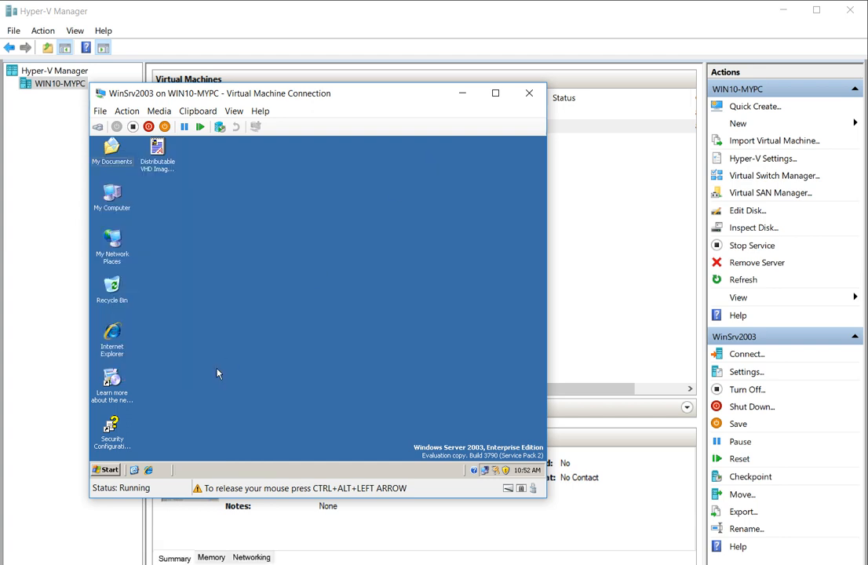
{"action": "left_click", "coordinate": [106, 469]}
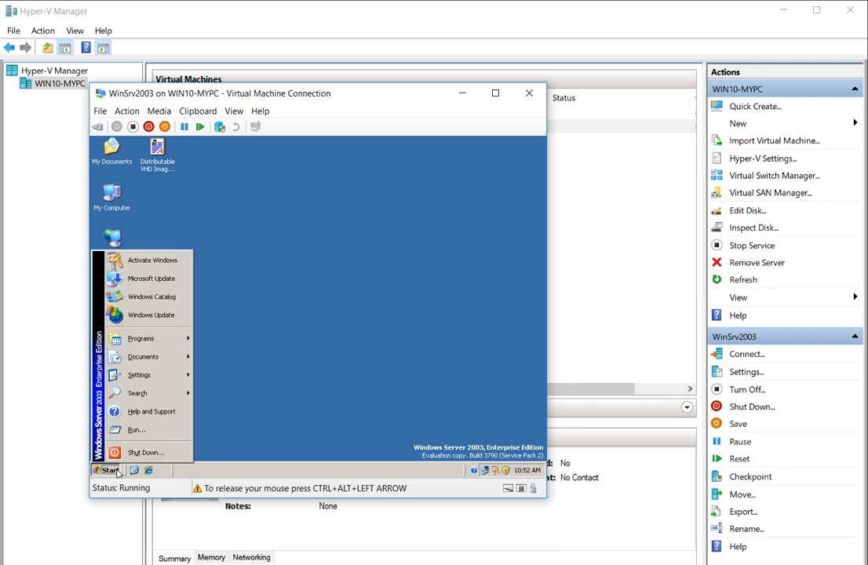
{"action": "left_click", "coordinate": [144, 431]}
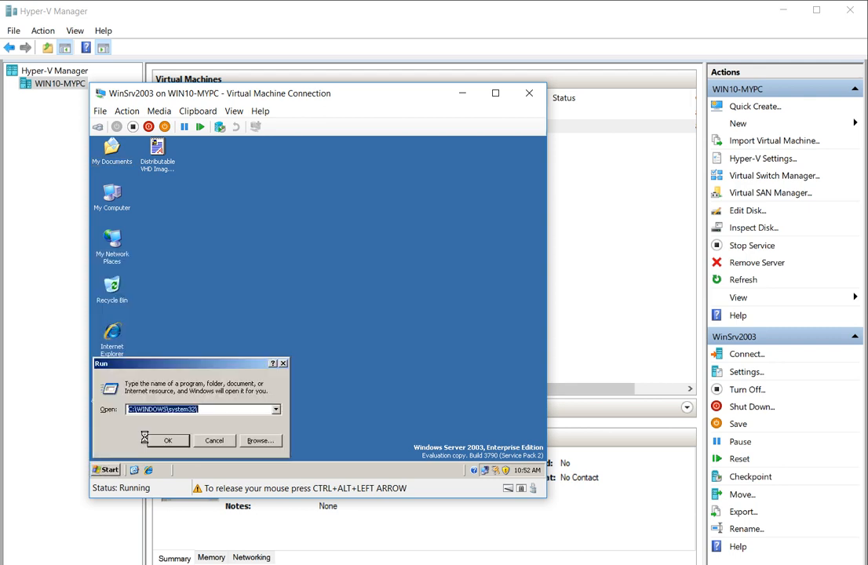
{"action": "type", "text": "dc"}
{"action": "key", "text": "Down"}
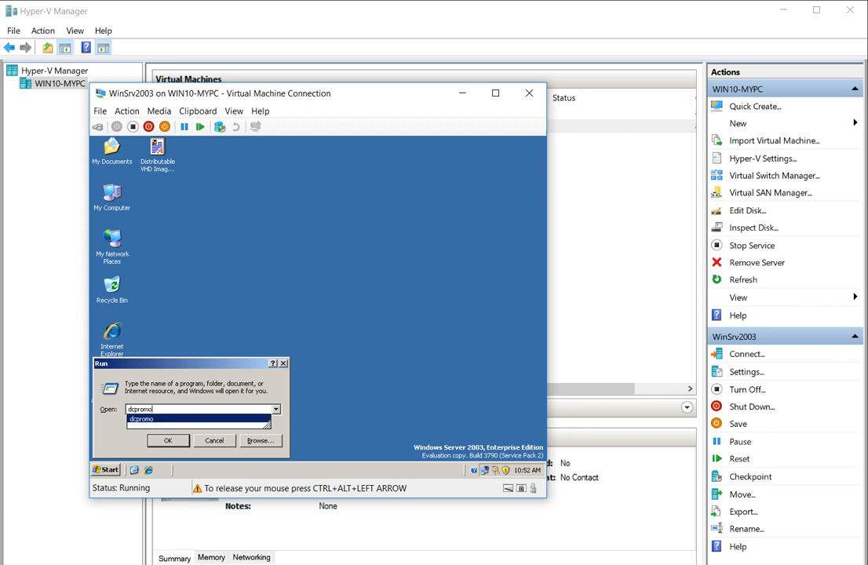
{"action": "key", "text": "Return"}
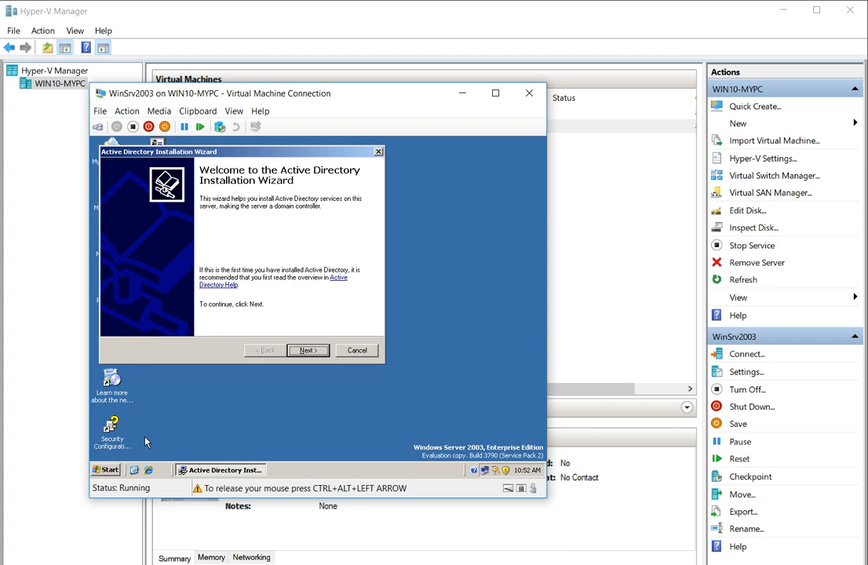
Advance the wizard past the compatibility notice, choosing 'Domain controller for a new domain' and 'Domain in a new forest'.
{"action": "left_click", "coordinate": [304, 350]}
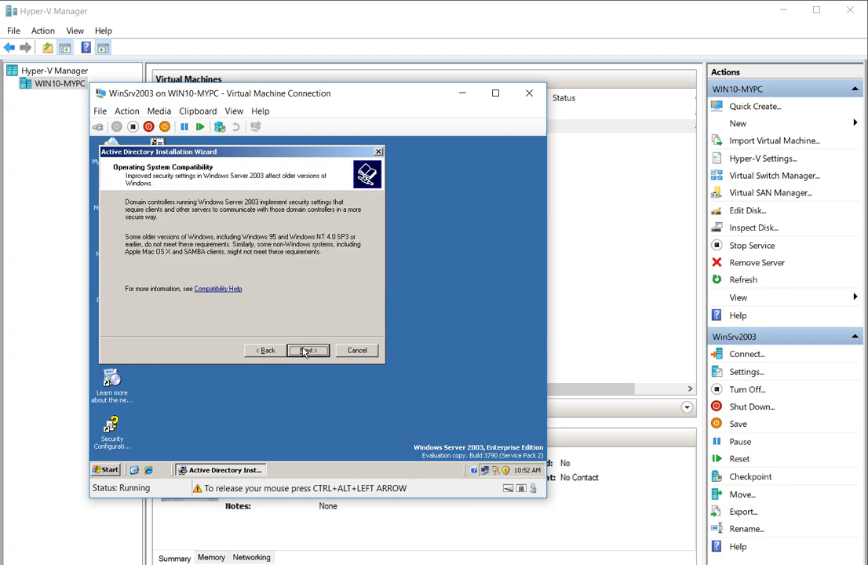
{"action": "left_click", "coordinate": [305, 351]}
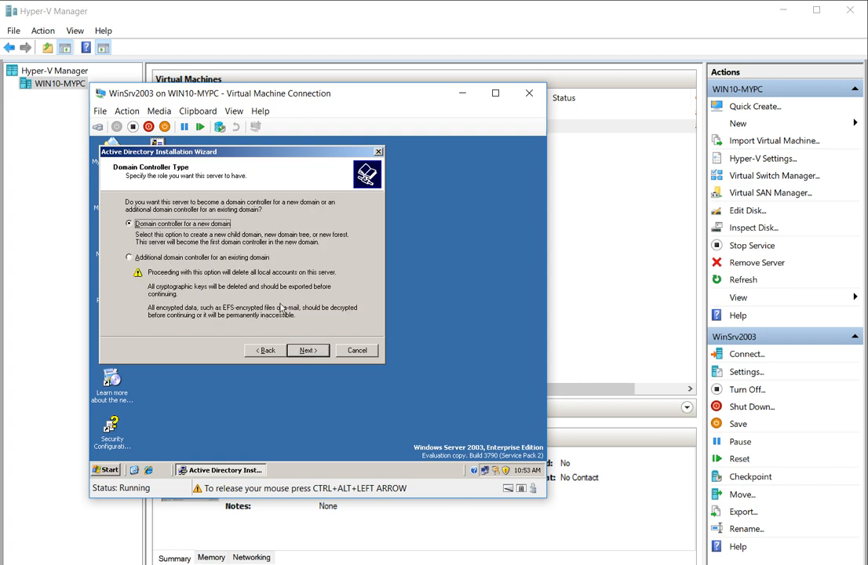
{"action": "left_click", "coordinate": [297, 350]}
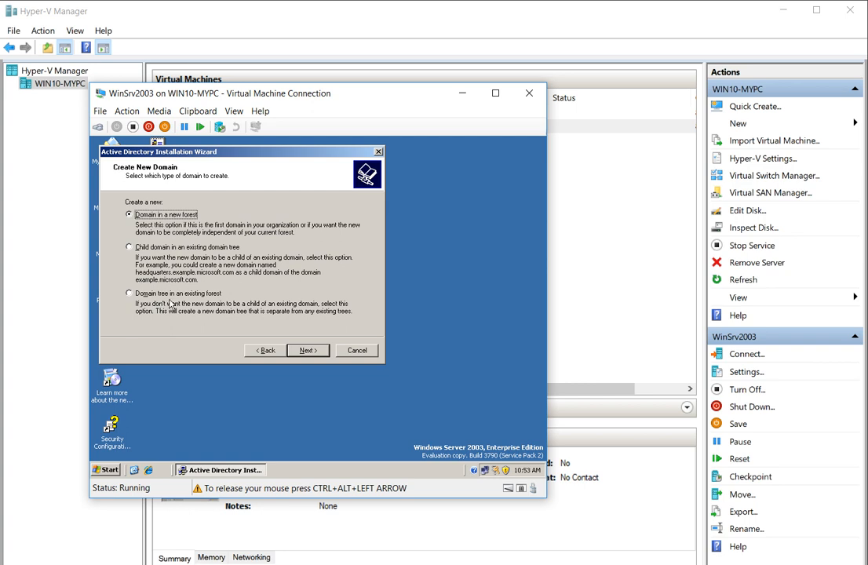
{"action": "left_click", "coordinate": [306, 351]}
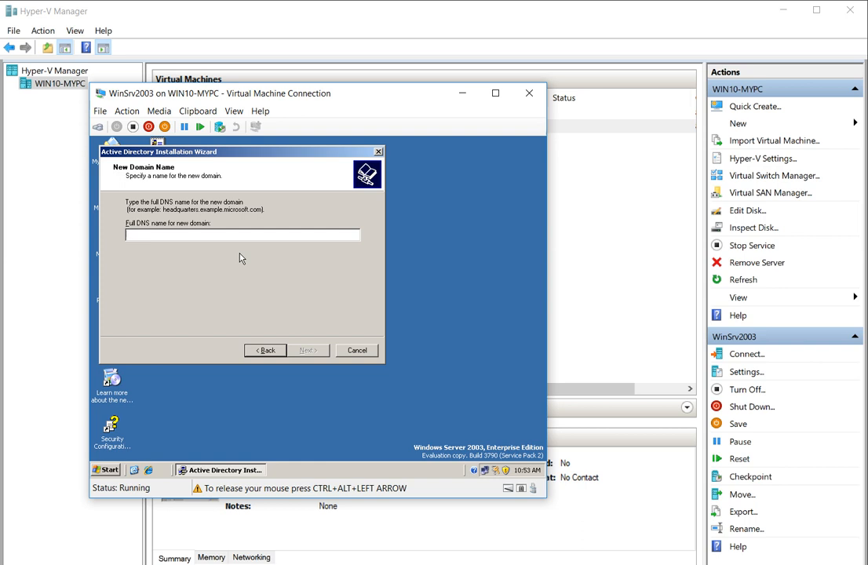
Name the new domain ABC and accept the single-label name warning.
{"action": "key", "text": "Caps_Lock"}
{"action": "type", "text": "ABC"}
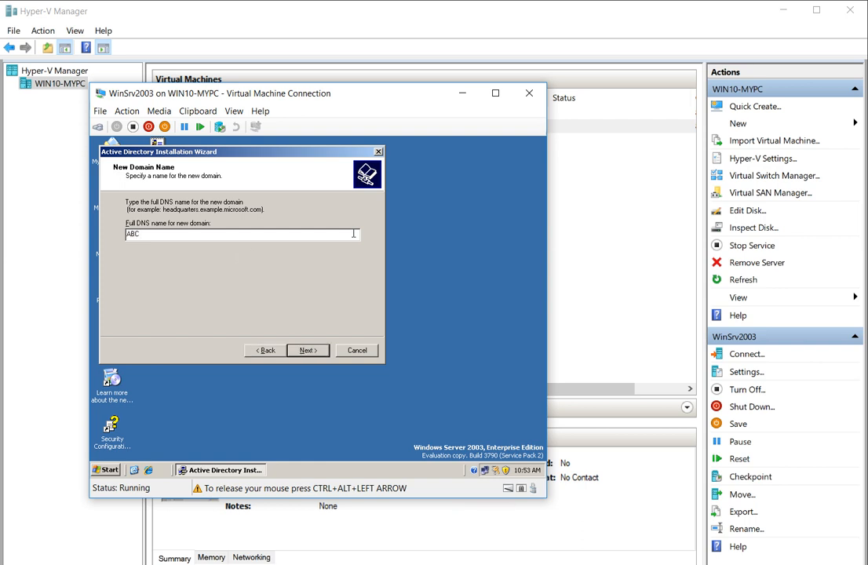
{"action": "left_click", "coordinate": [307, 350]}
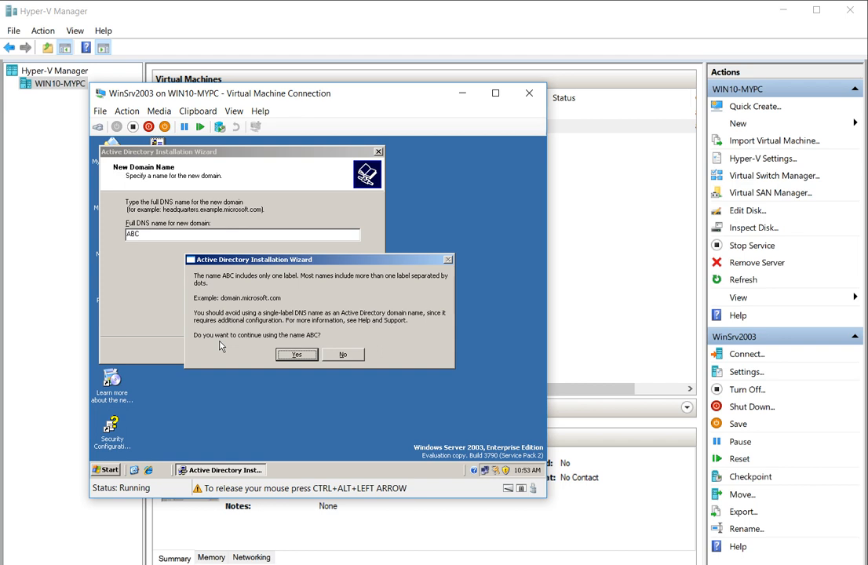
{"action": "left_click", "coordinate": [295, 354]}
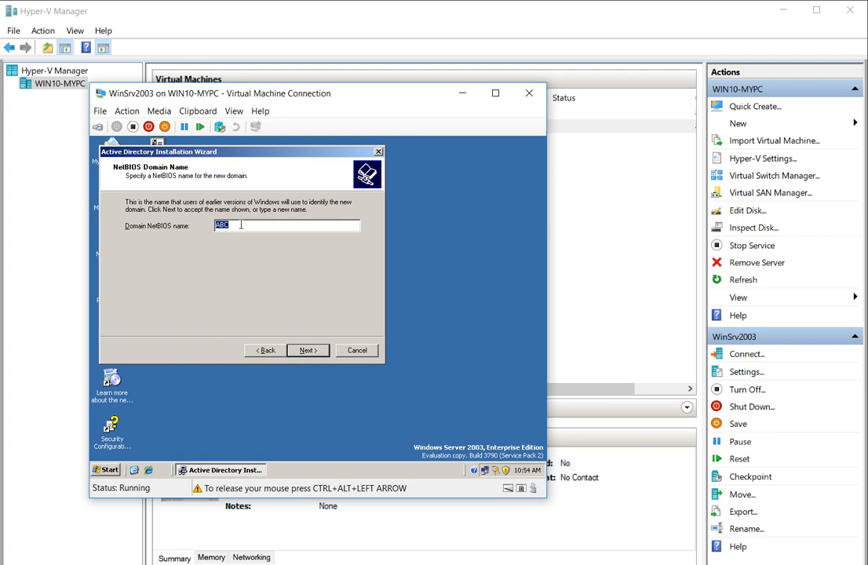
Keep NetBIOS name ABC and default database, log and SYSVOL folders, and choose to install DNS.
{"action": "left_click", "coordinate": [305, 352]}
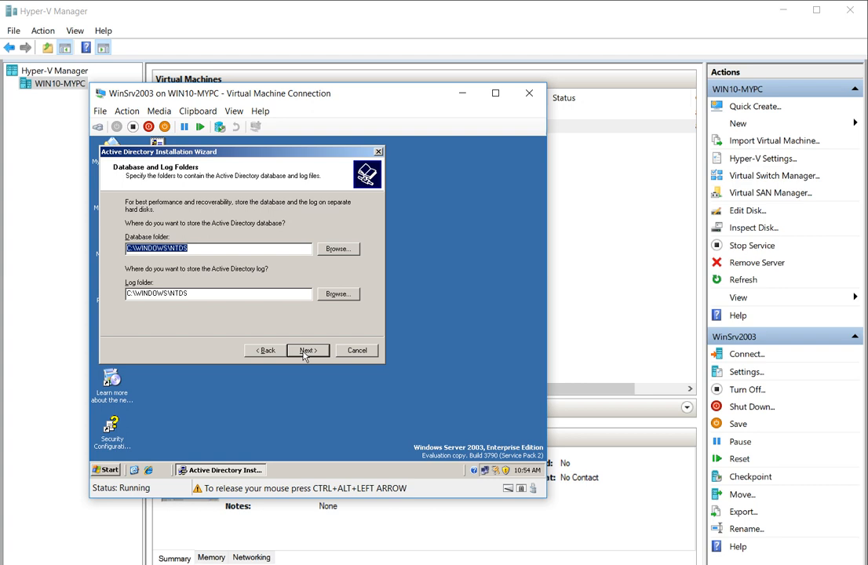
{"action": "left_click", "coordinate": [305, 352]}
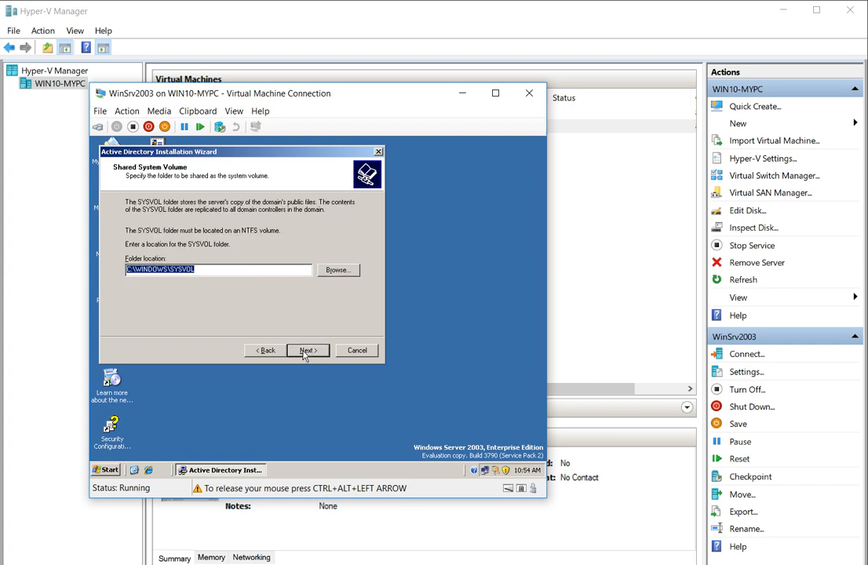
{"action": "left_click", "coordinate": [305, 352]}
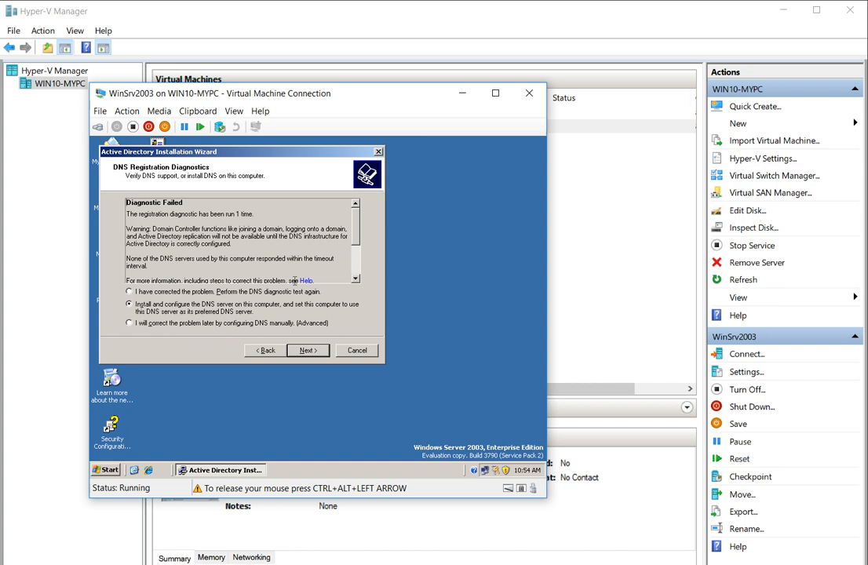
{"action": "left_click_drag", "start_coordinate": [353, 248], "coordinate": [343, 275]}
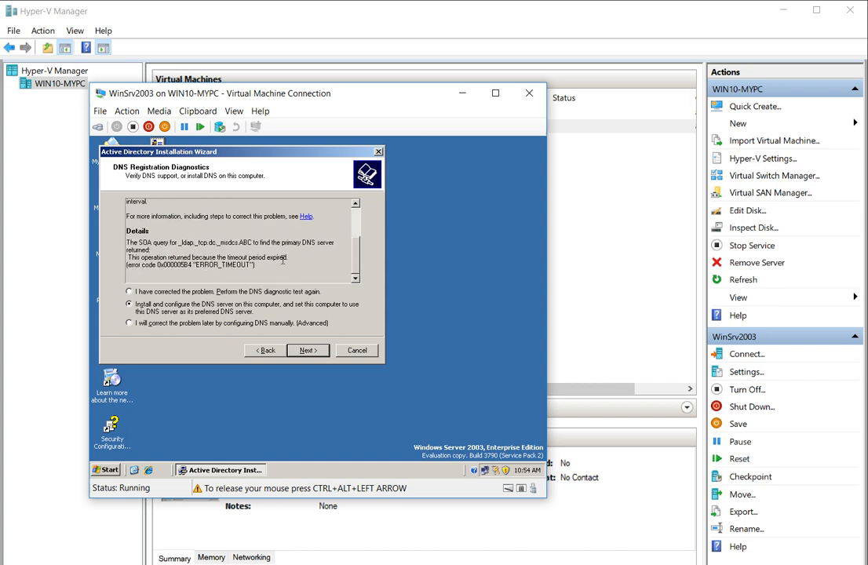
{"action": "left_click", "coordinate": [315, 355]}
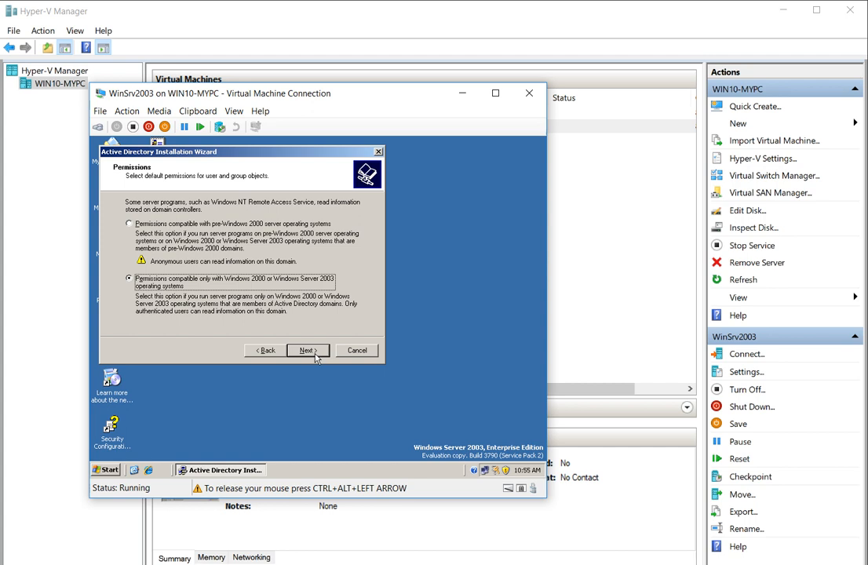
Keep Windows 2000/2003-only permissions, enter and confirm the Restore Mode password, and start configuration.
{"action": "left_click", "coordinate": [308, 351]}
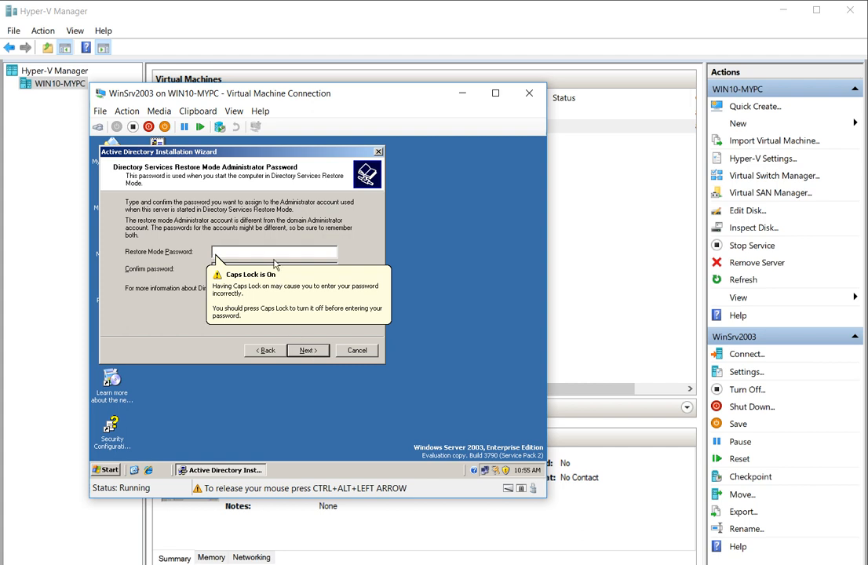
{"action": "key", "text": "Caps_Lock"}
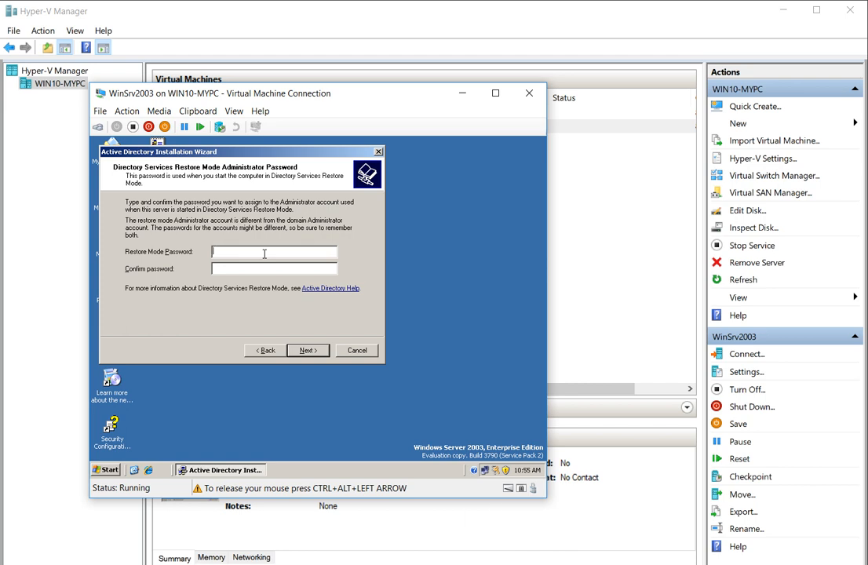
{"action": "type", "text": "*********"}
{"action": "key", "text": "Tab"}
{"action": "type", "text": "*********"}
{"action": "left_click", "coordinate": [306, 351]}
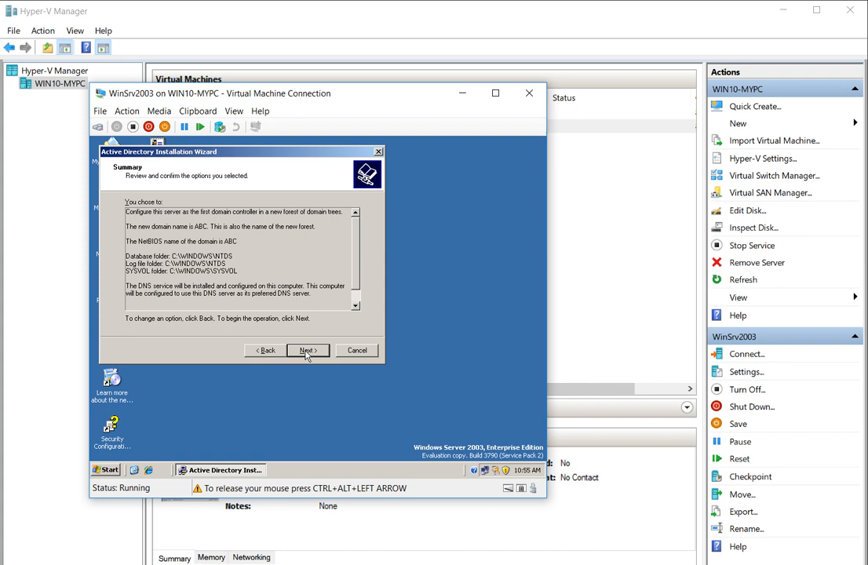
{"action": "left_click", "coordinate": [306, 351]}
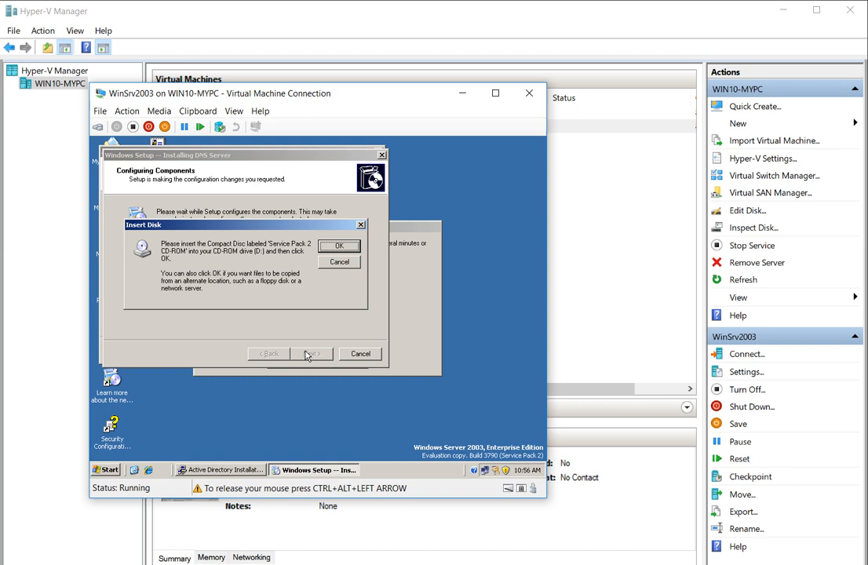
Acknowledge the Service Pack 2 disc request and give input control back to the WinSrv2003 VM.
{"action": "left_click", "coordinate": [338, 247]}
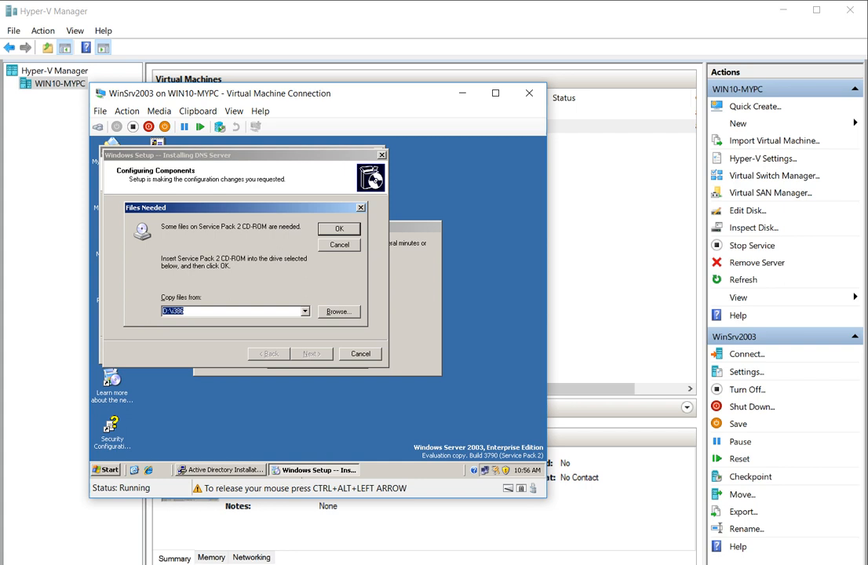
{"action": "key", "text": "super"}
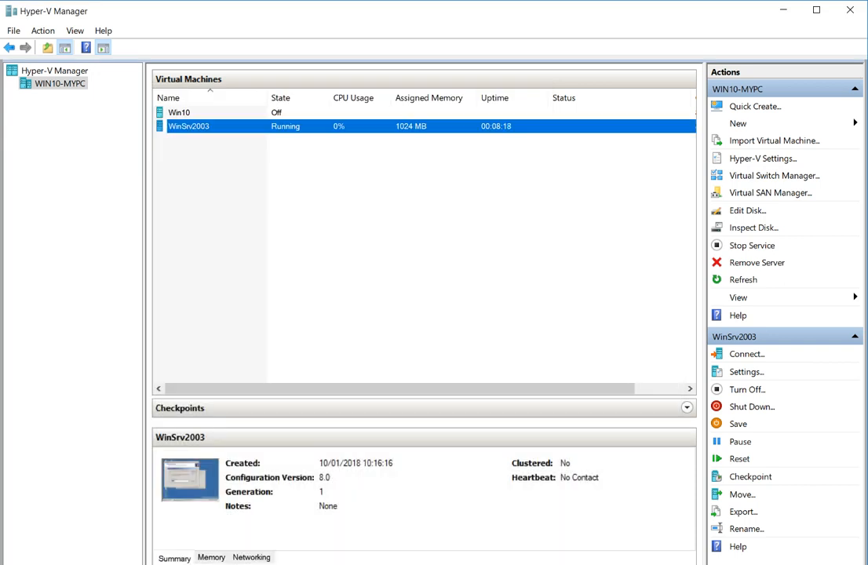
{"action": "key", "text": "alt+Tab"}
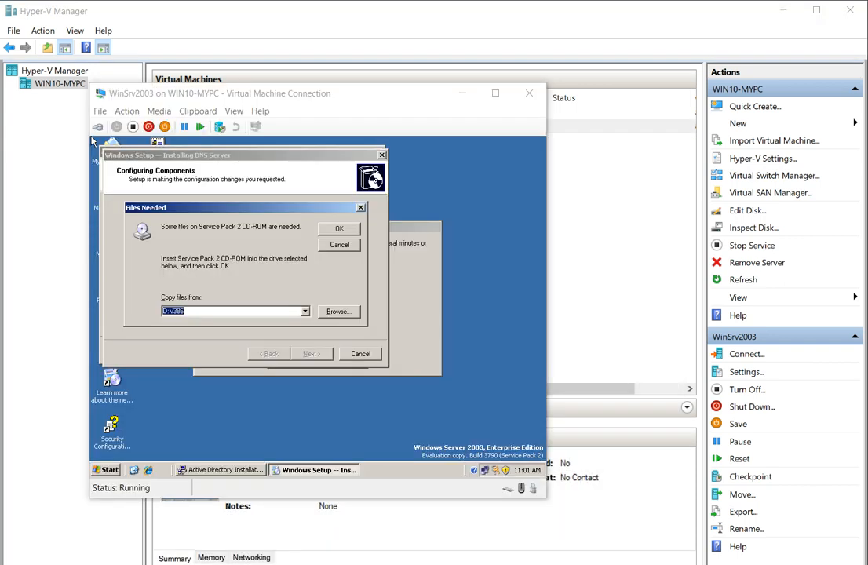
{"action": "left_click", "coordinate": [92, 141]}
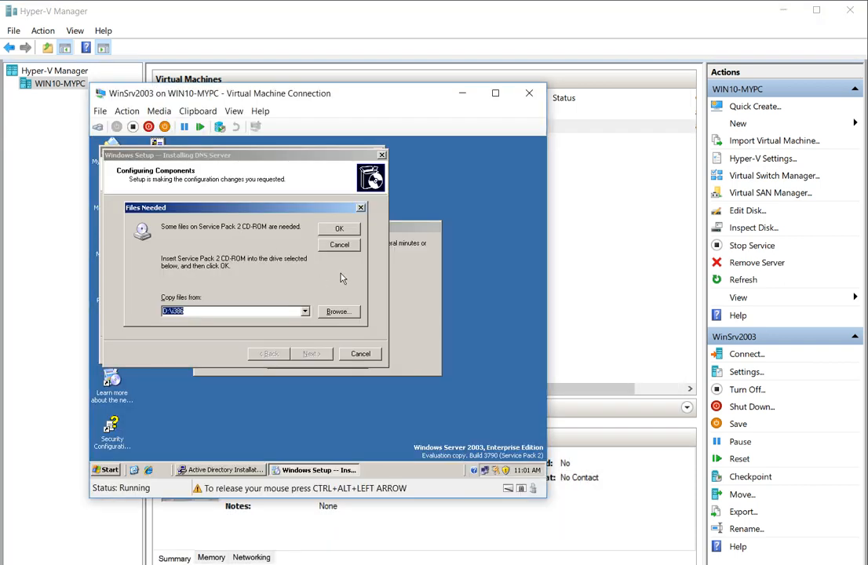
Browse the CR0SP2_EN (D:) CD's SUPPORT\TOOLS and CDLAUNCH folders for dnsmgr.dll.
{"action": "left_click", "coordinate": [338, 311]}
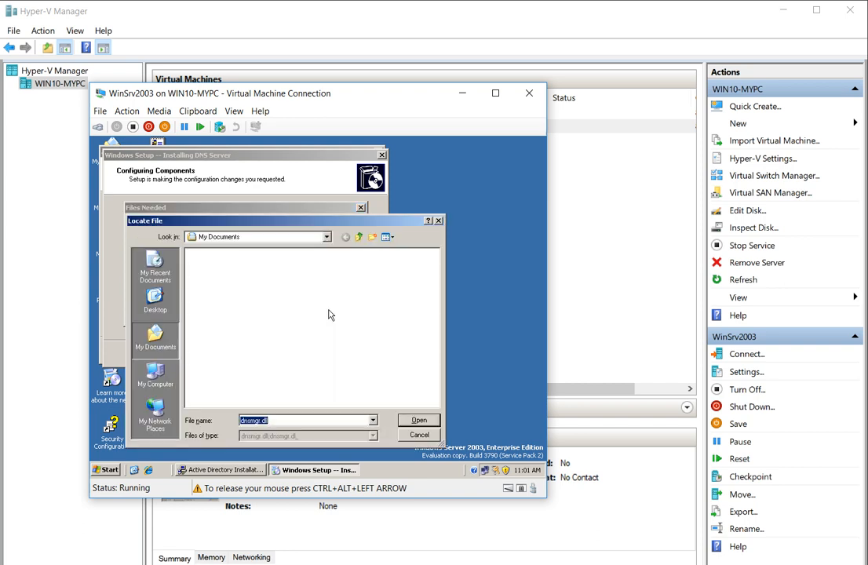
{"action": "left_click", "coordinate": [161, 375]}
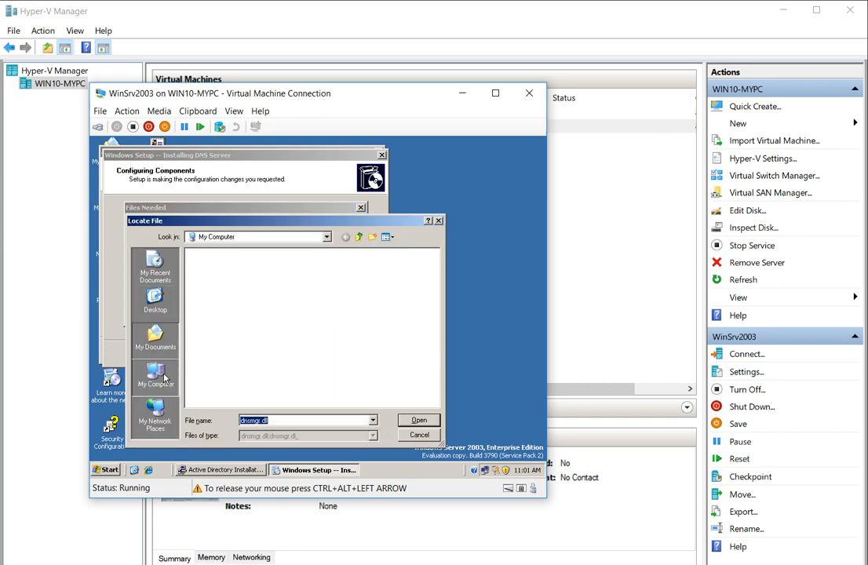
{"action": "double_click", "coordinate": [223, 273]}
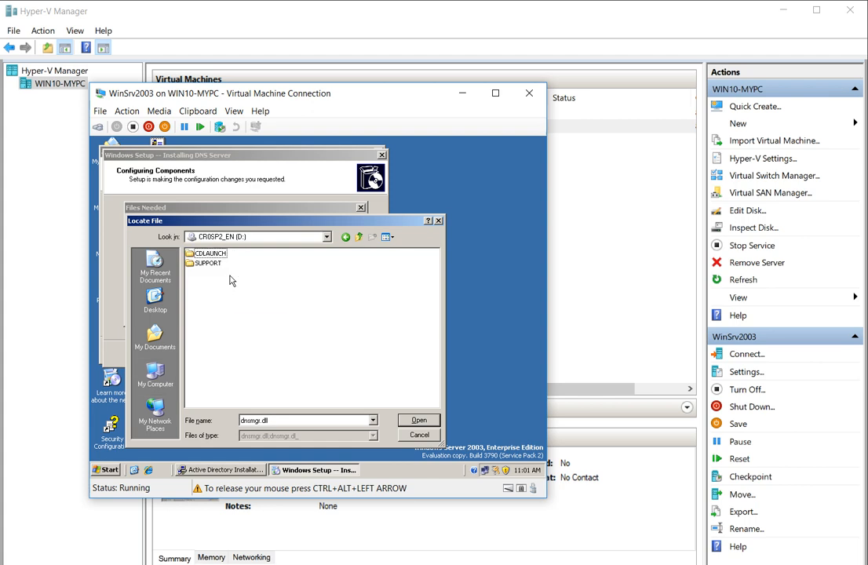
{"action": "double_click", "coordinate": [210, 264]}
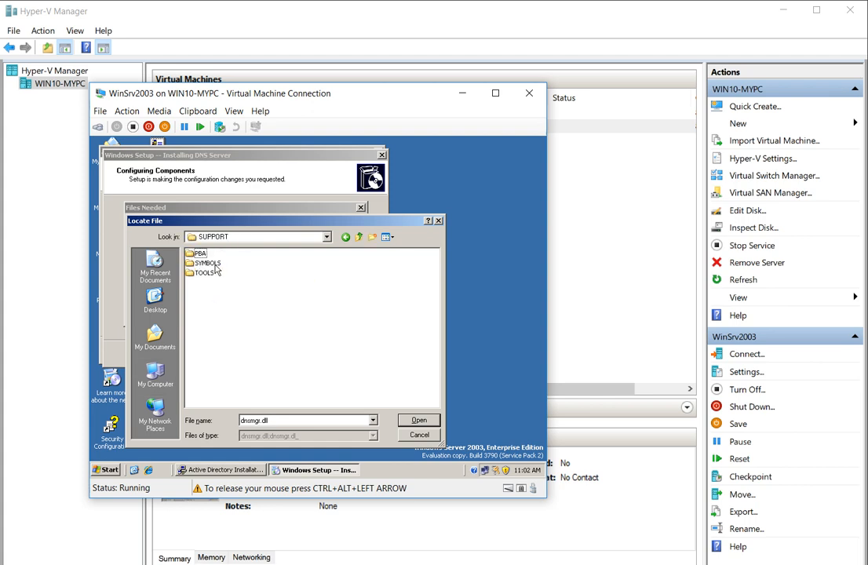
{"action": "double_click", "coordinate": [206, 272]}
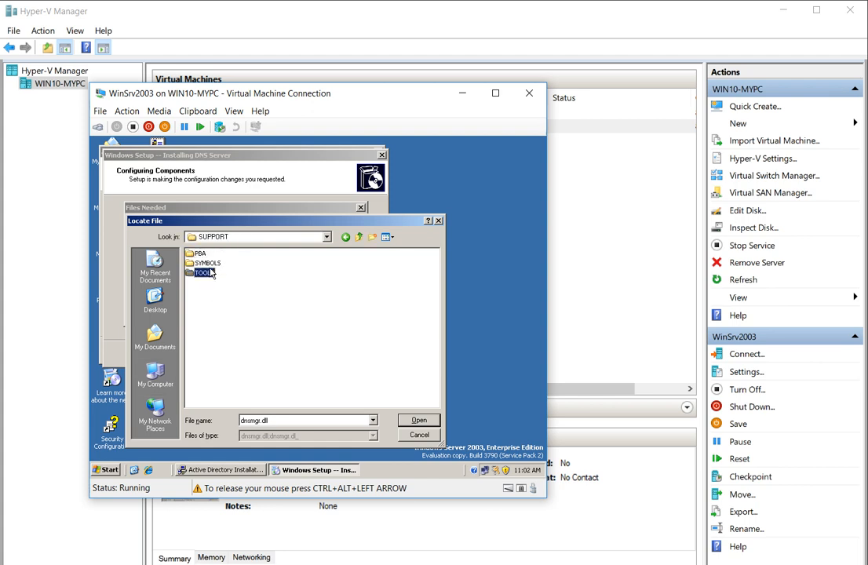
{"action": "left_click", "coordinate": [358, 236]}
{"action": "left_click", "coordinate": [358, 236]}
{"action": "double_click", "coordinate": [212, 254]}
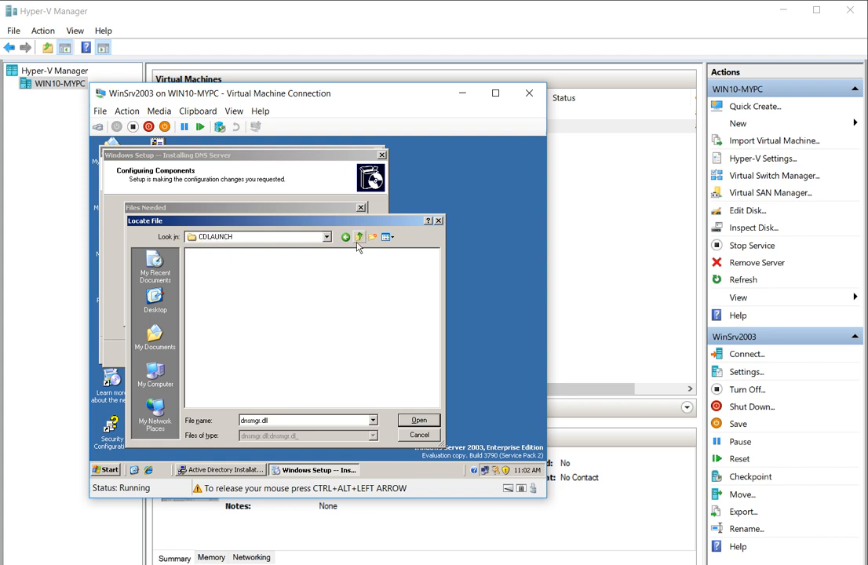
{"action": "left_click", "coordinate": [358, 238]}
{"action": "left_click", "coordinate": [359, 237]}
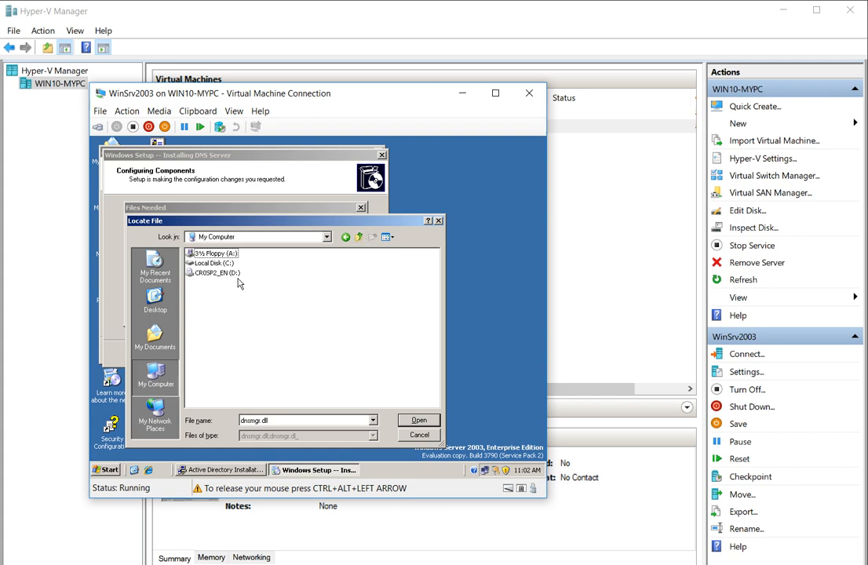
Check the SUPPORT folder's PBA, SYMBOLS and TOOLS subfolders, then cancel the Locate File browser.
{"action": "left_click", "coordinate": [409, 422]}
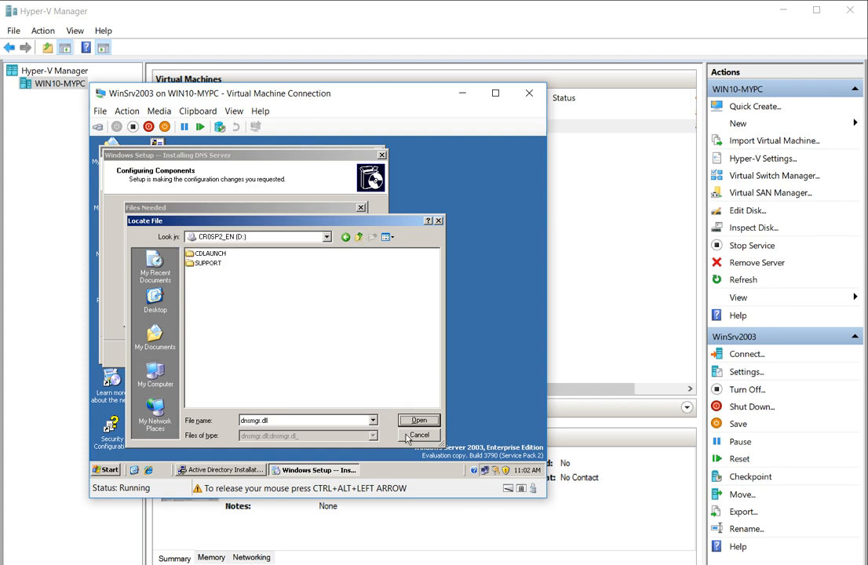
{"action": "double_click", "coordinate": [208, 264]}
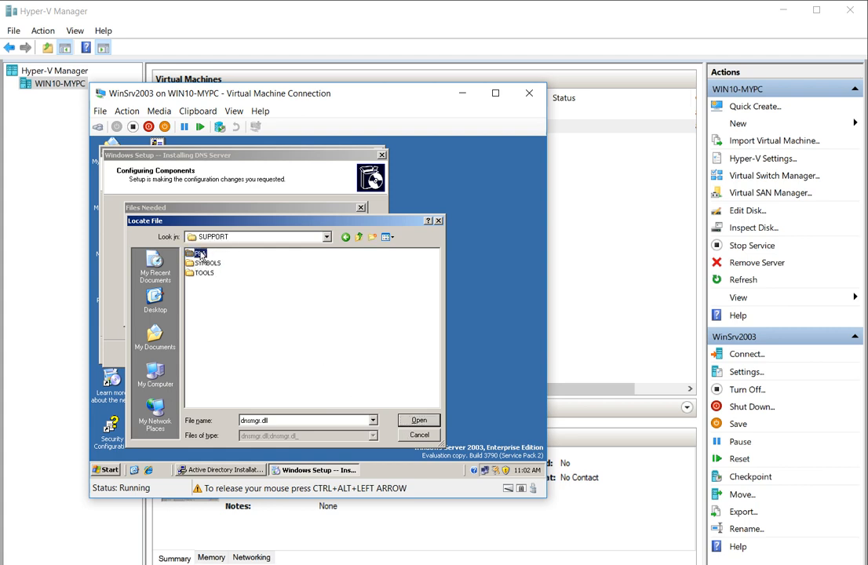
{"action": "double_click", "coordinate": [200, 254]}
{"action": "left_click", "coordinate": [359, 237]}
{"action": "left_click", "coordinate": [217, 265]}
{"action": "double_click", "coordinate": [217, 264]}
{"action": "left_click", "coordinate": [359, 237]}
{"action": "double_click", "coordinate": [206, 273]}
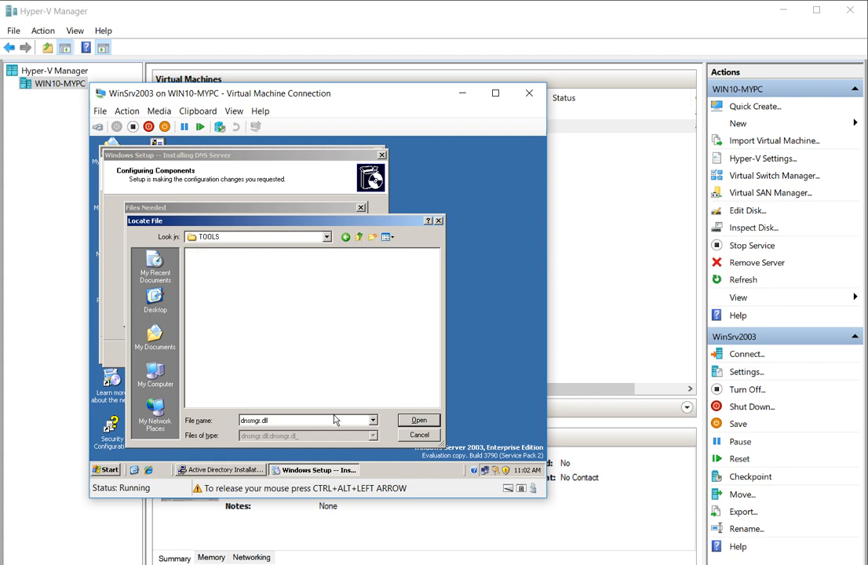
{"action": "left_click", "coordinate": [415, 435]}
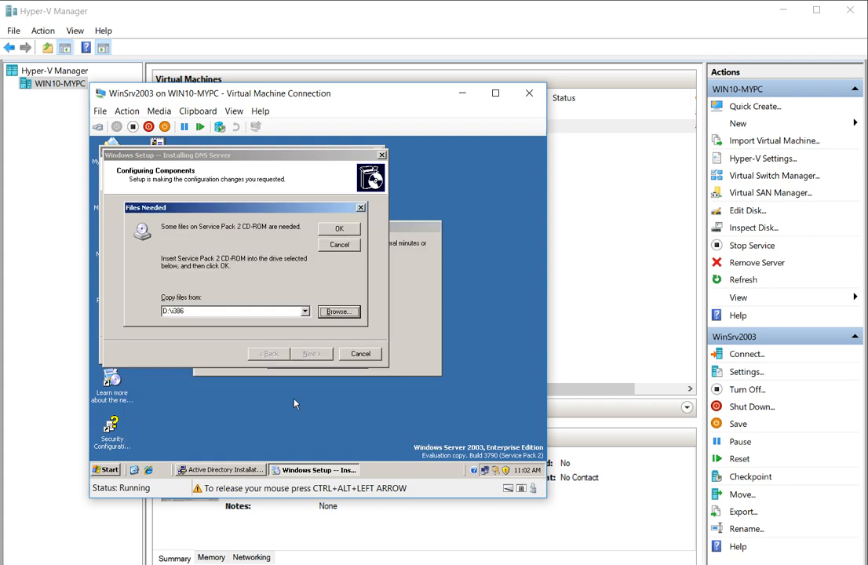
Minimise all guest windows with Show Desktop from the WinSrv2003 taskbar.
{"action": "left_click", "coordinate": [106, 469]}
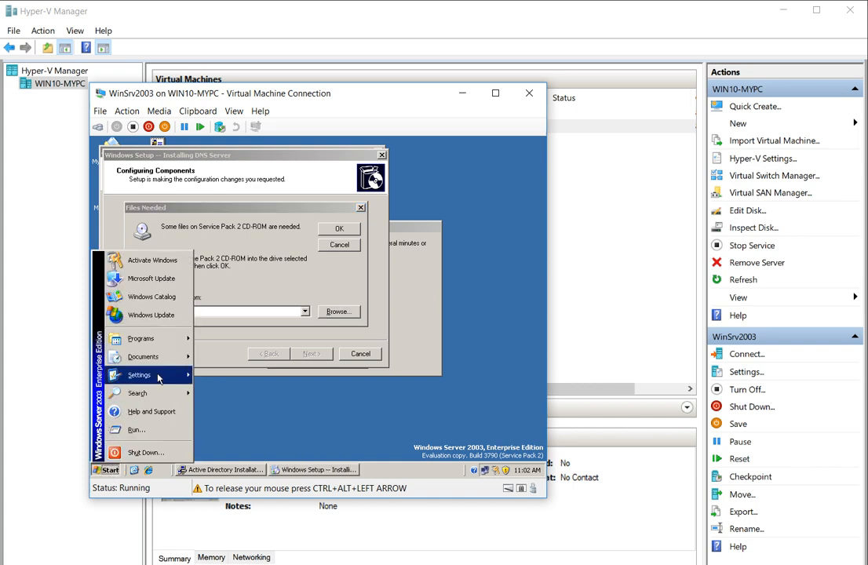
{"action": "mouse_move", "coordinate": [157, 377]}
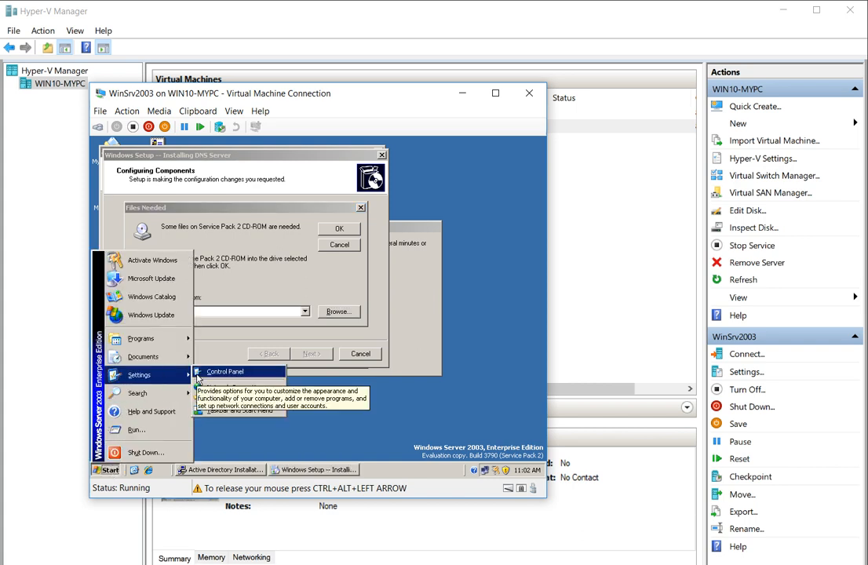
{"action": "mouse_move", "coordinate": [159, 343]}
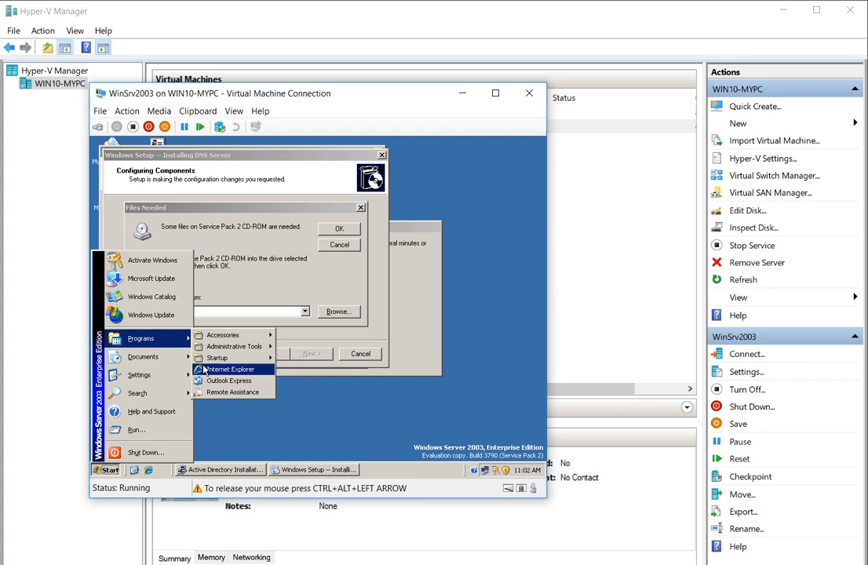
{"action": "left_click", "coordinate": [400, 471]}
{"action": "right_click", "coordinate": [399, 471]}
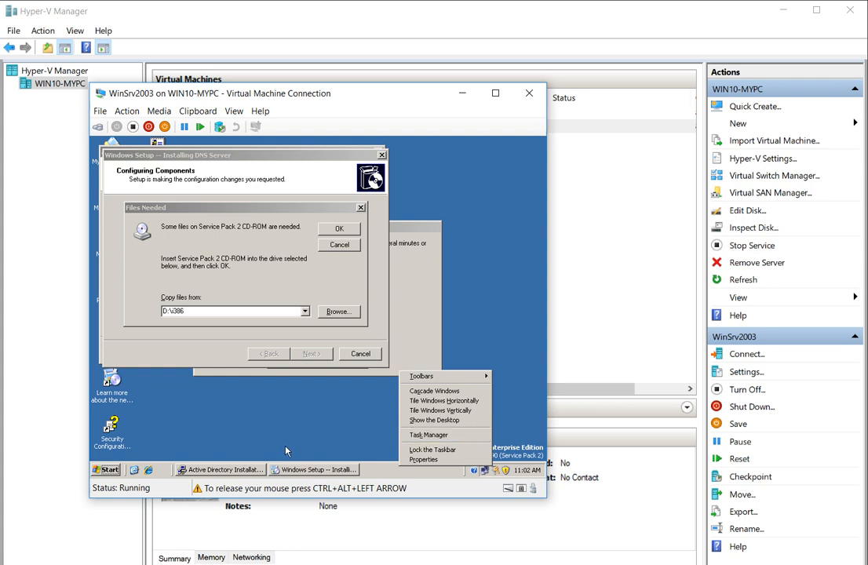
{"action": "left_click", "coordinate": [134, 469]}
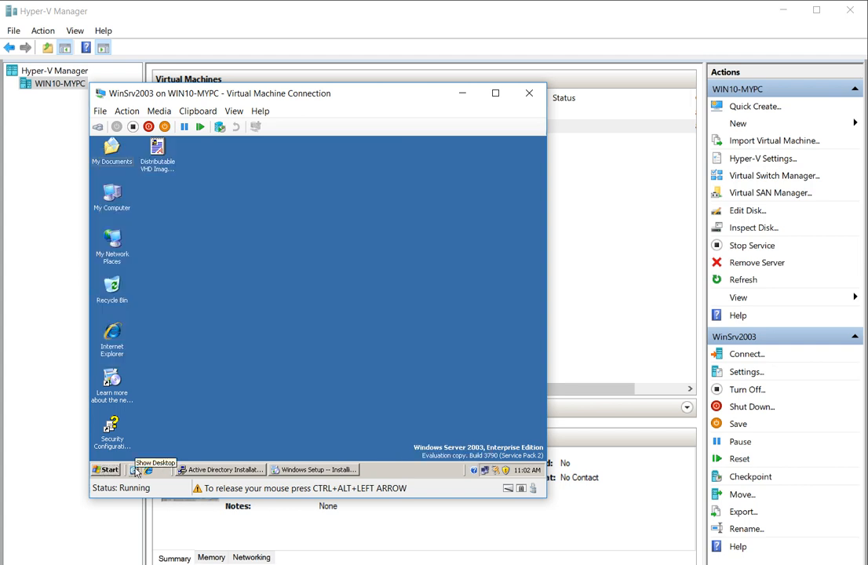
Open My Computer and the CR0SP2_EN (D:) drive, then cancel the Service Pack 2 file request.
{"action": "double_click", "coordinate": [113, 192]}
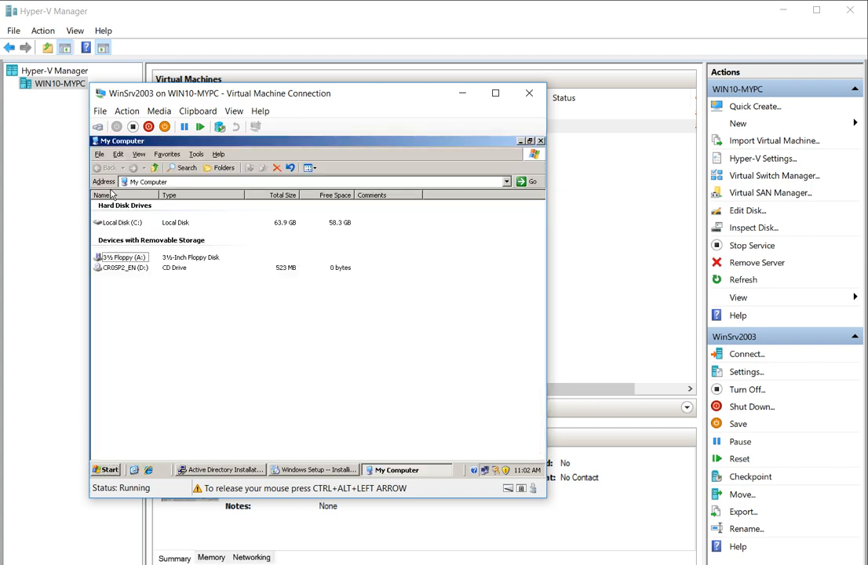
{"action": "left_click", "coordinate": [130, 269]}
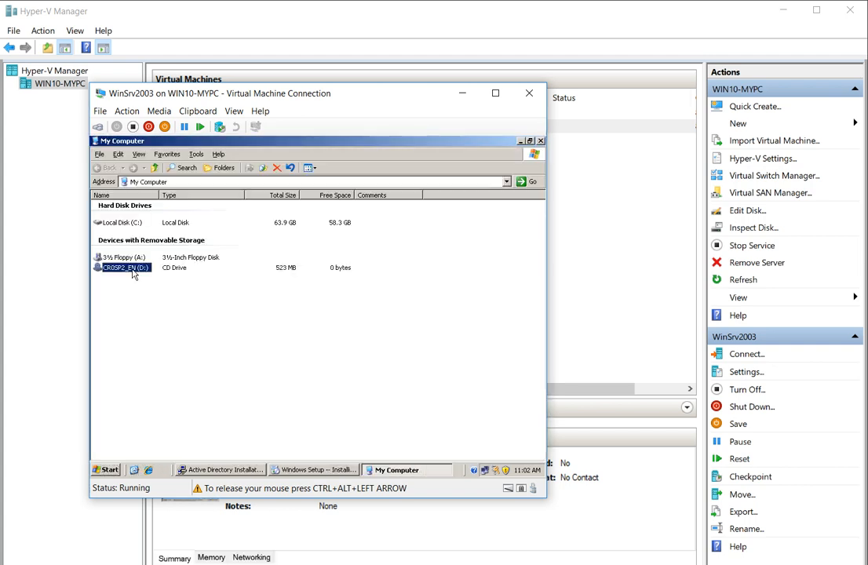
{"action": "double_click", "coordinate": [133, 270]}
{"action": "left_click", "coordinate": [122, 261]}
{"action": "double_click", "coordinate": [116, 268]}
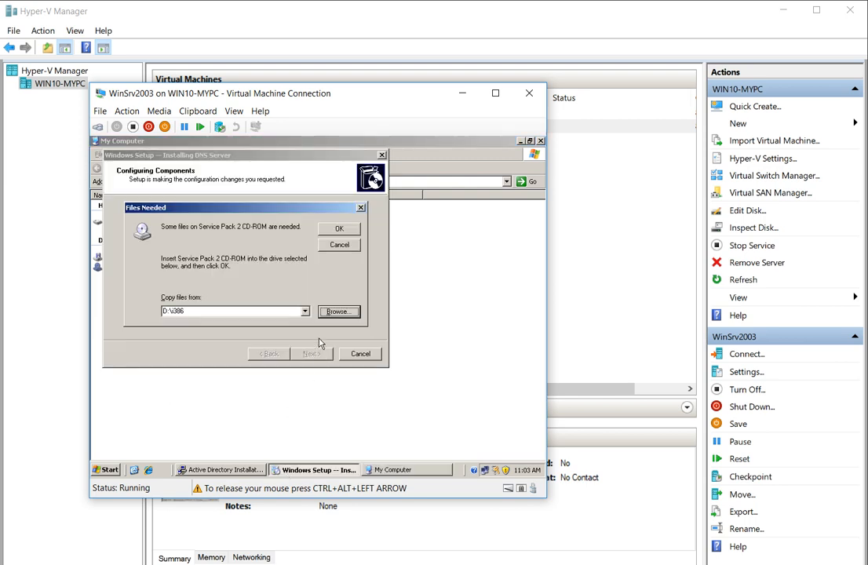
{"action": "left_click", "coordinate": [339, 245]}
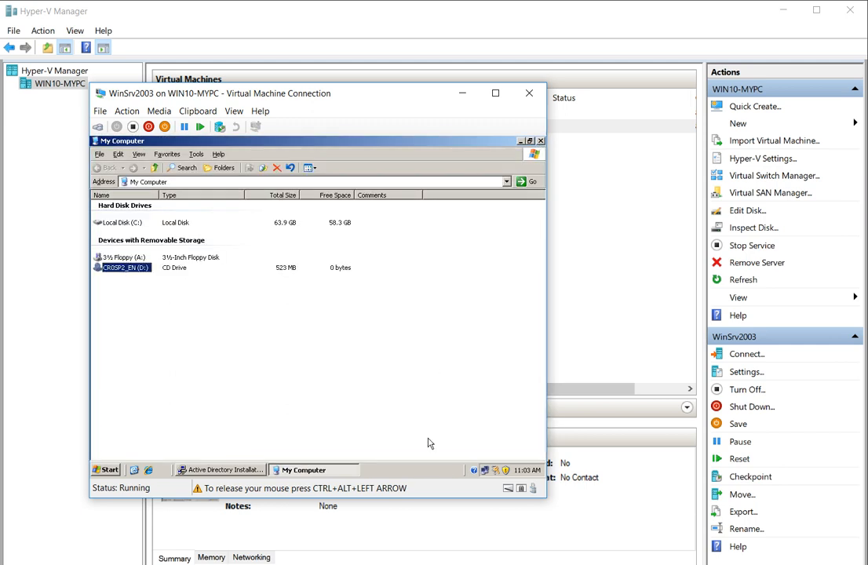
Return to the WinSrv2003 window, finish the Active Directory wizard for domain ABC, and restart now.
{"action": "key", "text": "super"}
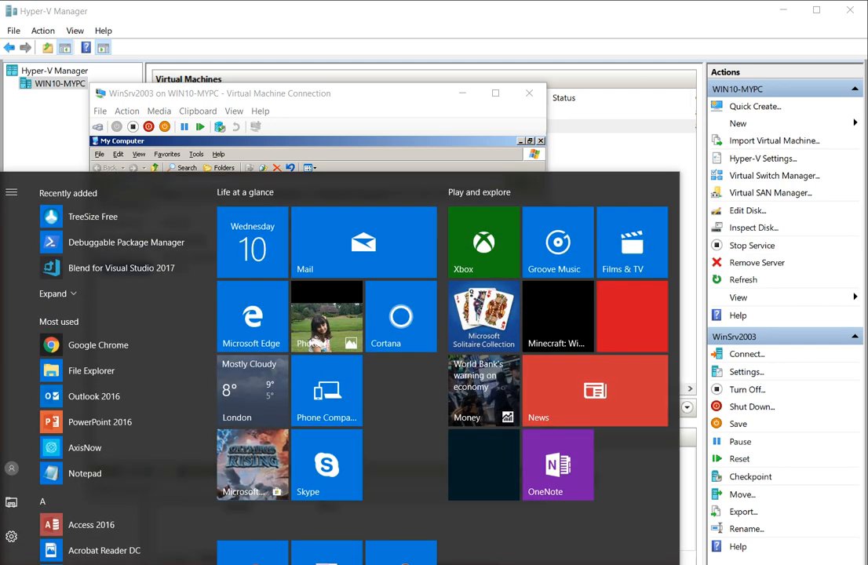
{"action": "key", "text": "alt+Tab"}
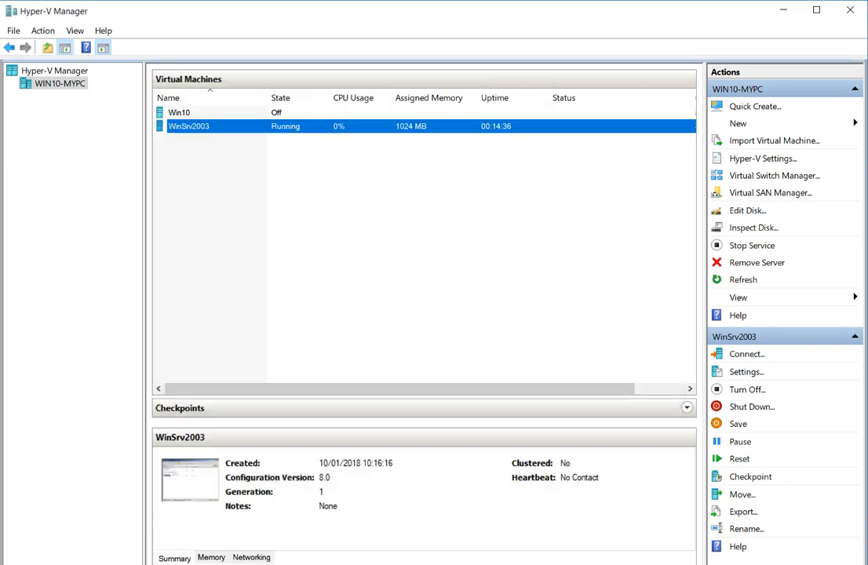
{"action": "key", "text": "alt+Tab"}
{"action": "left_click", "coordinate": [540, 474]}
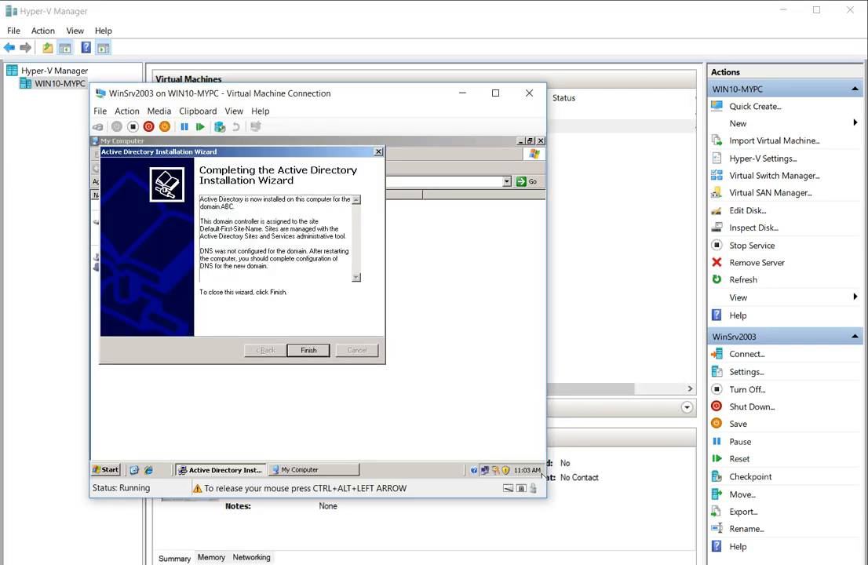
{"action": "left_click", "coordinate": [311, 347]}
{"action": "left_click", "coordinate": [290, 326]}
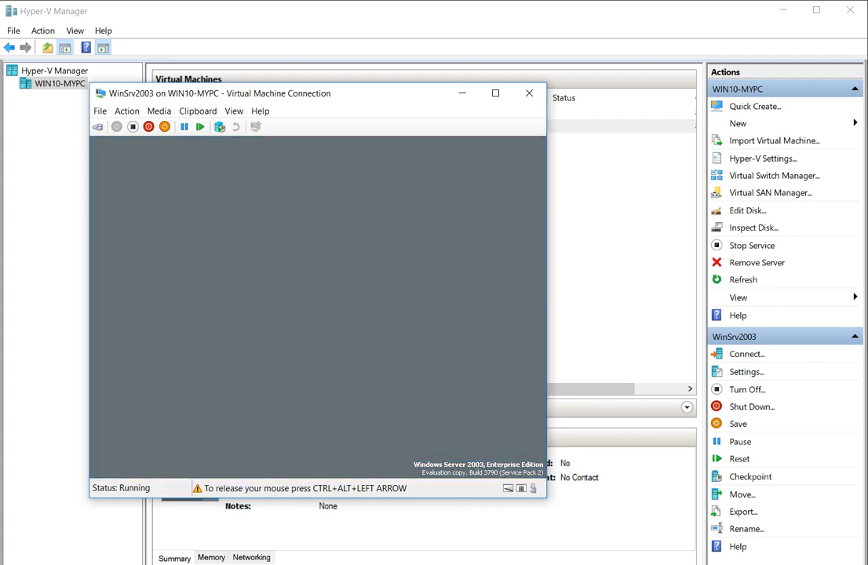
{"action": "key", "text": "super"}
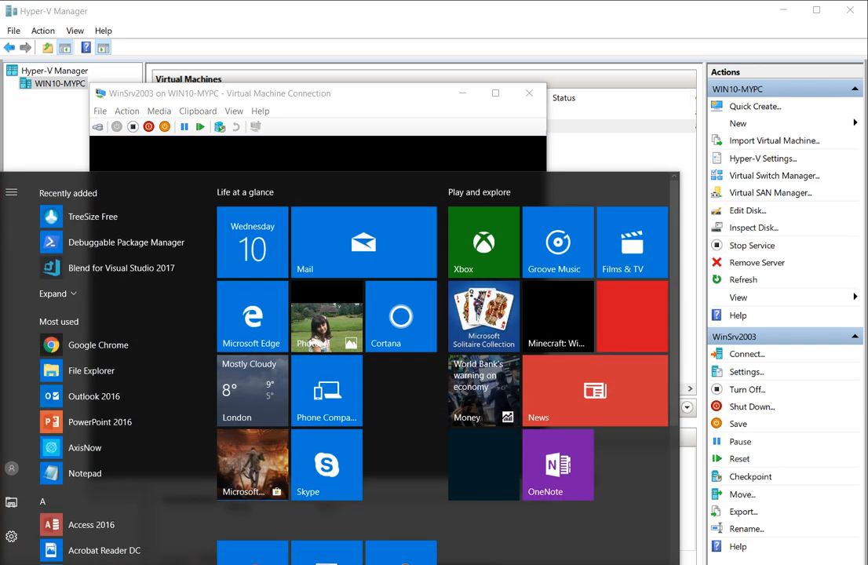